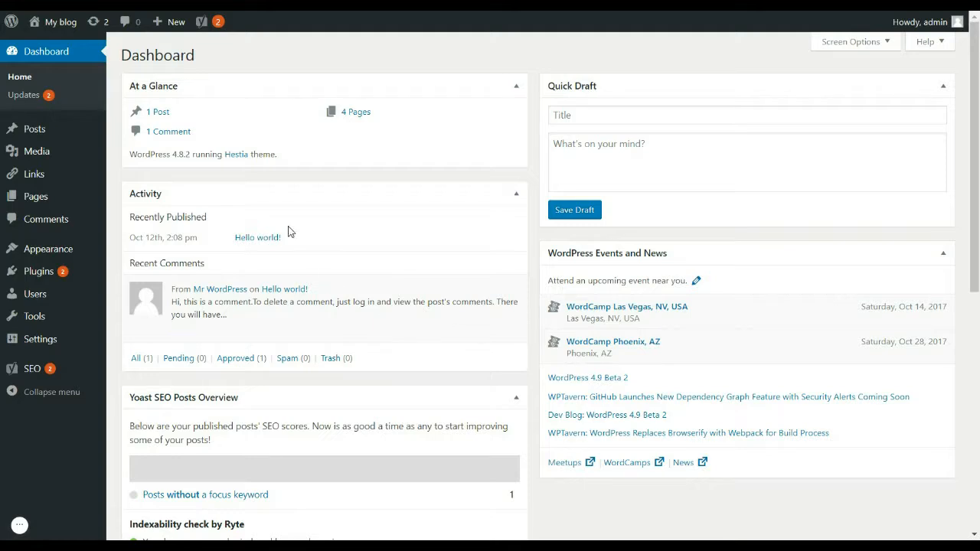
# Search the new plugins directory for "elementor"
pyautogui.moveTo(71, 258)
pyautogui.moveTo(70, 136)
pyautogui.moveTo(49, 274)
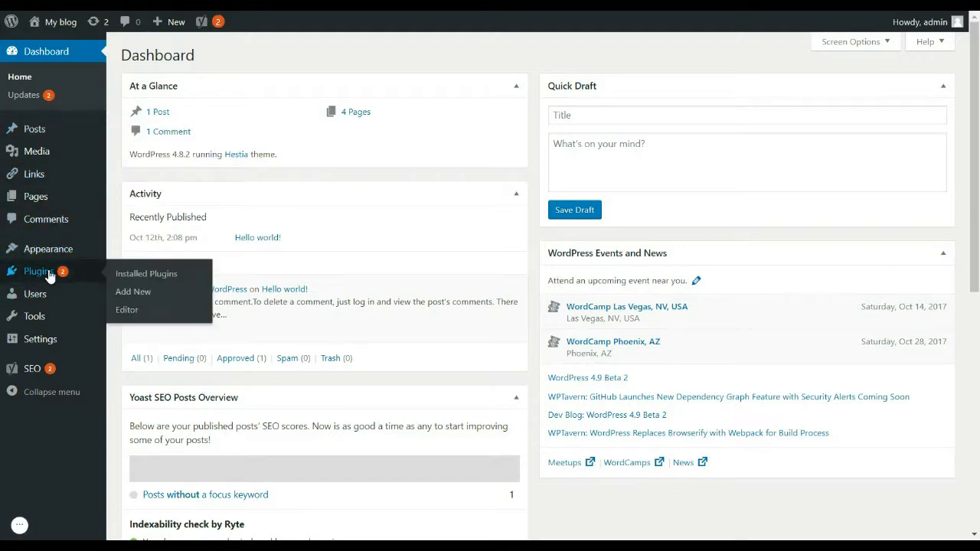
pyautogui.click(135, 292)
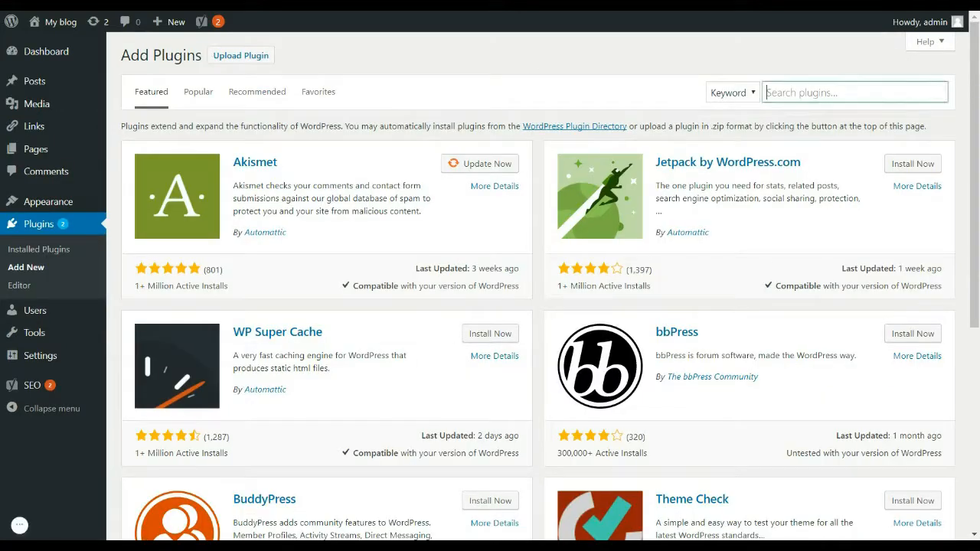
pyautogui.write('elementor')
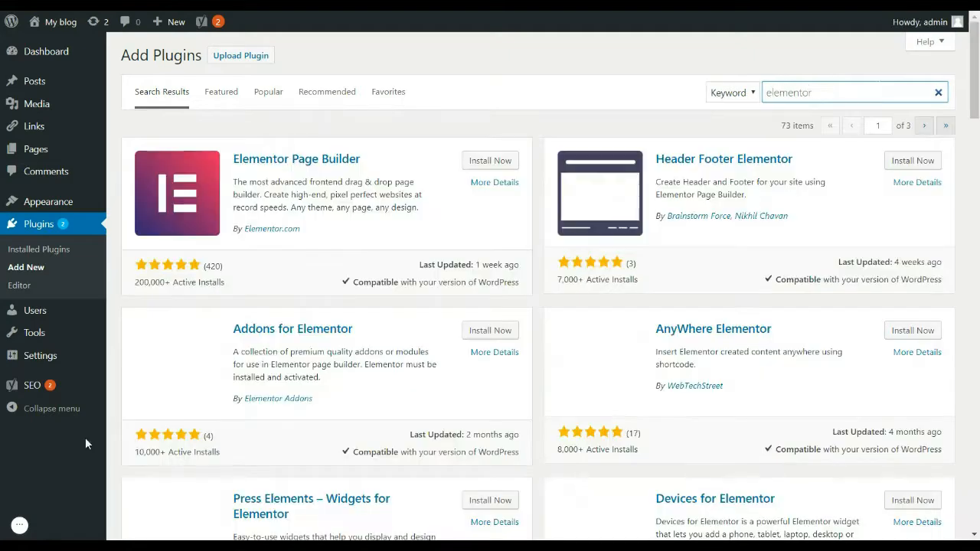
# Install the Elementor Page Builder plugin and activate it
pyautogui.click(491, 161)
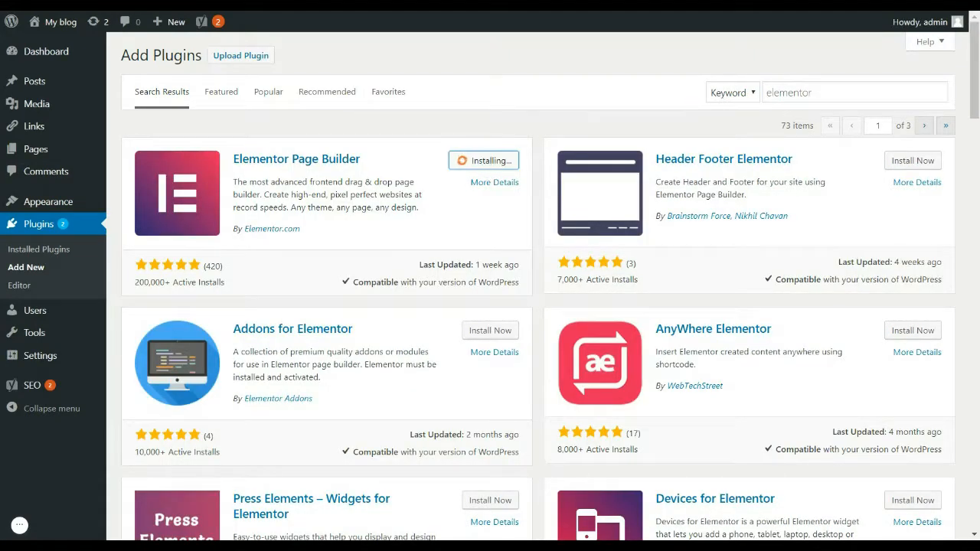
pyautogui.click(311, 164)
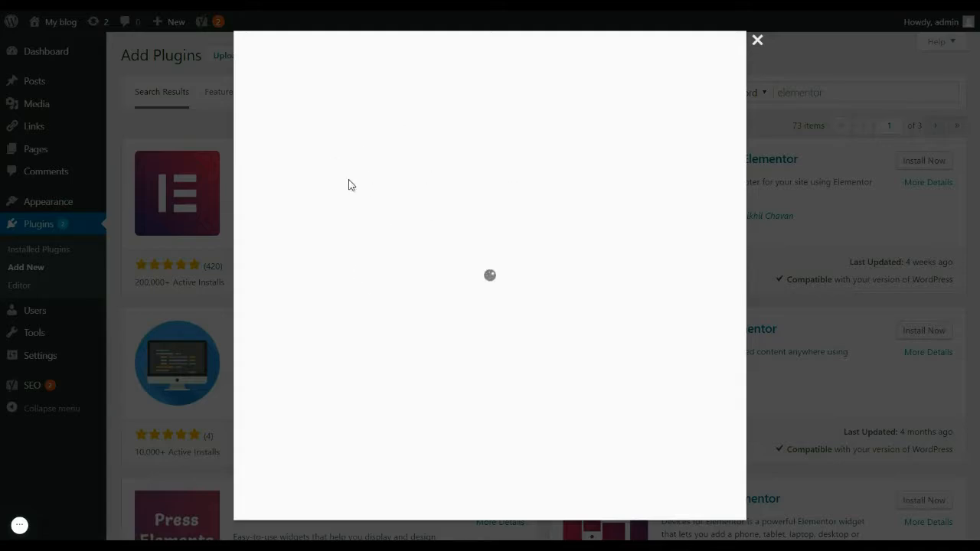
pyautogui.click(465, 210)
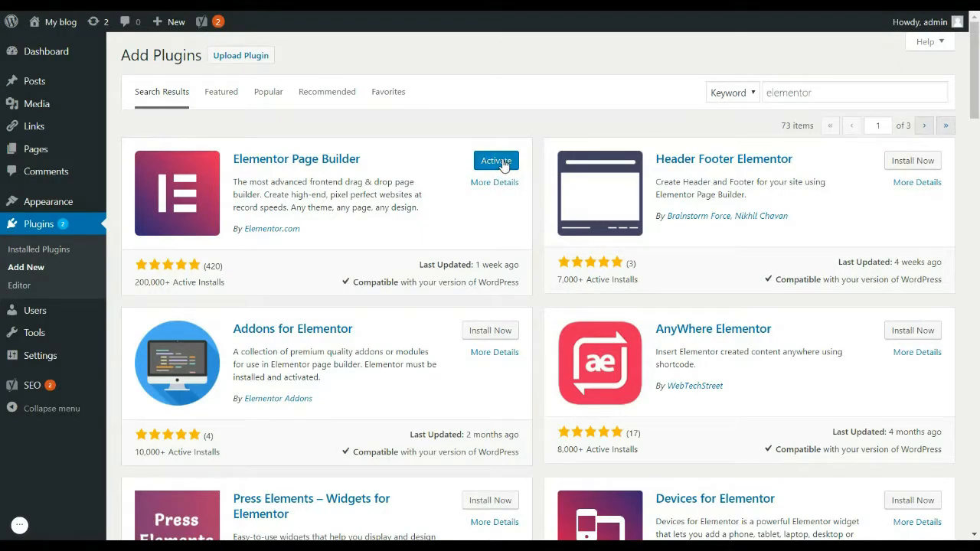
pyautogui.click(505, 163)
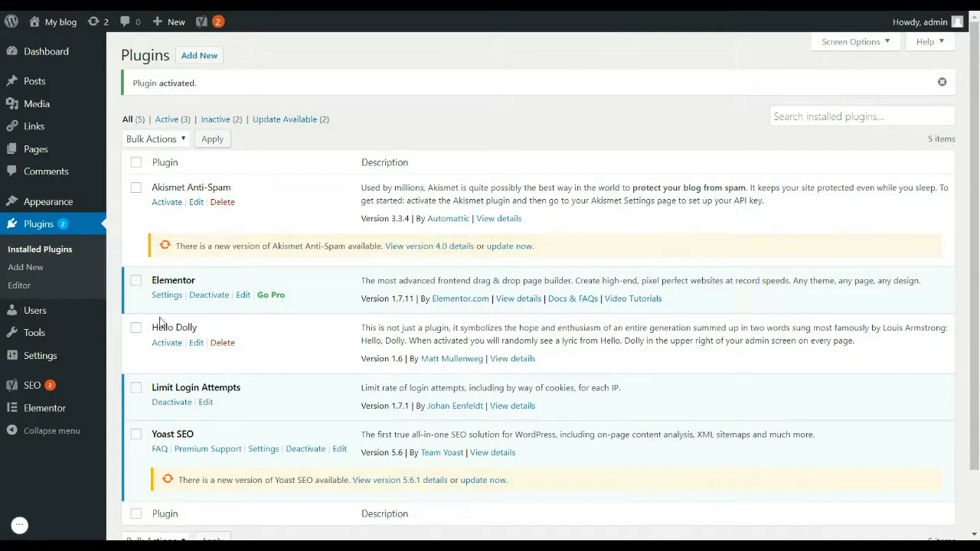
# Open the Home front page from the list of pages and start editing it with Elementor
pyautogui.moveTo(78, 129)
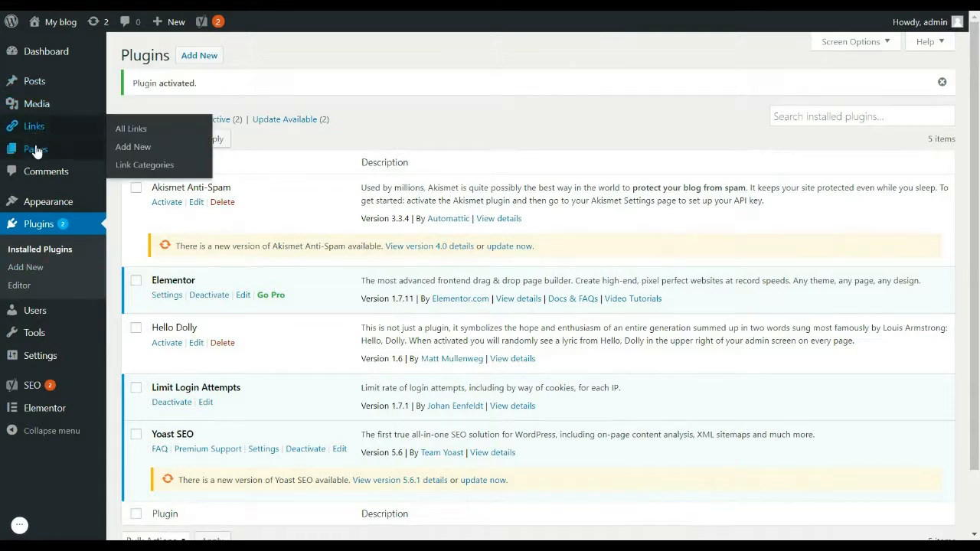
pyautogui.moveTo(50, 153)
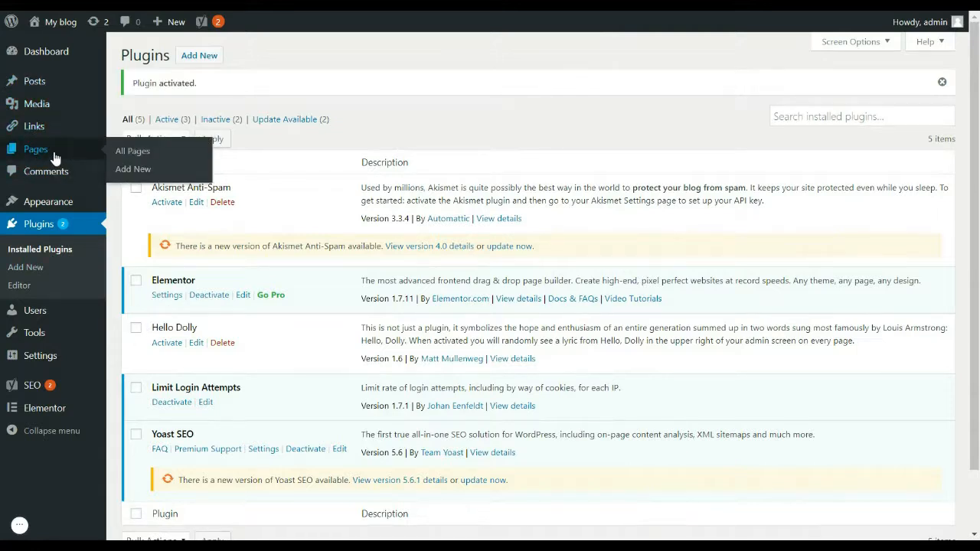
pyautogui.click(53, 150)
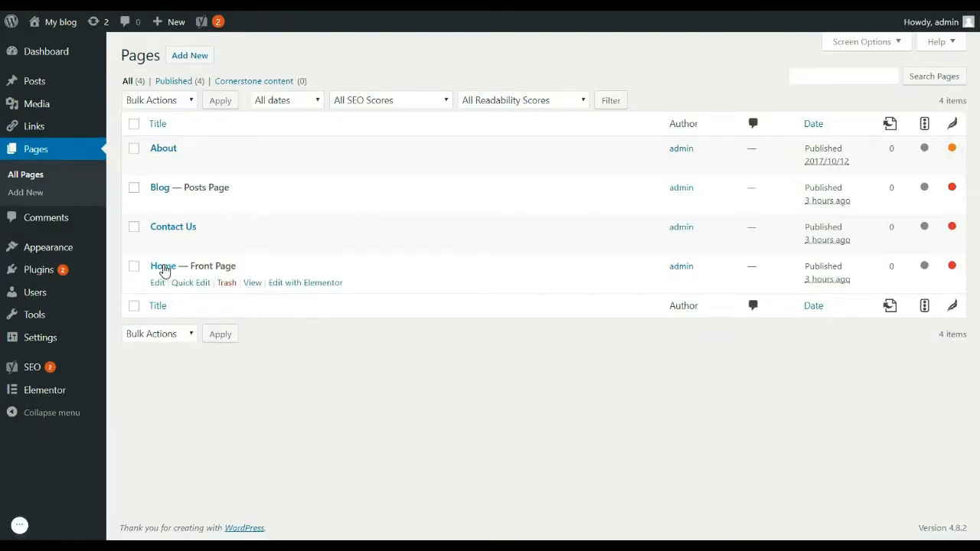
pyautogui.click(161, 267)
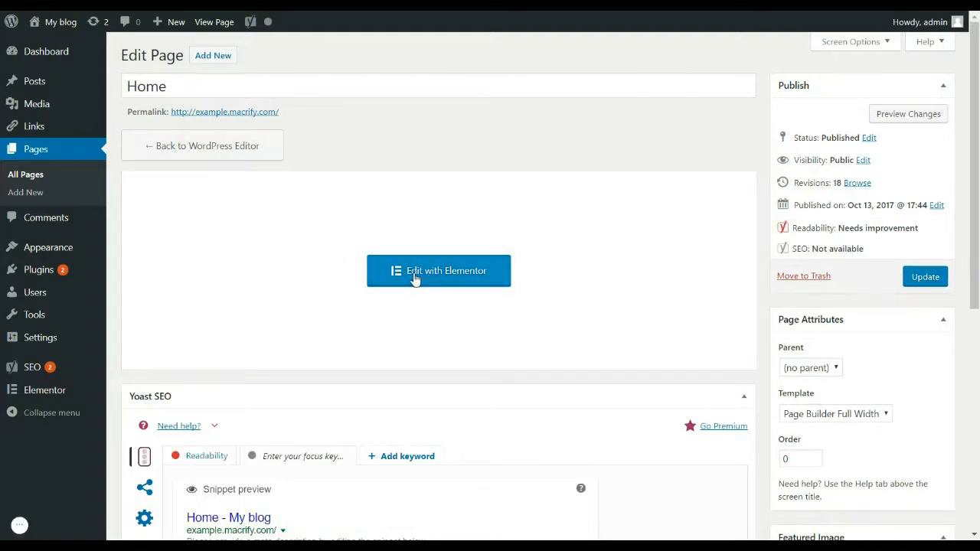
pyautogui.click(188, 146)
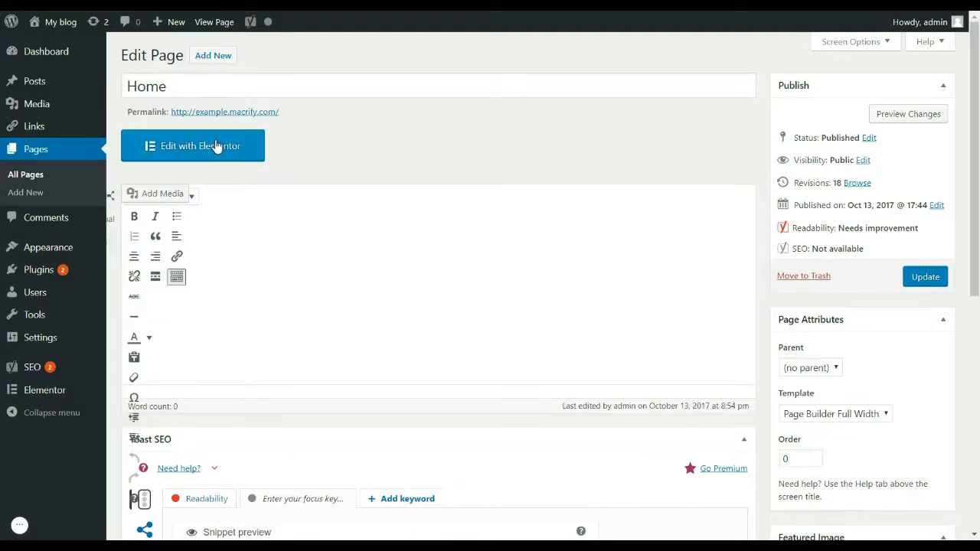
pyautogui.click(196, 145)
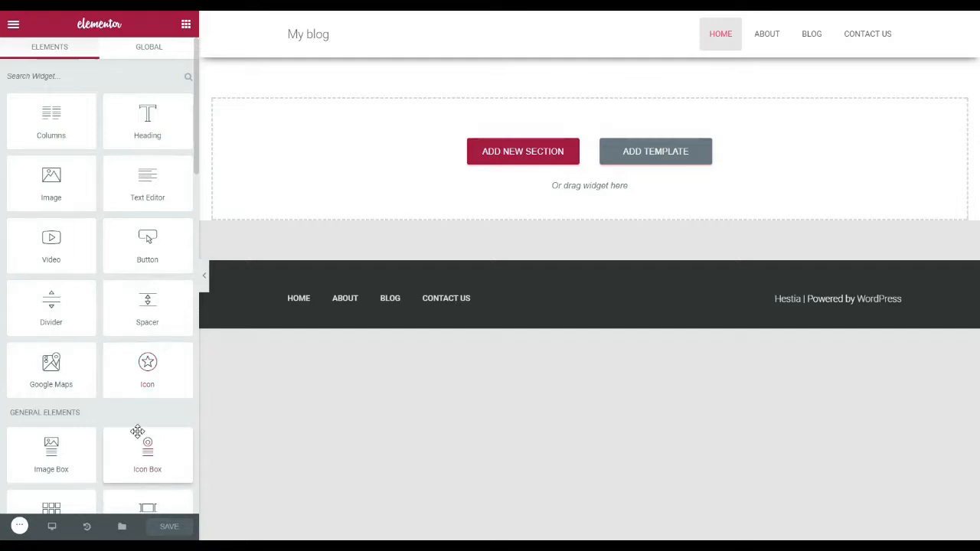
# Browse the predesigned templates in the Templates Library, preview Homepage – Restaurant, and close the library without inserting anything
pyautogui.moveTo(121, 529)
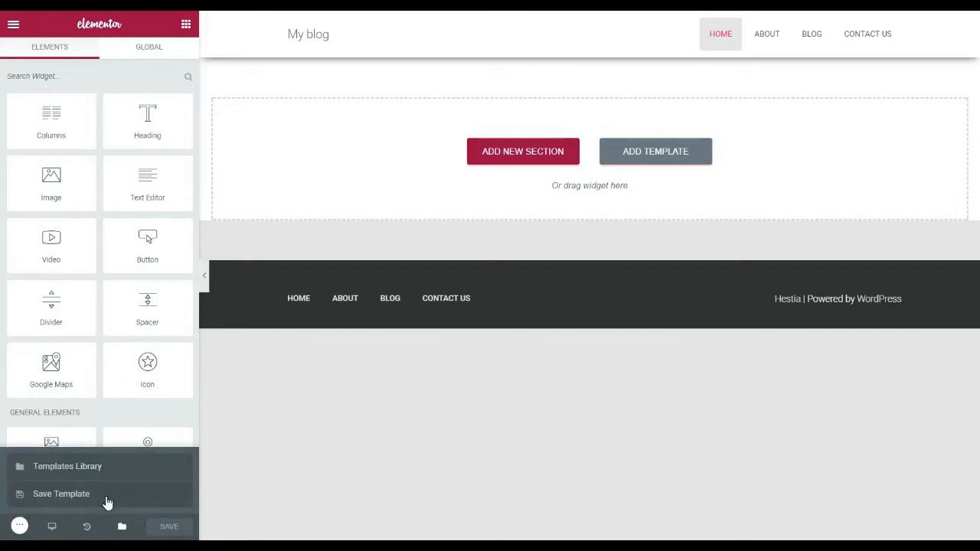
pyautogui.click(97, 467)
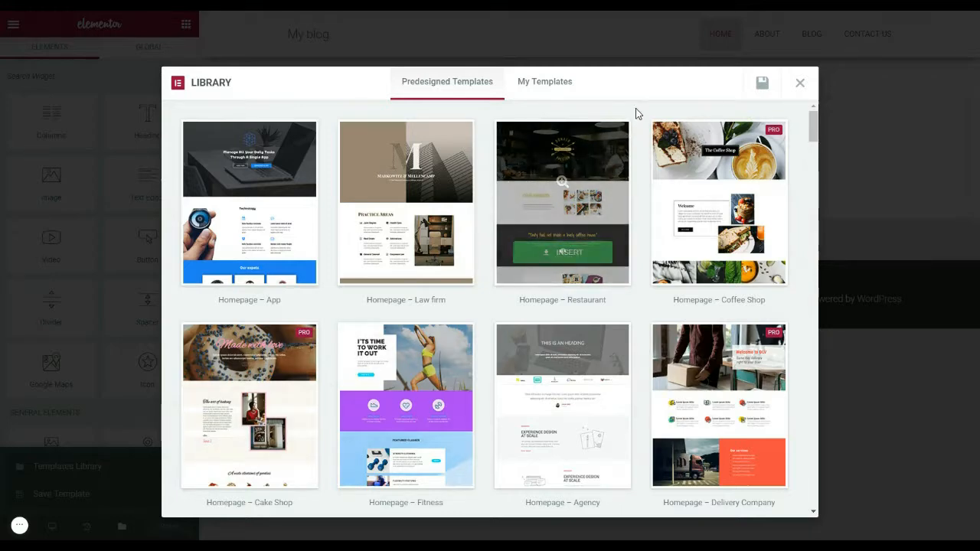
pyautogui.moveTo(526, 230)
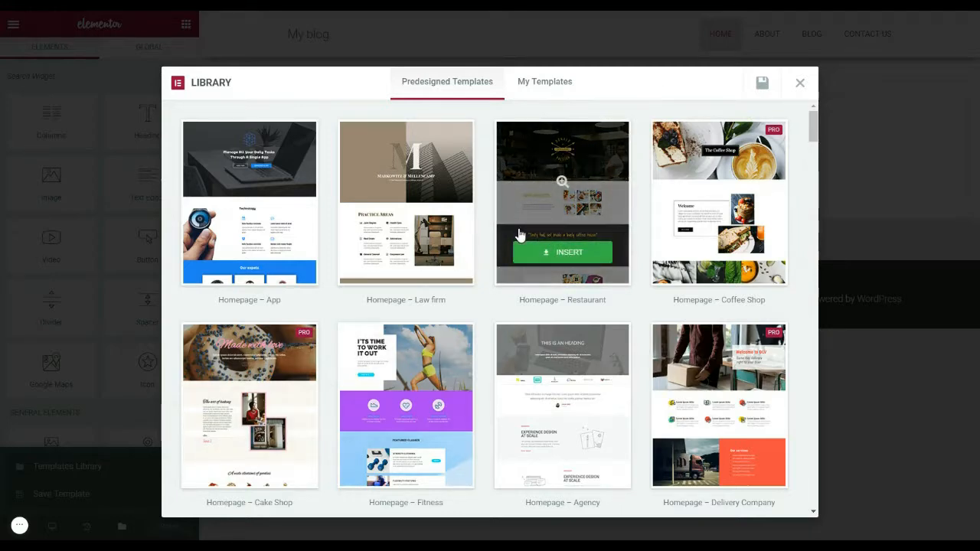
pyautogui.moveTo(462, 180)
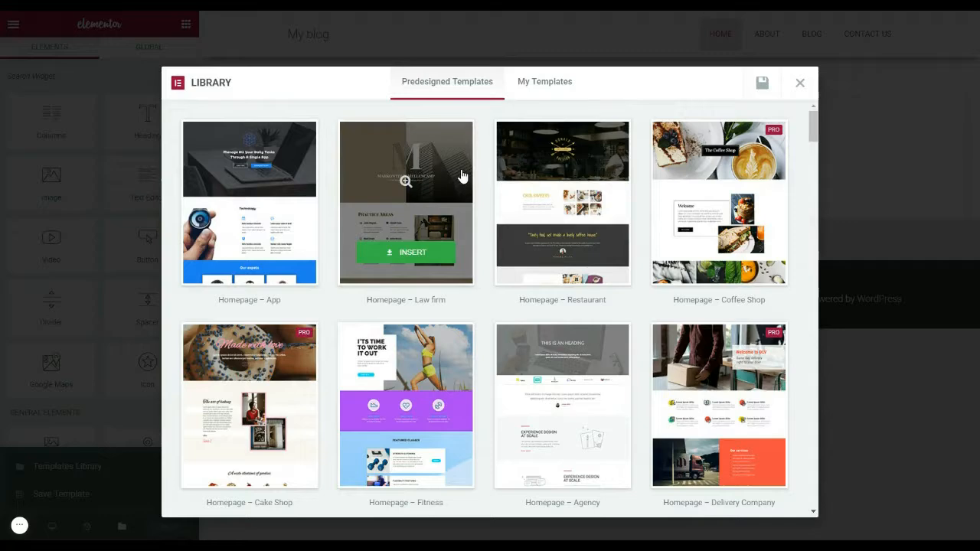
pyautogui.moveTo(589, 283)
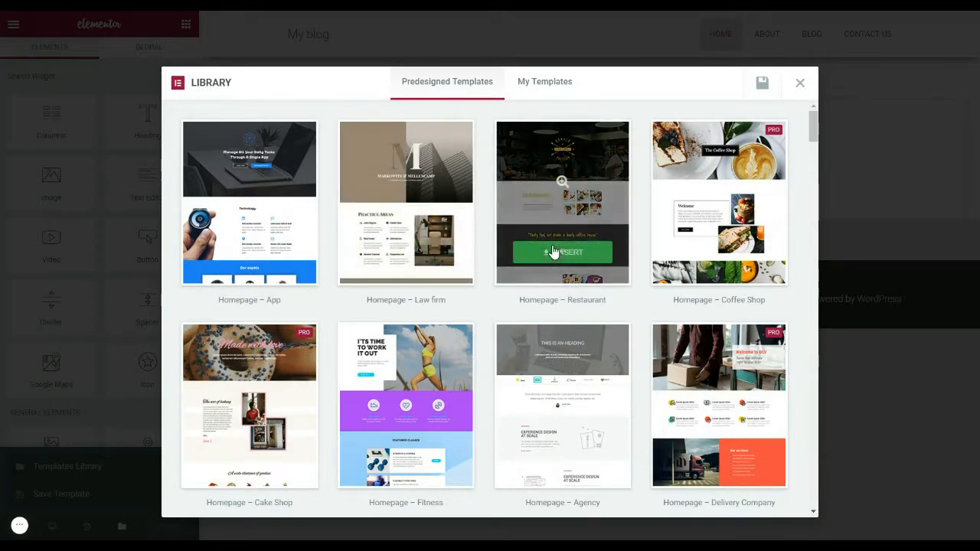
pyautogui.click(563, 190)
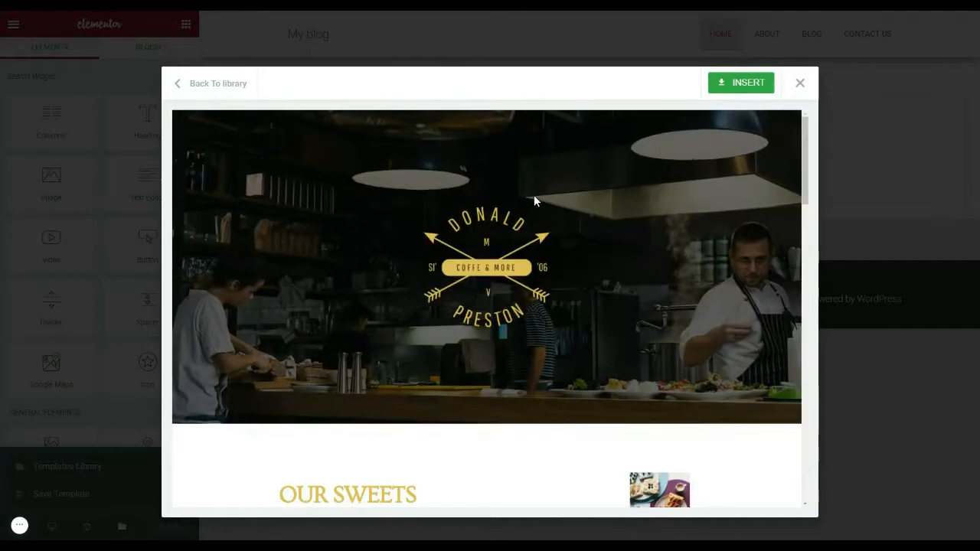
pyautogui.scroll(-3, 545, 221)
pyautogui.scroll(-5, 542, 232)
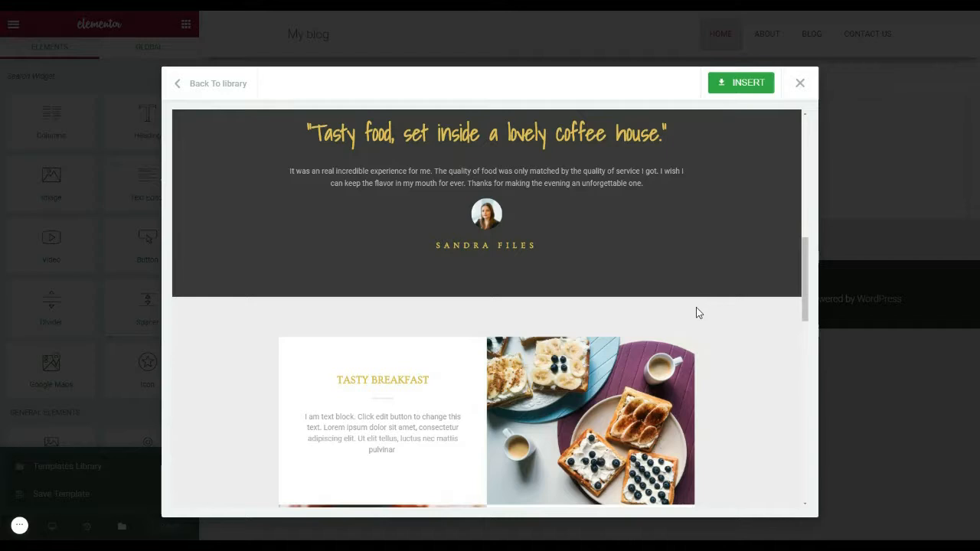
pyautogui.click(201, 86)
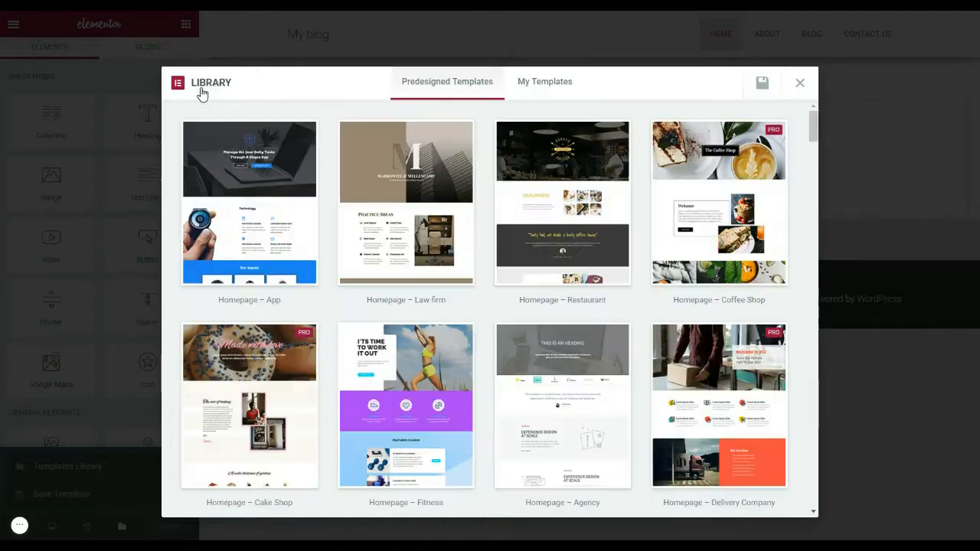
pyautogui.click(801, 85)
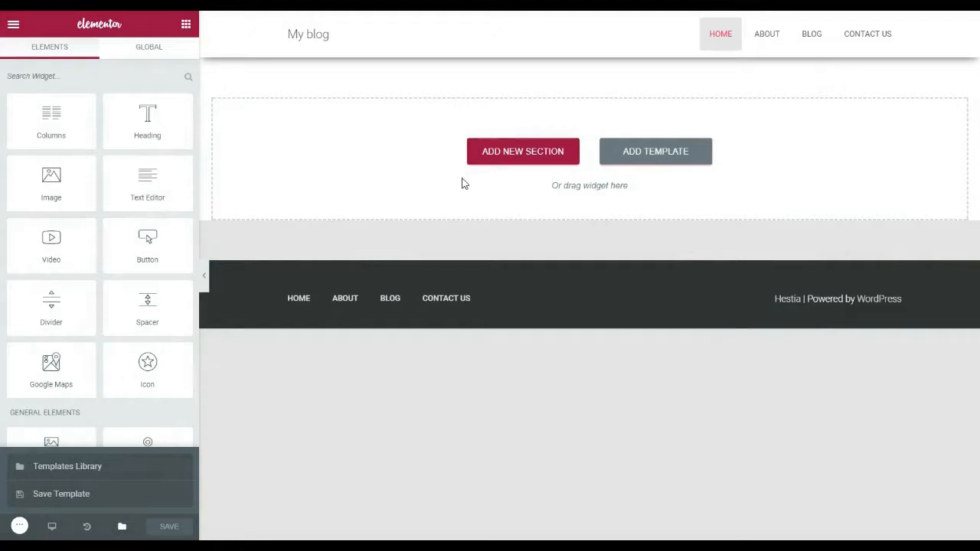
# Add a new single-column section to the page and enable Stretch Section for it
pyautogui.click(532, 159)
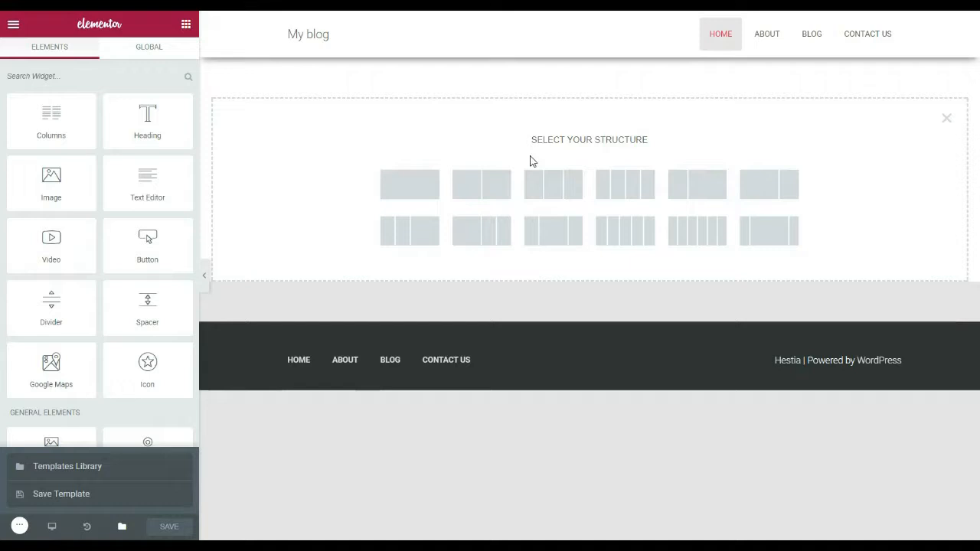
pyautogui.click(434, 185)
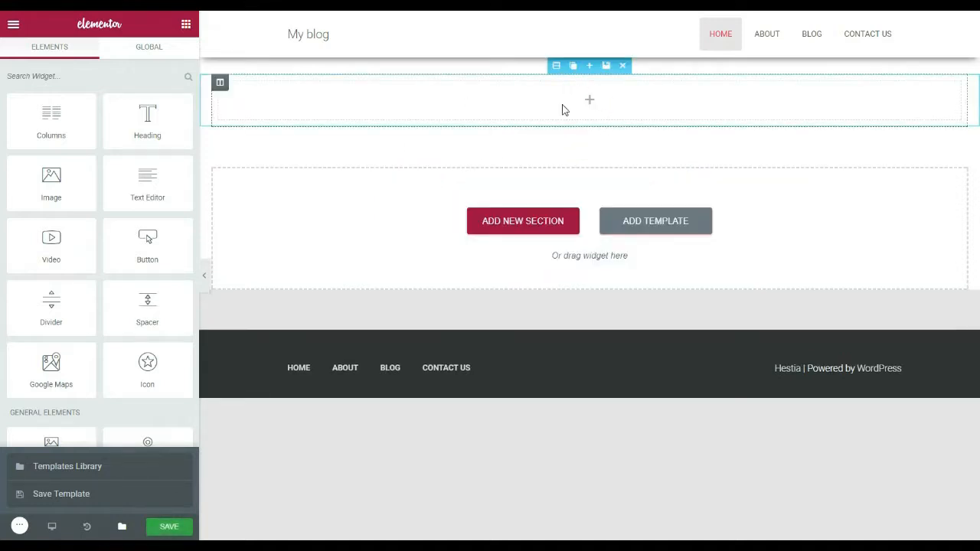
pyautogui.click(557, 65)
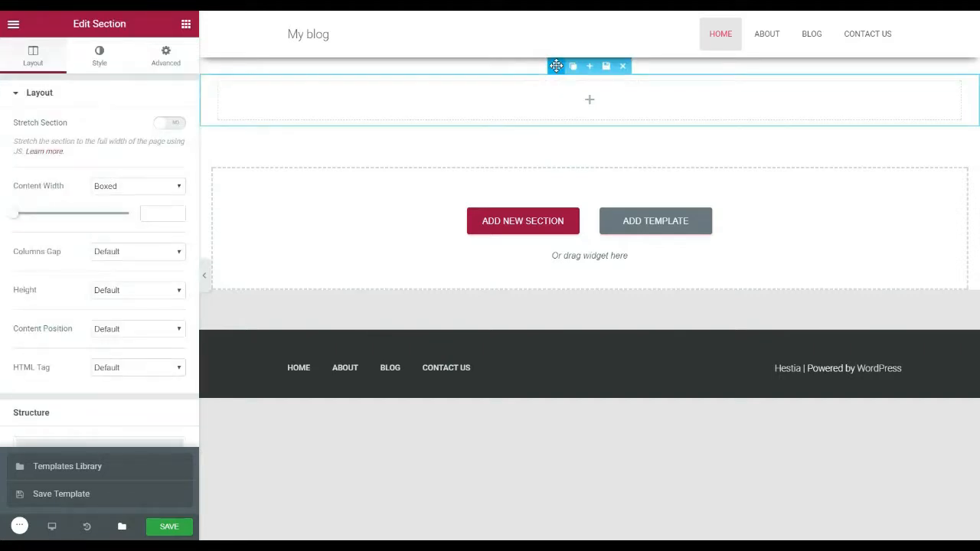
pyautogui.click(169, 124)
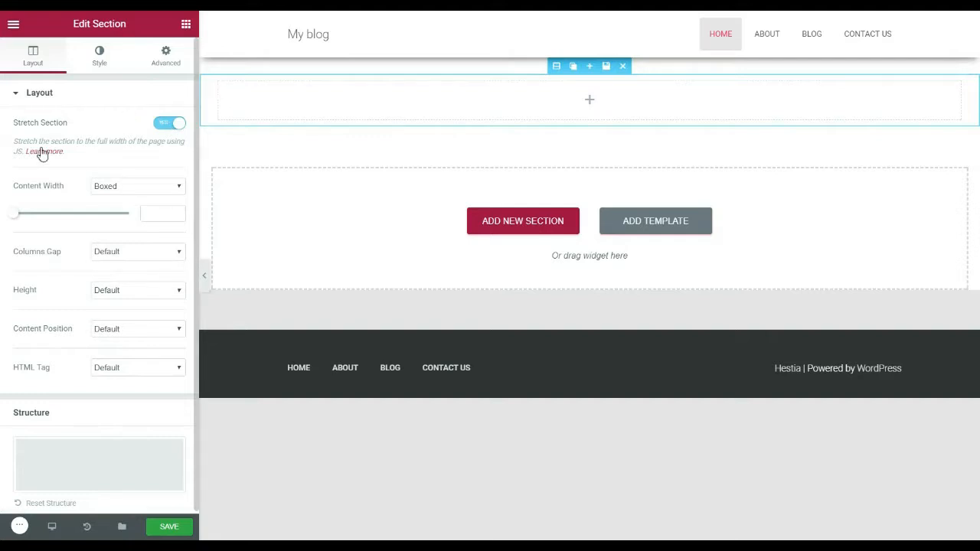
# Give the section a Classic background using the image mt-fuji-sea-of-clouds-sunrise-46253.jpeg from the media library
pyautogui.click(100, 65)
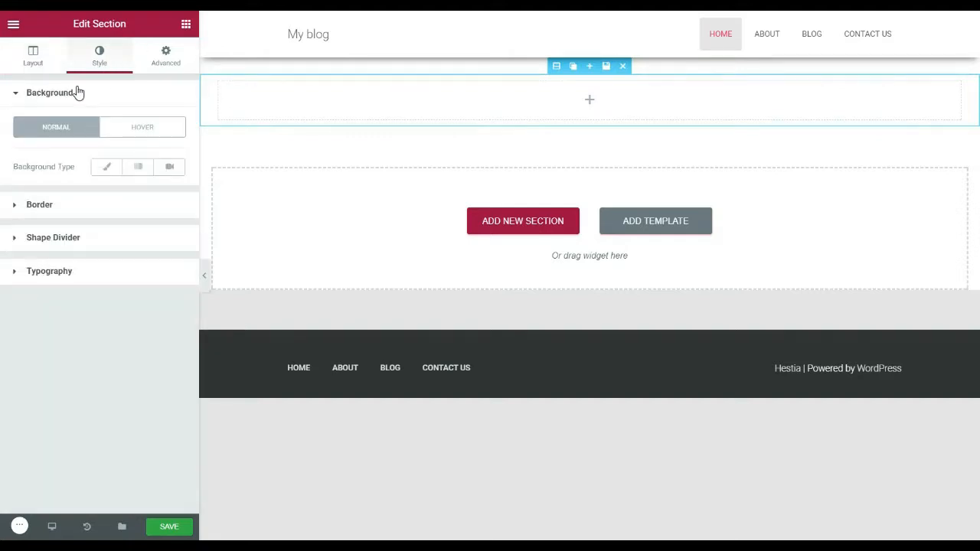
pyautogui.click(102, 173)
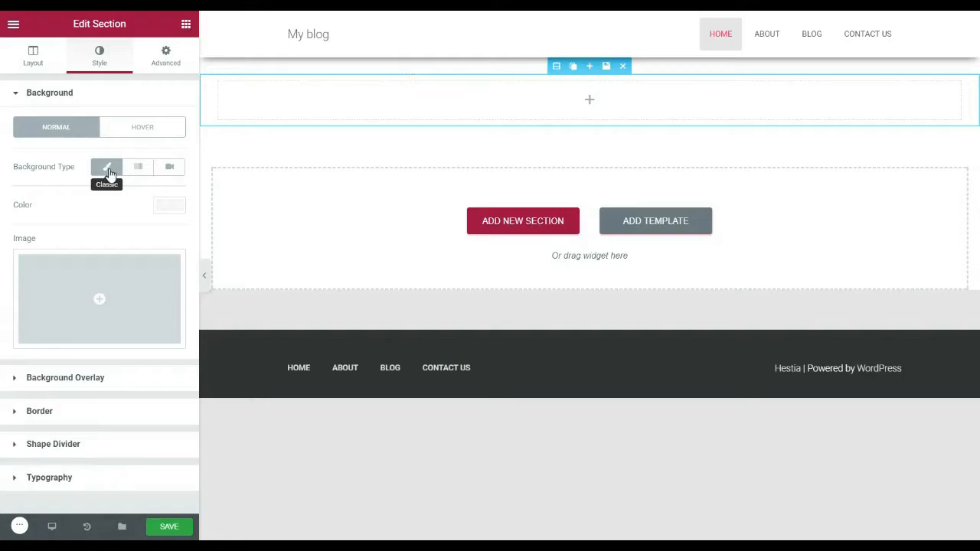
pyautogui.click(102, 300)
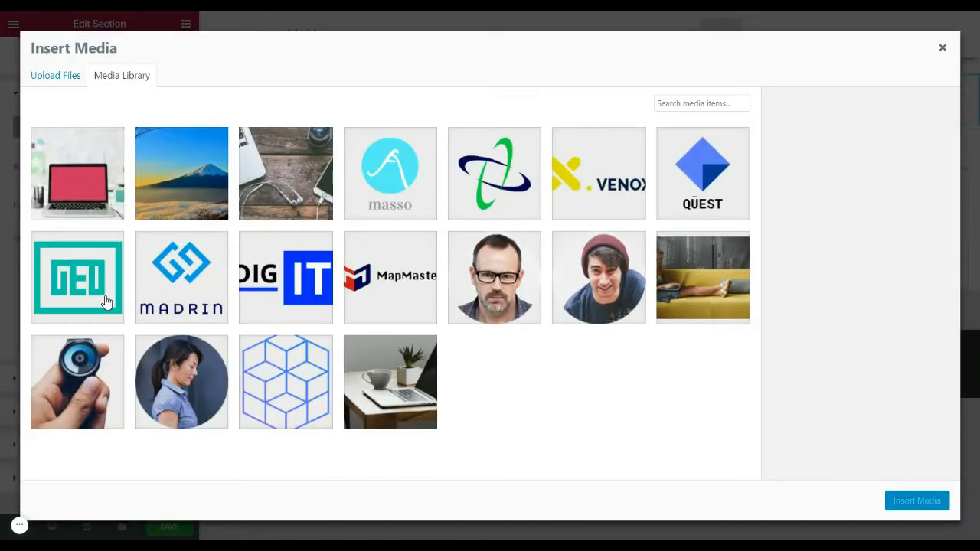
pyautogui.click(176, 189)
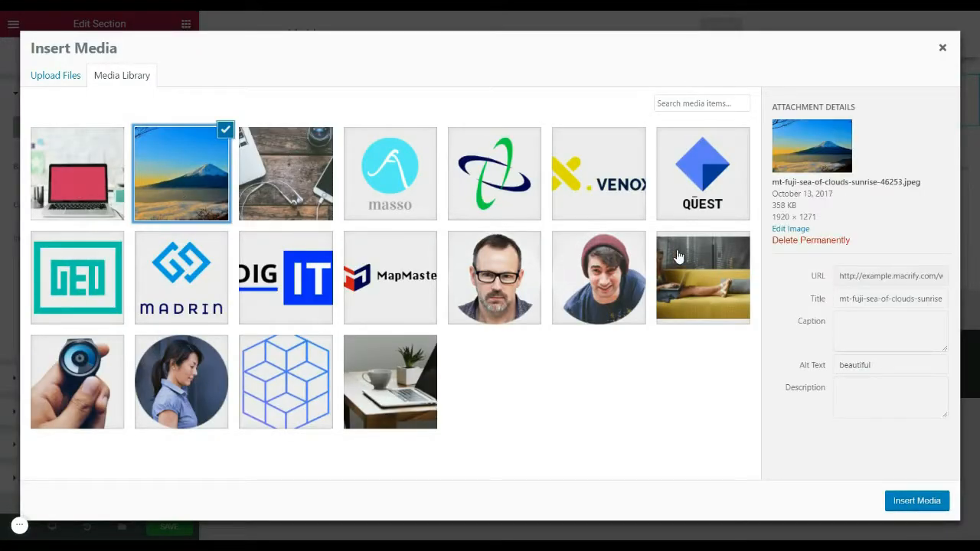
pyautogui.click(903, 499)
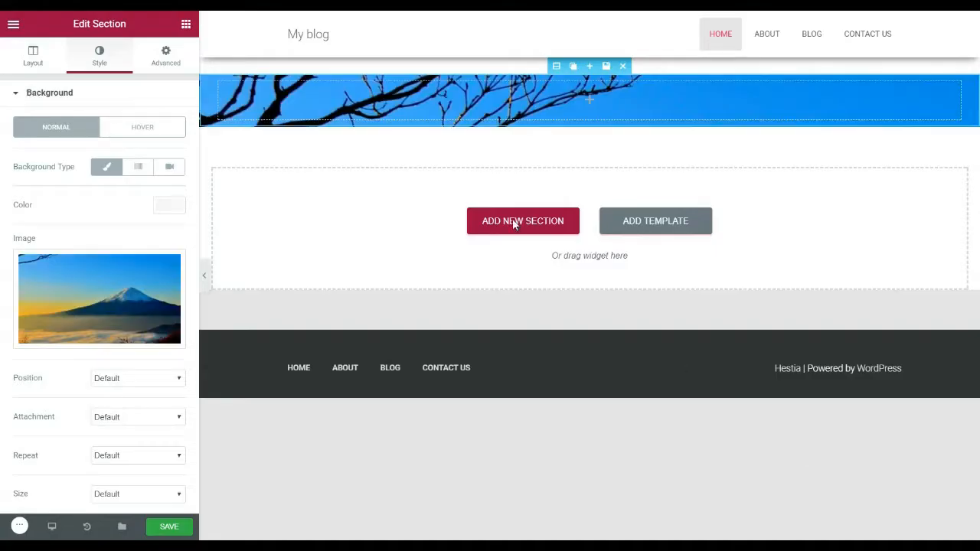
# Set the section's background image attachment to Fixed, position to Center Center and size to Cover
pyautogui.click(117, 427)
pyautogui.click(115, 479)
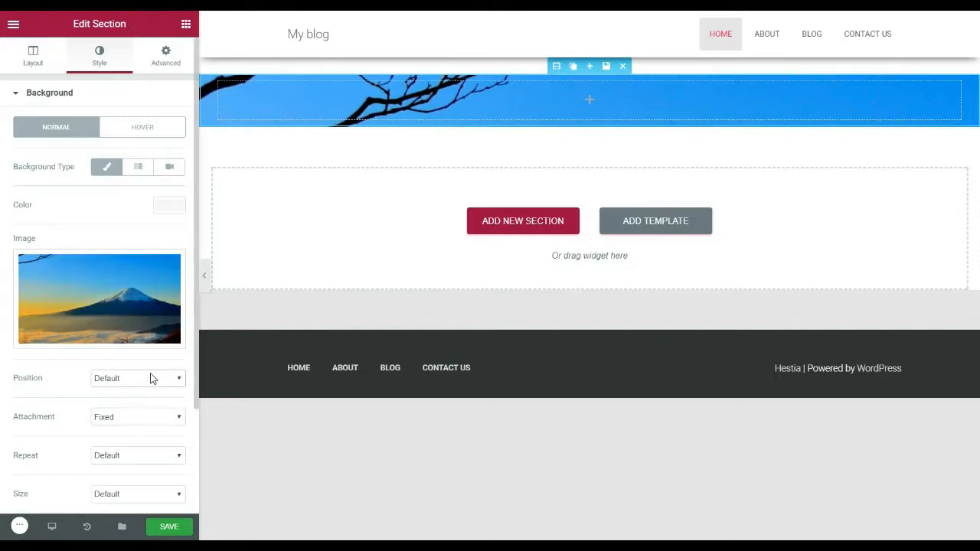
pyautogui.click(136, 281)
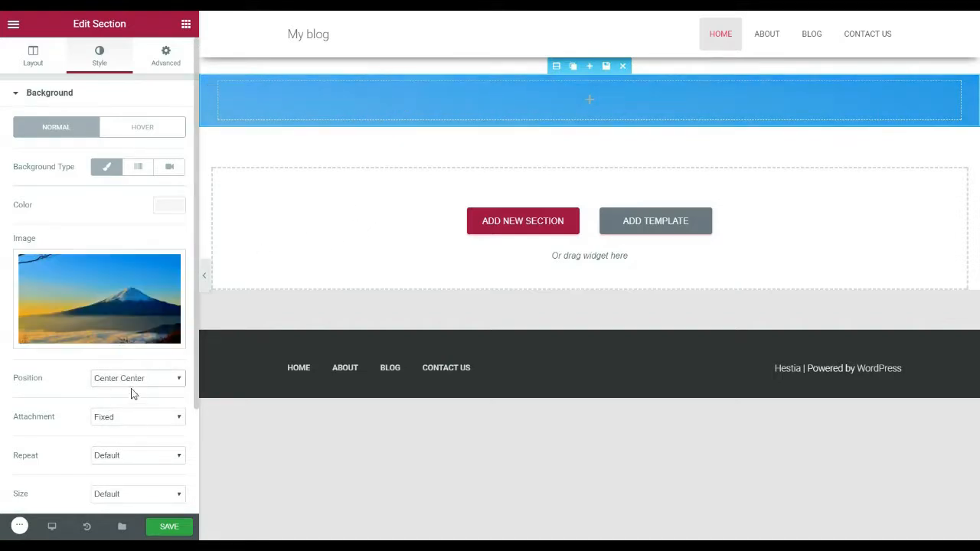
pyautogui.scroll(-1, 122, 392)
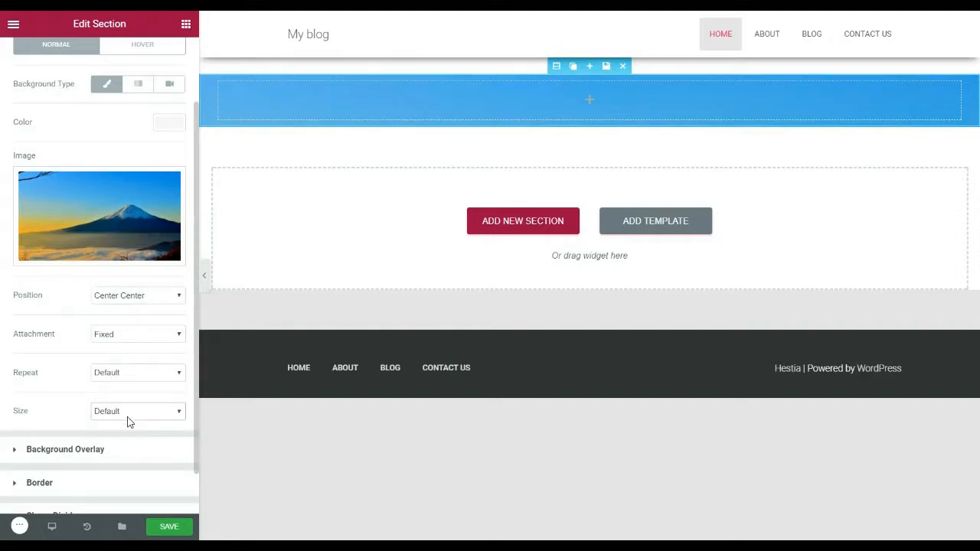
pyautogui.click(125, 458)
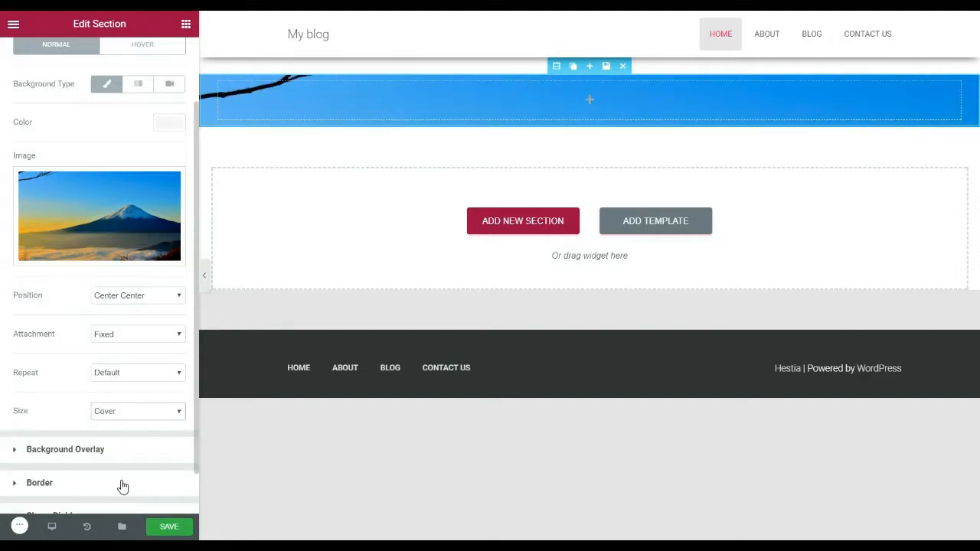
# Enable a Classic background overlay for the section's normal state
pyautogui.click(60, 454)
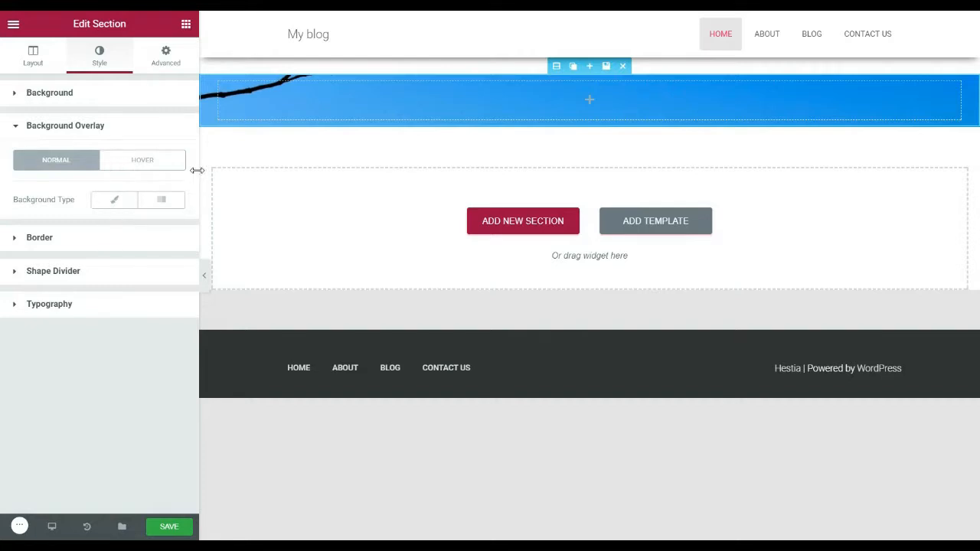
pyautogui.click(137, 162)
pyautogui.click(77, 162)
pyautogui.click(103, 243)
pyautogui.click(73, 126)
pyautogui.click(113, 199)
pyautogui.scroll(-1, 98, 297)
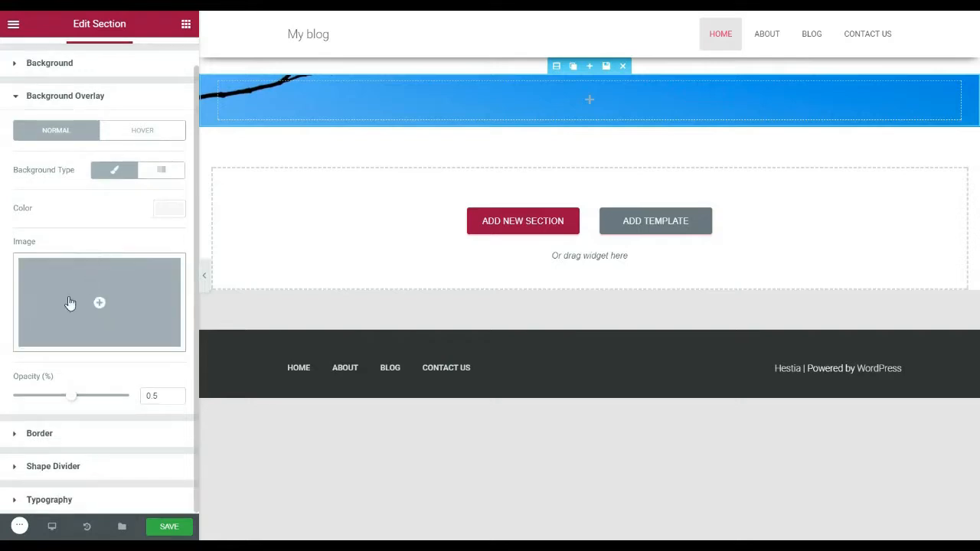
# Set the section's background overlay color to #000000 and its opacity to 0.36
pyautogui.click(168, 209)
pyautogui.moveTo(135, 252)
pyautogui.mouseDown()
pyautogui.moveTo(64, 284)
pyautogui.moveTo(15, 354)
pyautogui.mouseUp()
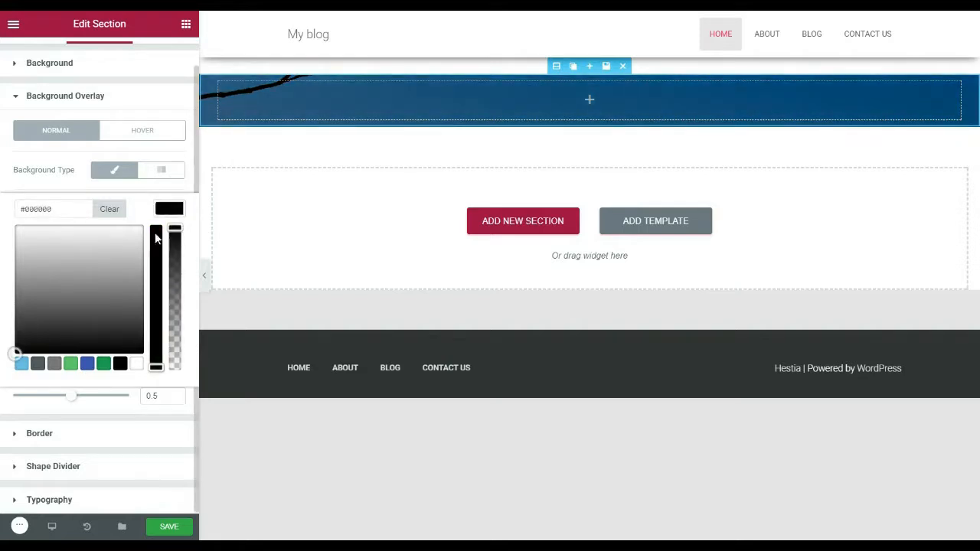
pyautogui.click(170, 208)
pyautogui.moveTo(71, 400)
pyautogui.mouseDown()
pyautogui.moveTo(41, 406)
pyautogui.moveTo(55, 411)
pyautogui.mouseUp()
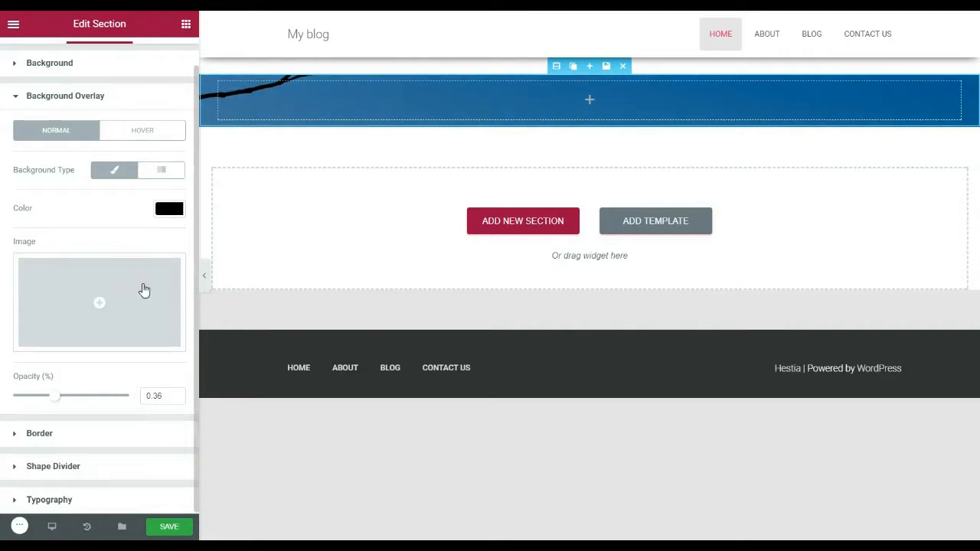
# Try Triangle, Curve and Waves Brush as the section's bottom shape divider and settle on Waves Pattern
pyautogui.click(54, 469)
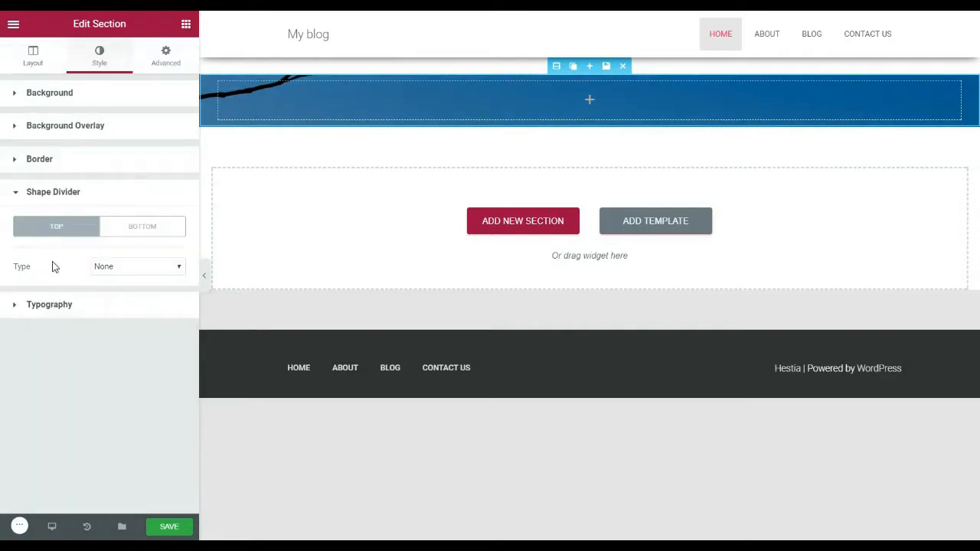
pyautogui.click(135, 228)
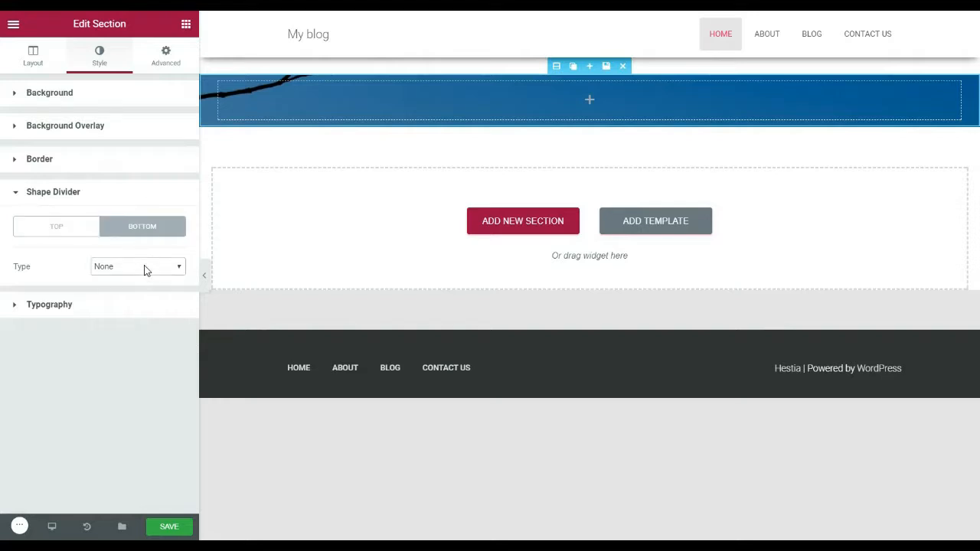
pyautogui.click(145, 116)
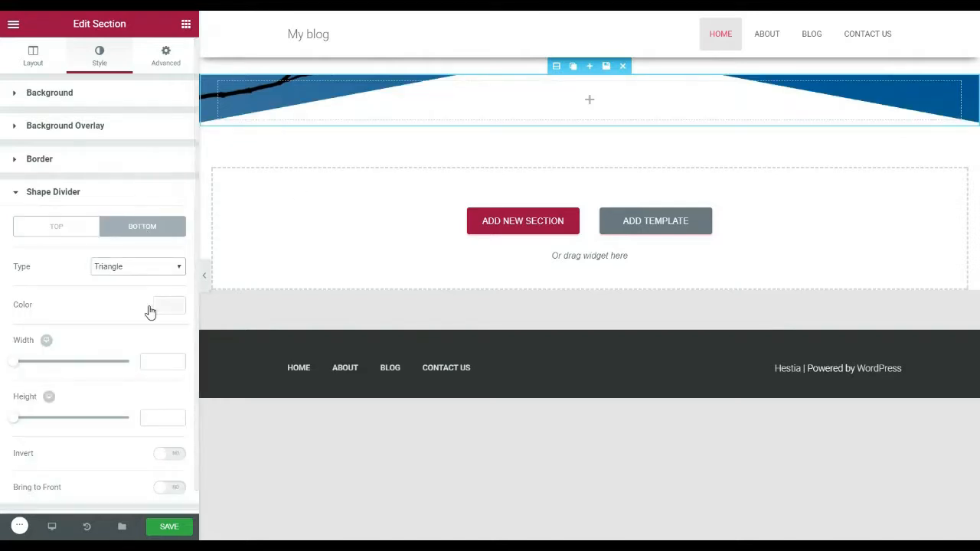
pyautogui.click(146, 212)
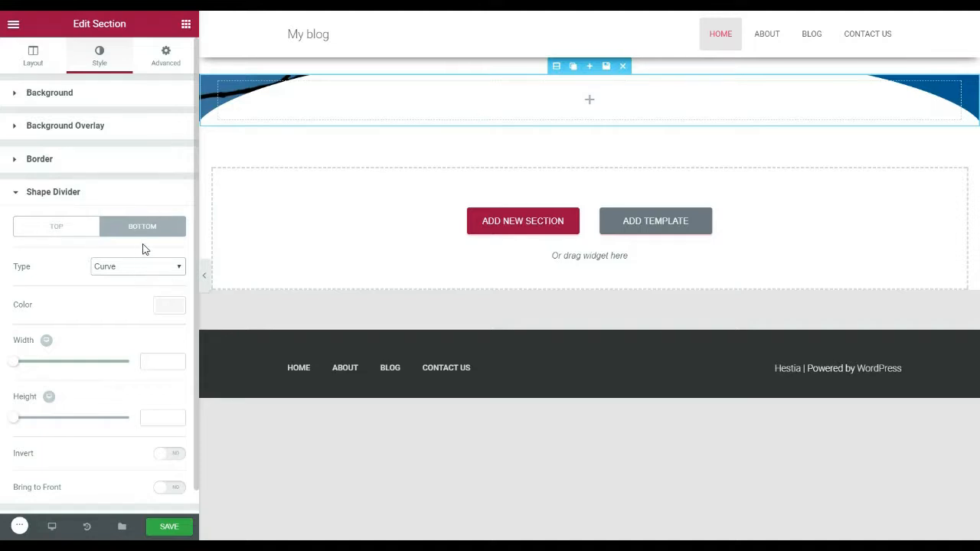
pyautogui.click(146, 164)
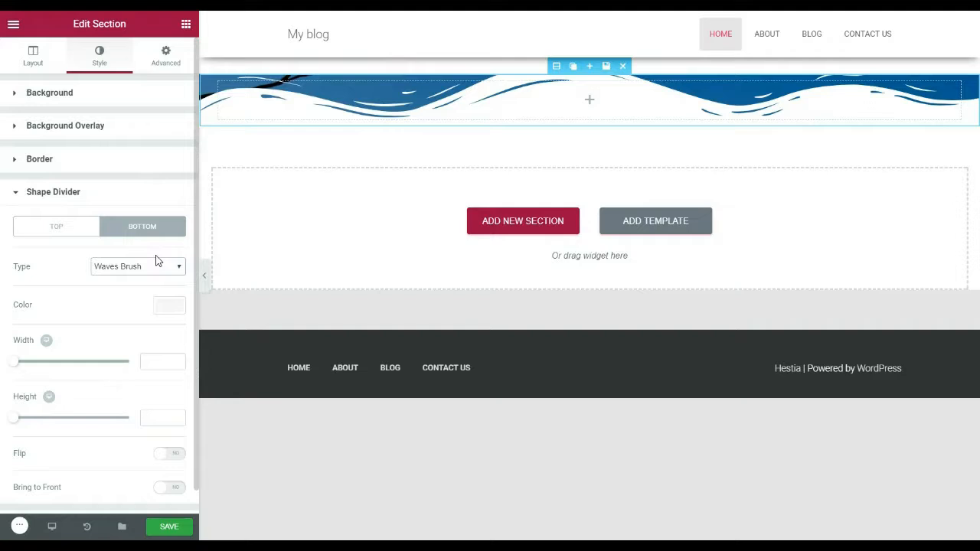
pyautogui.click(148, 189)
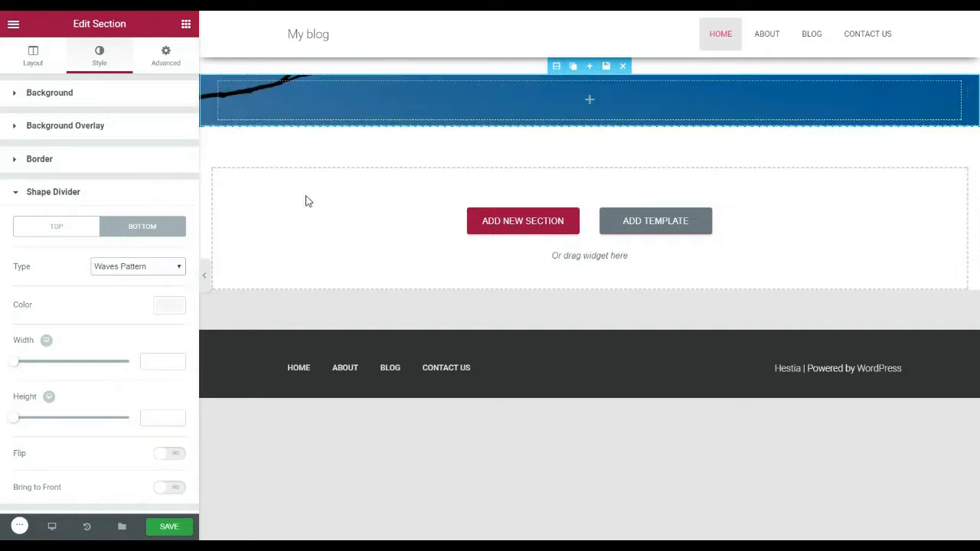
# Unlink the section's padding values, set the top and bottom padding to 130 px, and check the Responsive settings
pyautogui.click(169, 66)
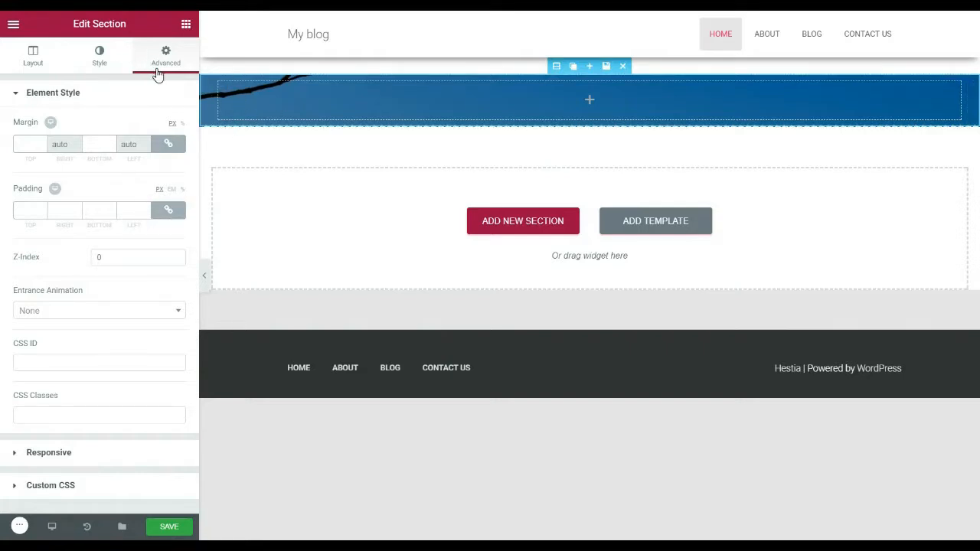
pyautogui.click(166, 211)
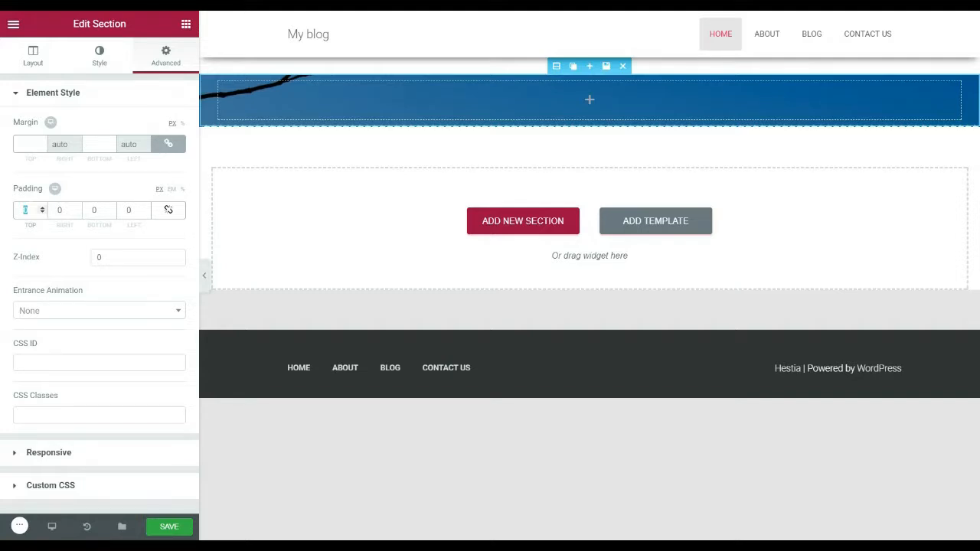
pyautogui.write('130')
pyautogui.press('Tab')
pyautogui.press('Tab')
pyautogui.write('130')
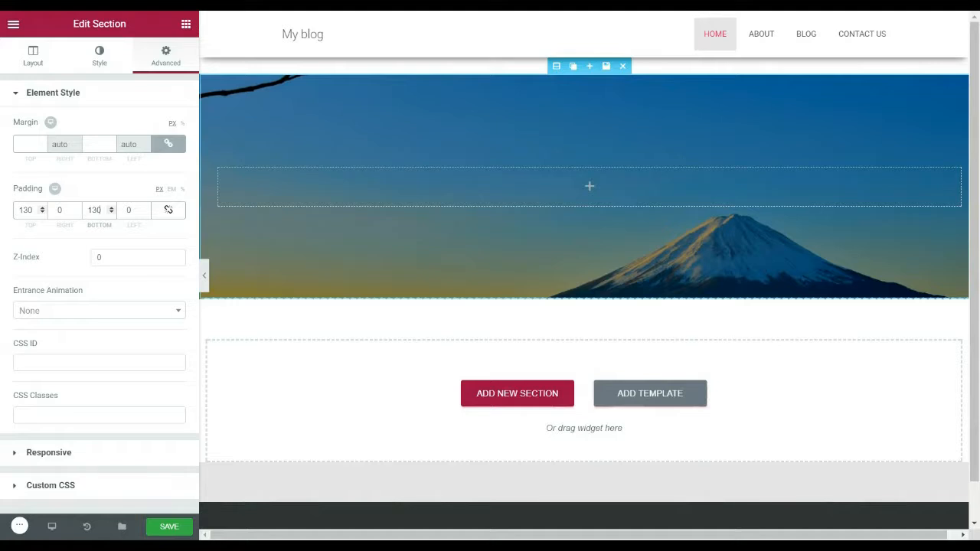
pyautogui.click(53, 456)
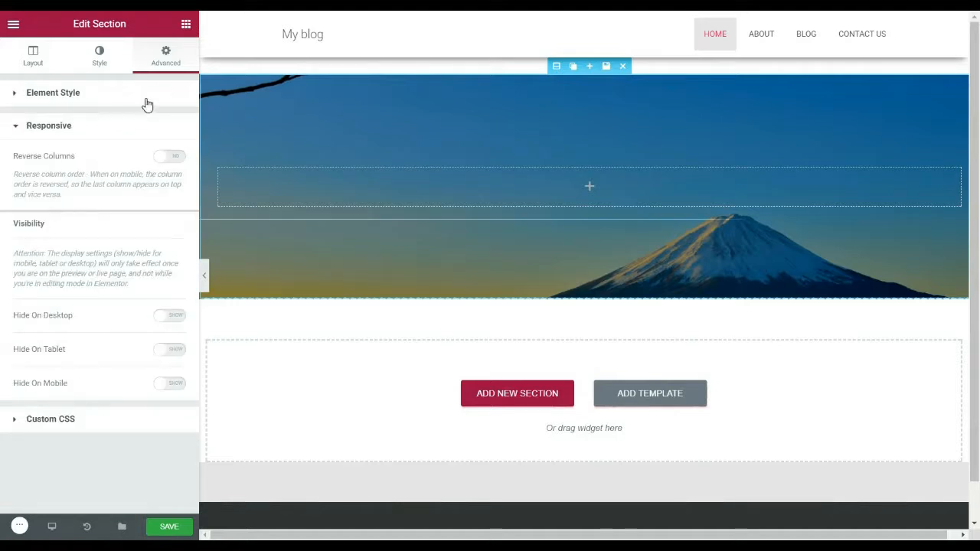
pyautogui.click(64, 104)
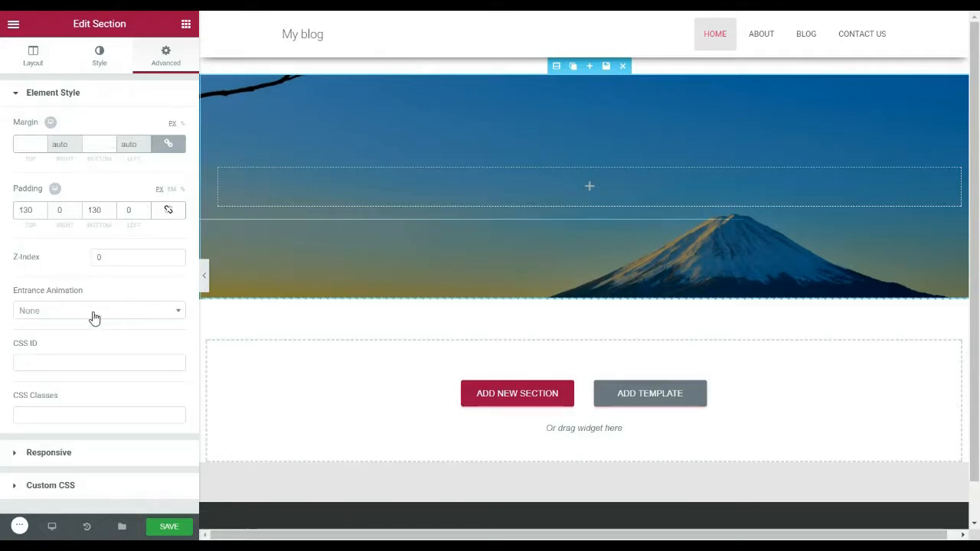
# Set the section's height to Fit To Screen and check how the fixed background behaves on the page
pyautogui.click(20, 58)
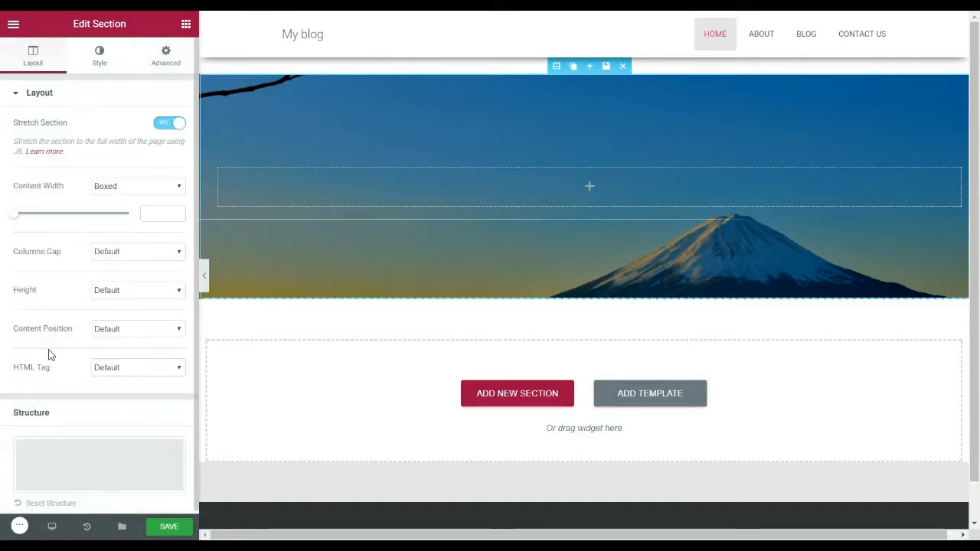
pyautogui.click(117, 295)
pyautogui.click(125, 335)
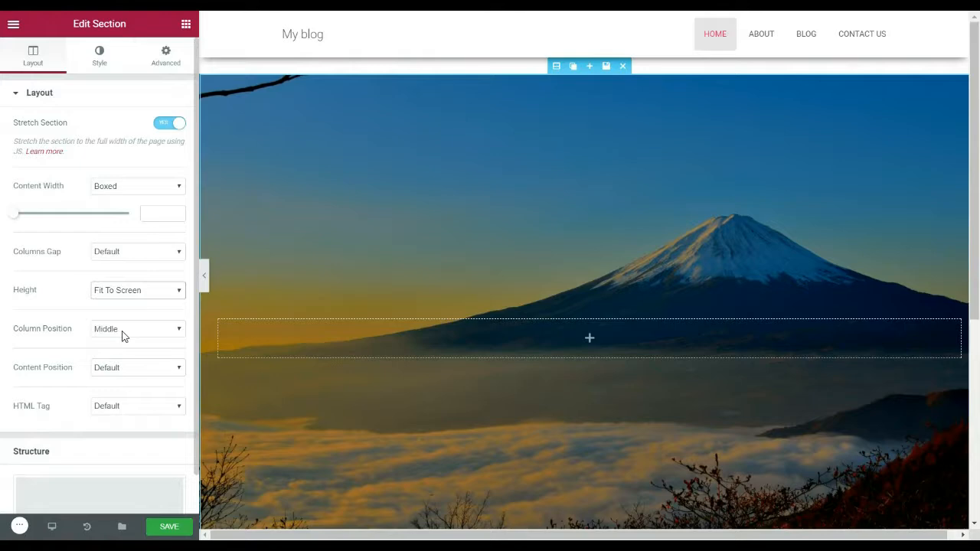
pyautogui.scroll(-4, 488, 231)
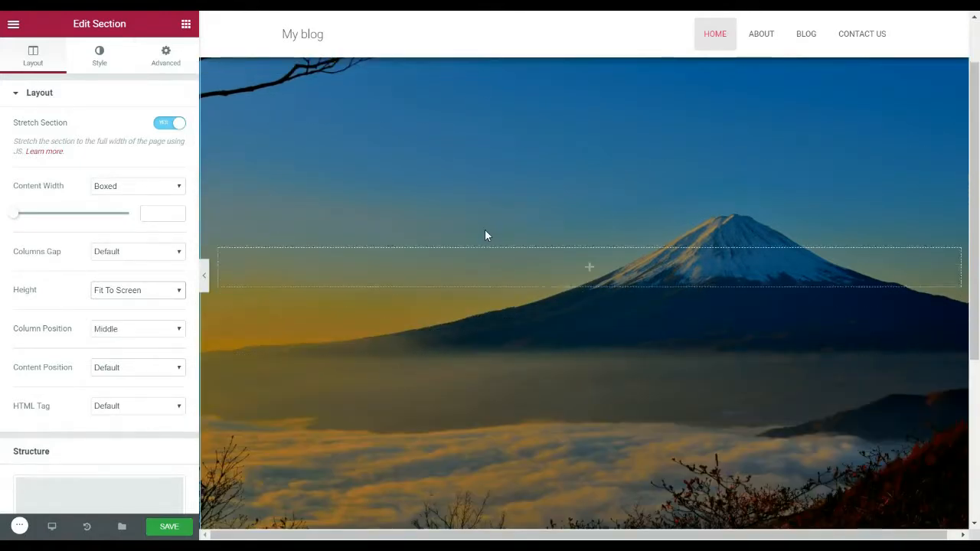
pyautogui.scroll(4, 482, 237)
pyautogui.scroll(-3, 476, 243)
pyautogui.scroll(3, 471, 249)
pyautogui.scroll(-5, 467, 249)
pyautogui.scroll(5, 467, 248)
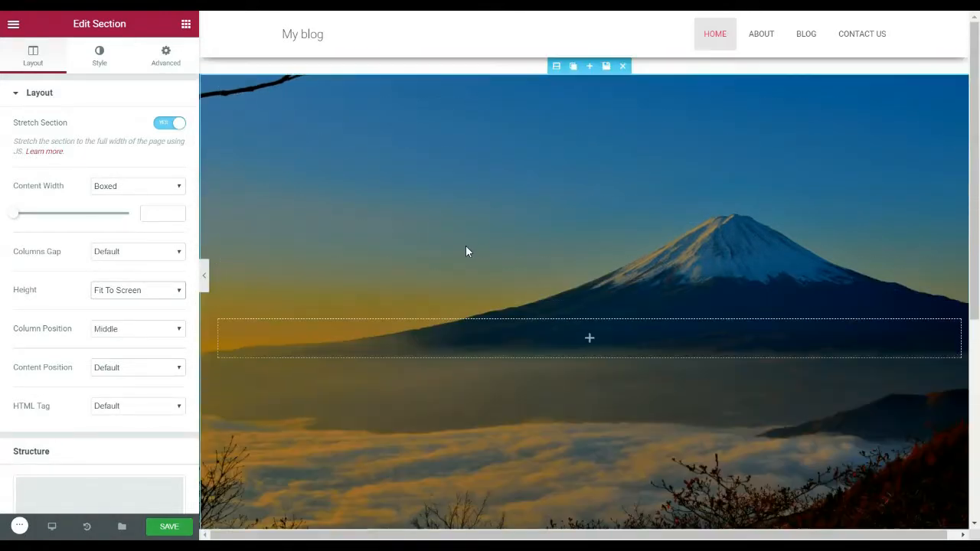
# Set the section's top and bottom padding to 0 px and save the page
pyautogui.click(140, 71)
pyautogui.write('0')
pyautogui.press('Tab')
pyautogui.press('Tab')
pyautogui.write('0')
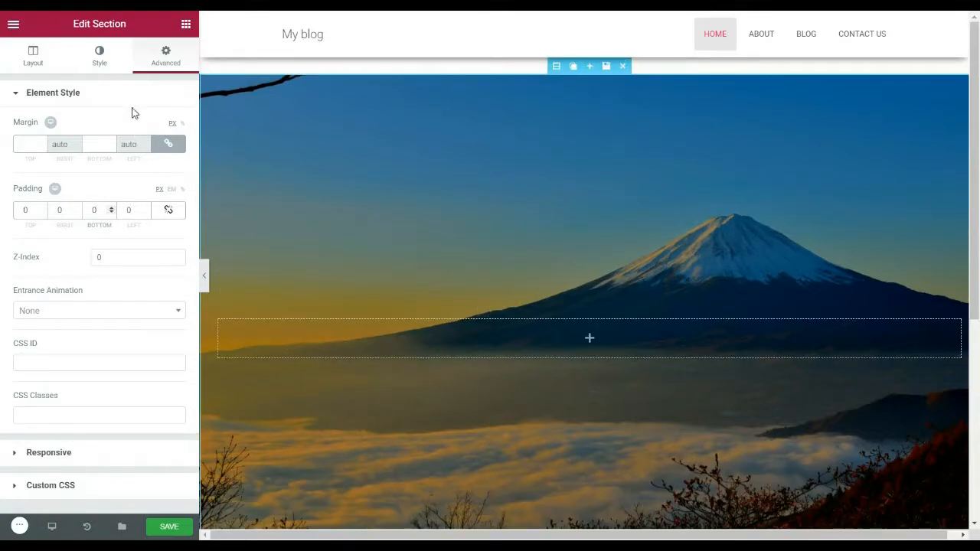
pyautogui.click(164, 528)
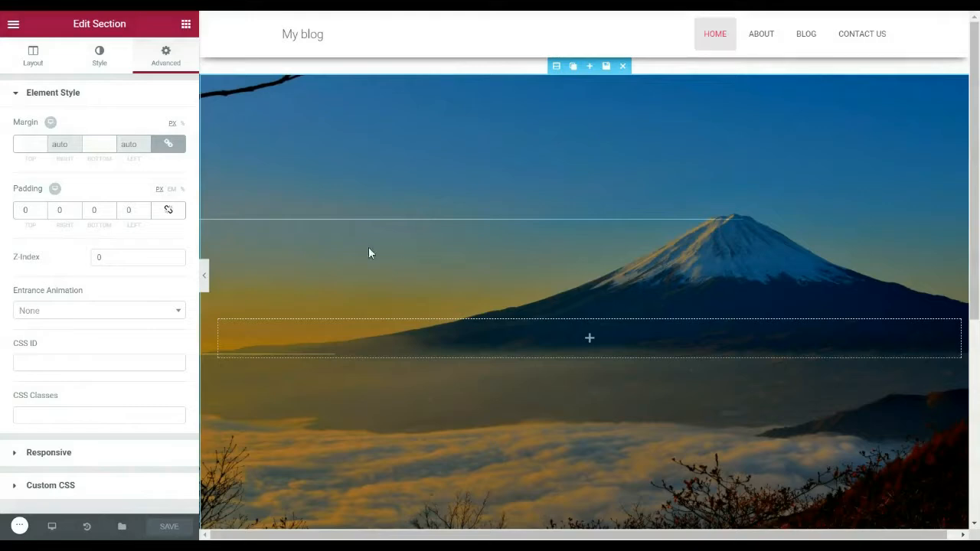
# Add a Heading widget inside the mountain-background section with the title "Welcome To My Example Site"
pyautogui.click(185, 25)
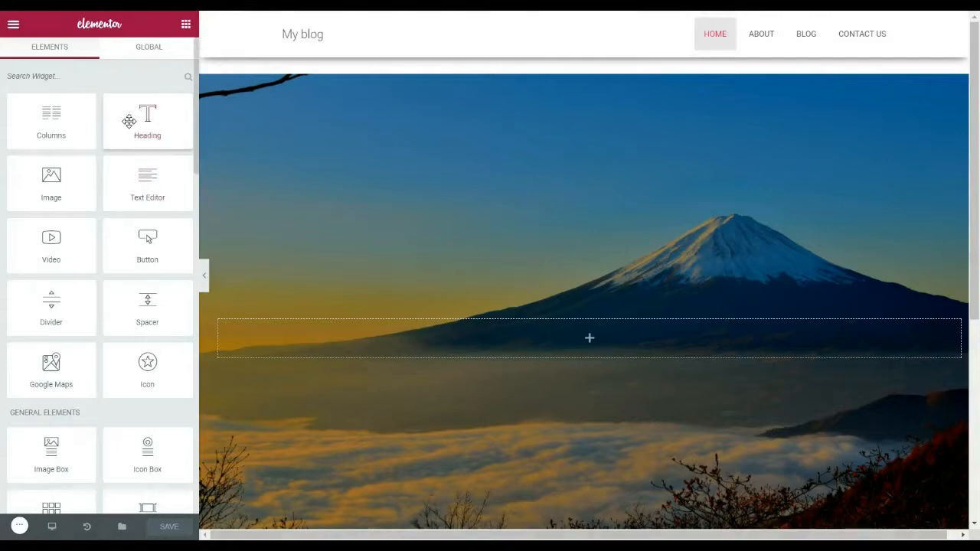
pyautogui.moveTo(141, 125); pyautogui.dragTo(536, 329)
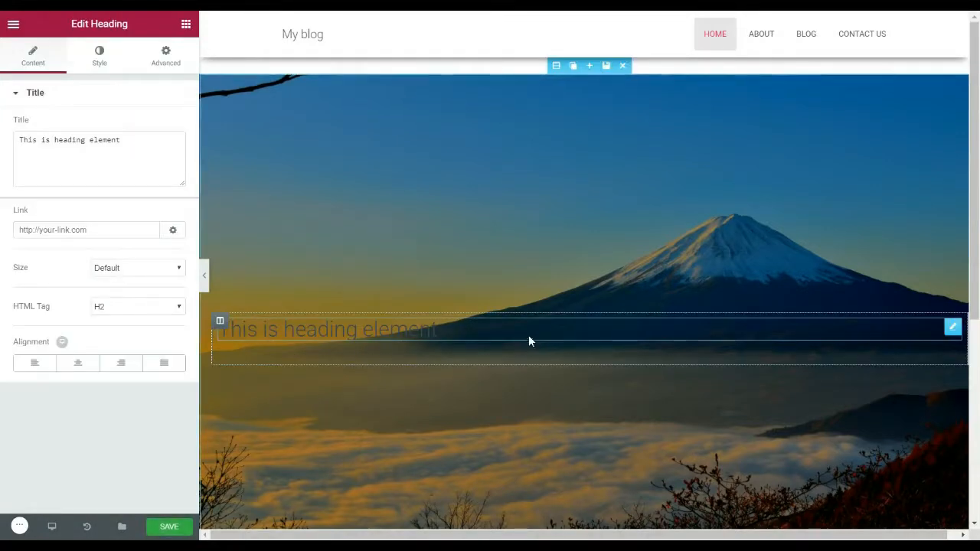
pyautogui.click(62, 140)
pyautogui.hotkey('ctrl', 'a')
pyautogui.write('We')
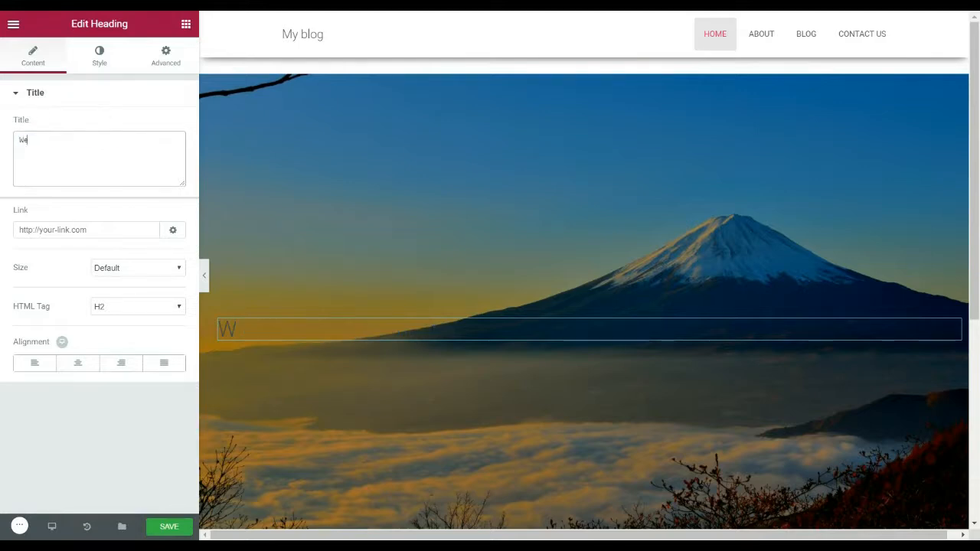
pyautogui.write('lcome To My Exampel')
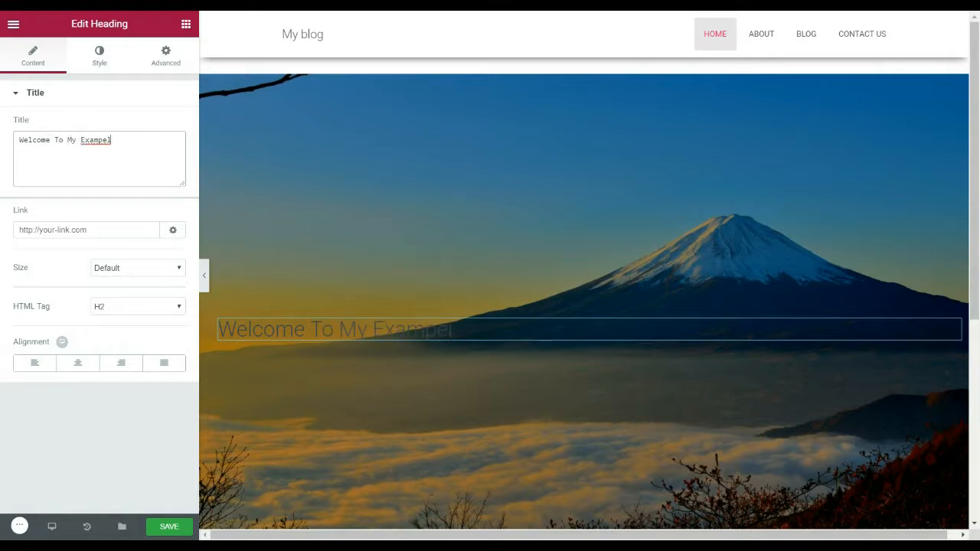
pyautogui.press('BackSpace')
pyautogui.press('BackSpace')
pyautogui.write('le Site')
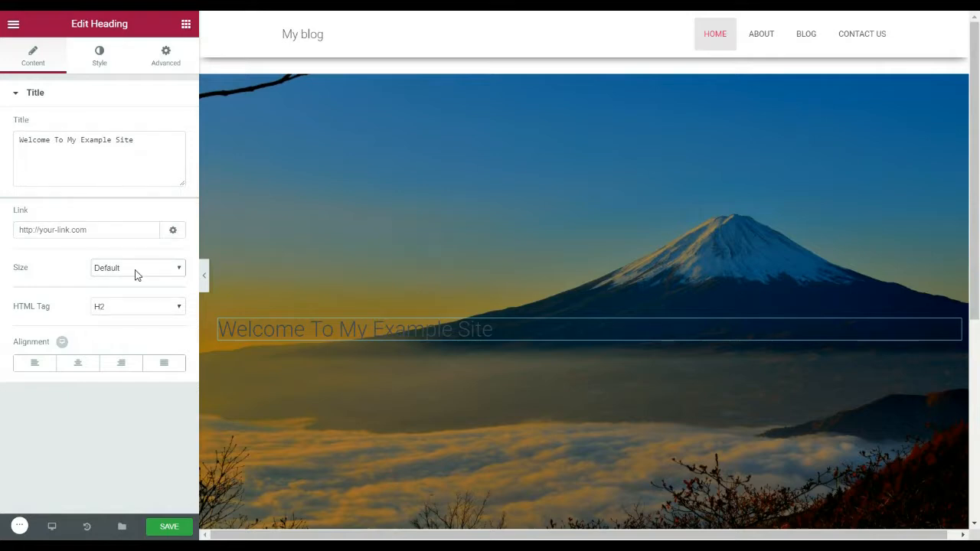
# Change the heading's HTML tag to H1 and align it to the center
pyautogui.click(116, 306)
pyautogui.click(116, 320)
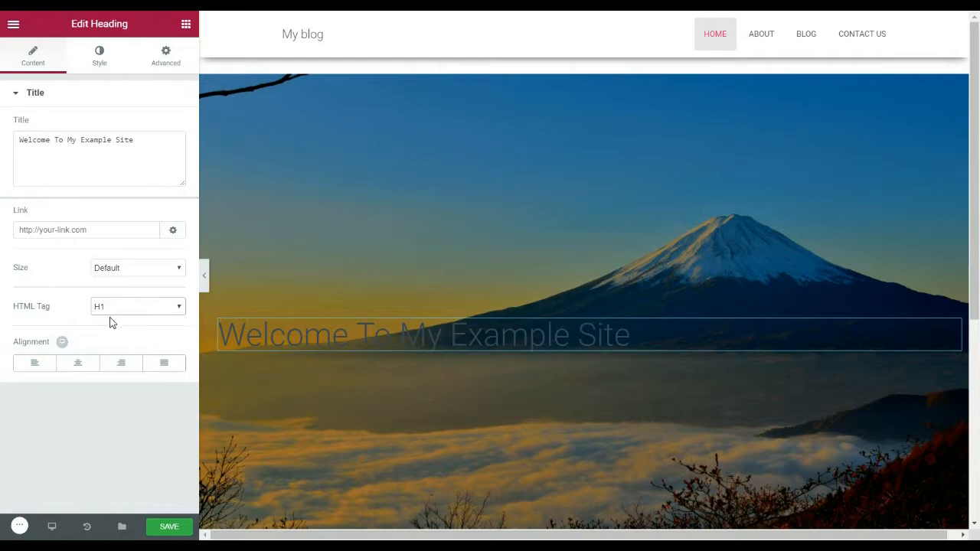
pyautogui.click(38, 369)
pyautogui.click(120, 366)
pyautogui.click(78, 365)
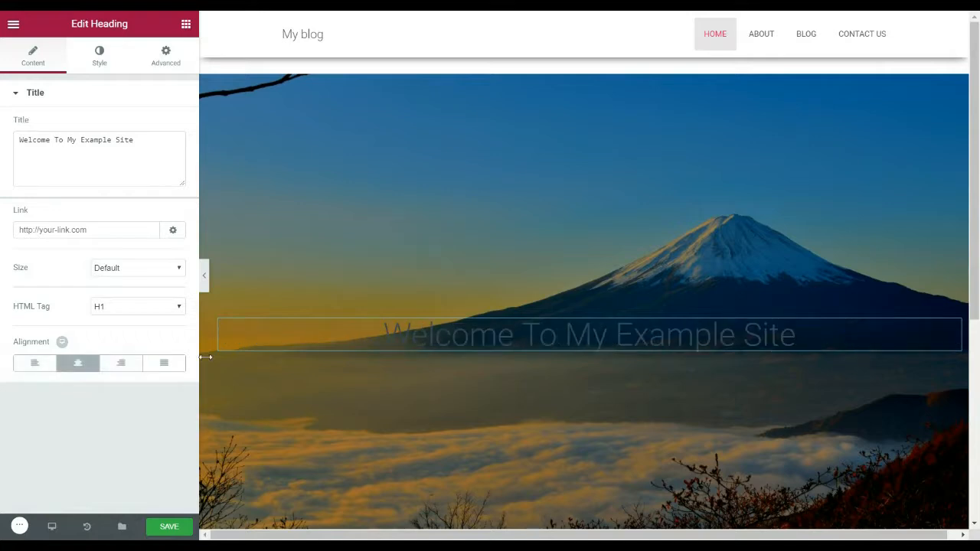
# Set the heading's text color to white
pyautogui.click(107, 67)
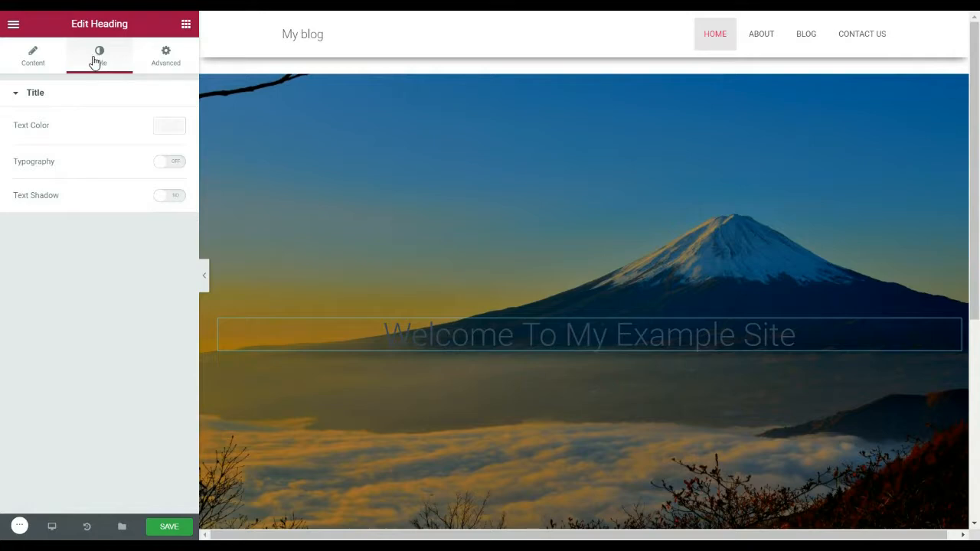
pyautogui.click(170, 127)
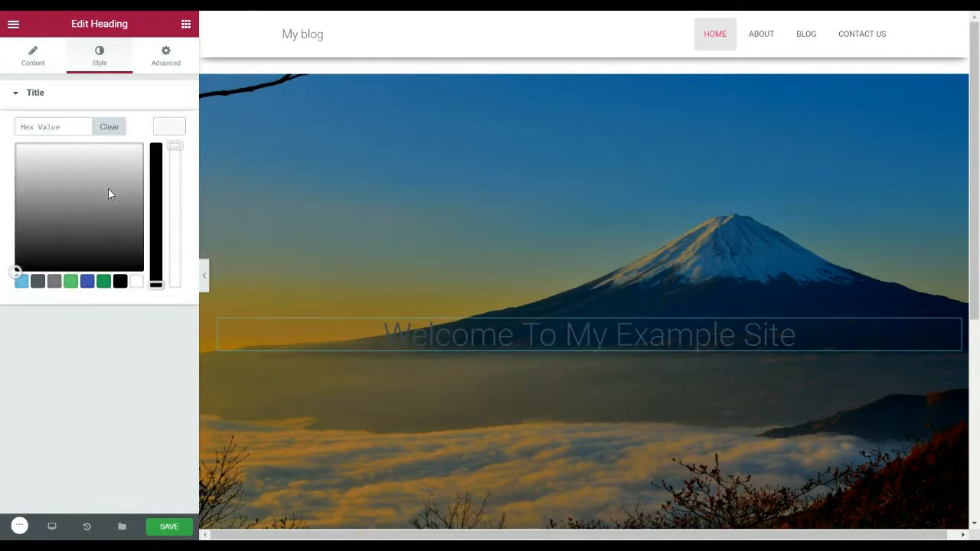
pyautogui.click(15, 142)
pyautogui.click(173, 128)
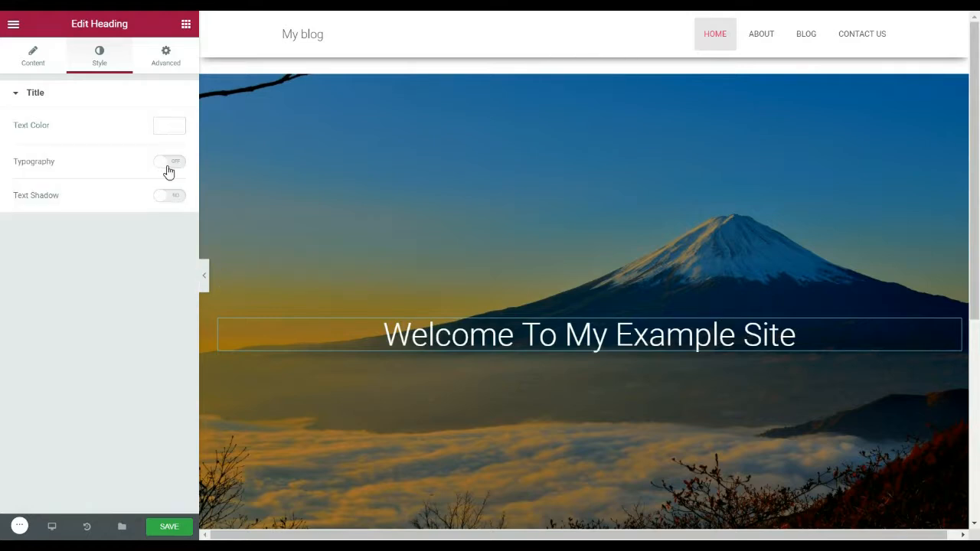
# Turn on custom typography for the heading, with a size of 55 px, the Default family and a weight of 100
pyautogui.click(168, 171)
pyautogui.moveTo(20, 218); pyautogui.dragTo(45, 215)
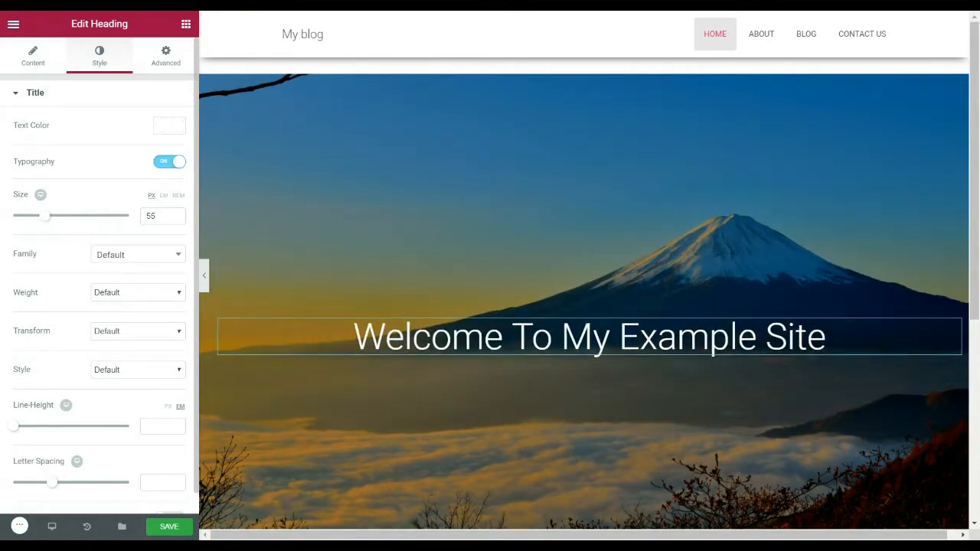
pyautogui.click(148, 258)
pyautogui.click(149, 256)
pyautogui.click(160, 188)
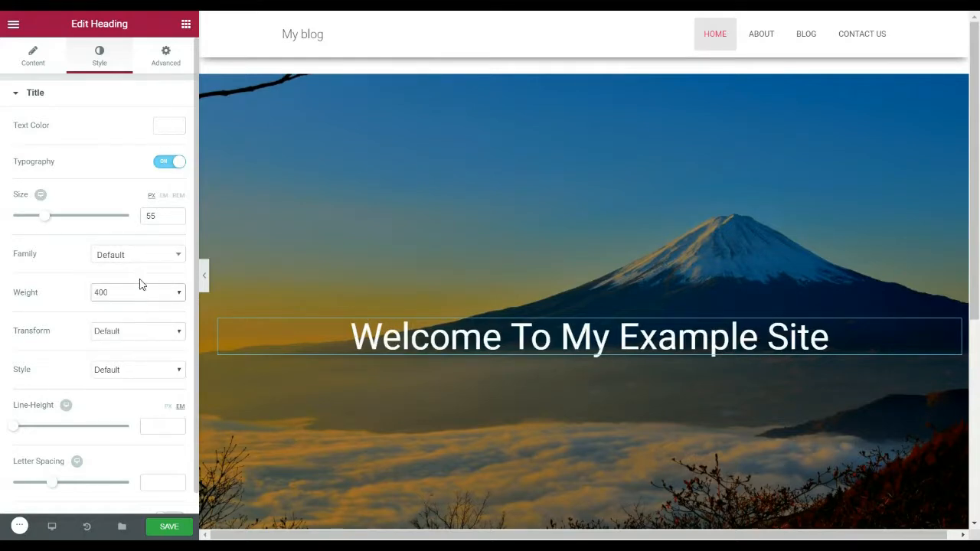
pyautogui.click(136, 298)
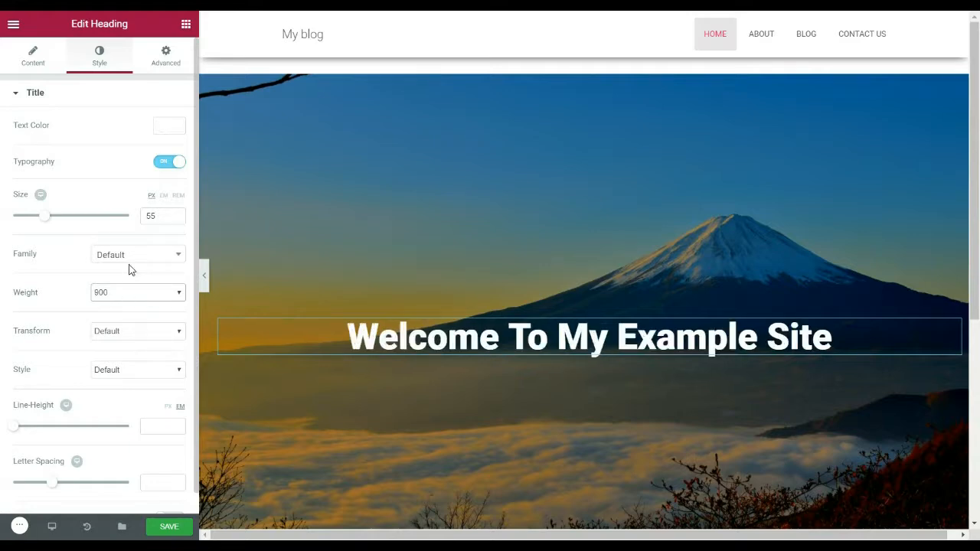
pyautogui.click(159, 332)
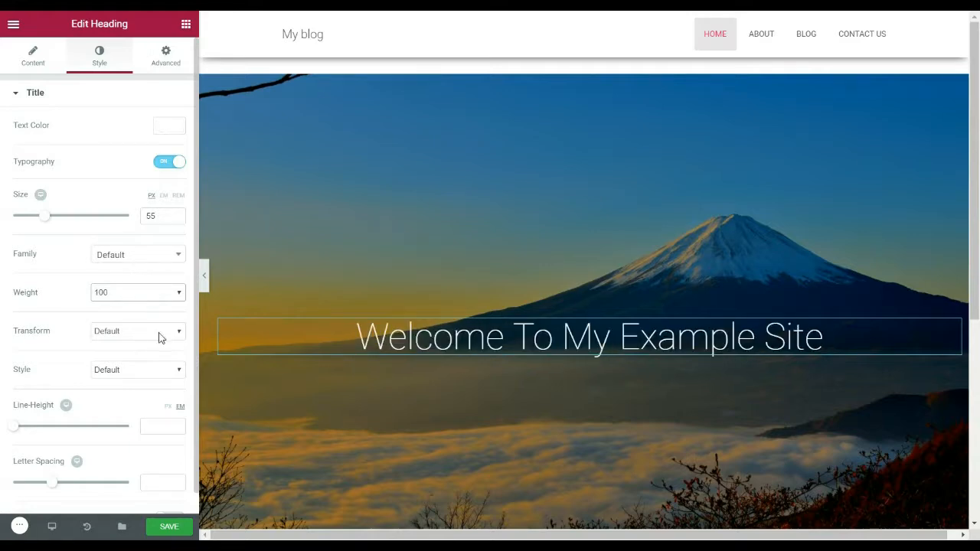
# Set the heading's font weight to 400 and its text transform to Uppercase
pyautogui.click(121, 295)
pyautogui.click(153, 415)
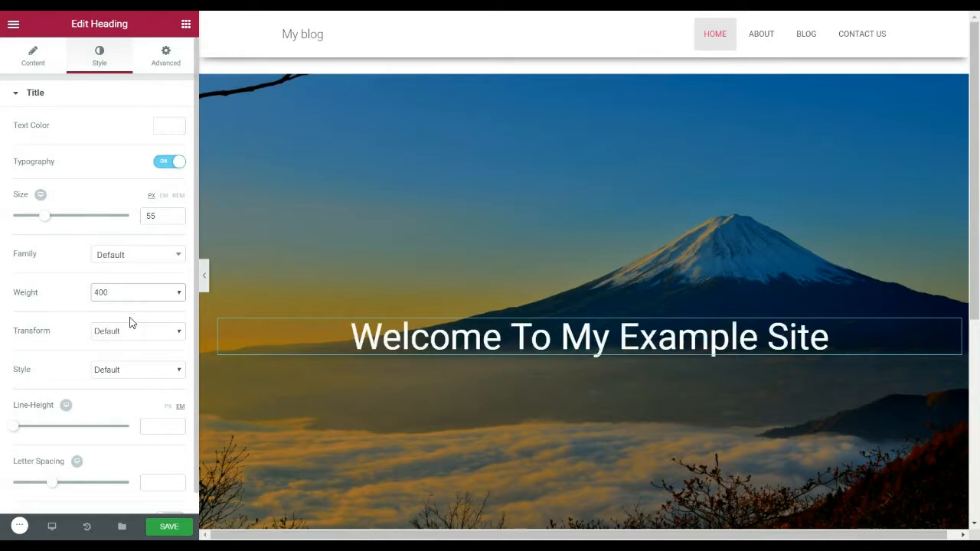
pyautogui.click(135, 347)
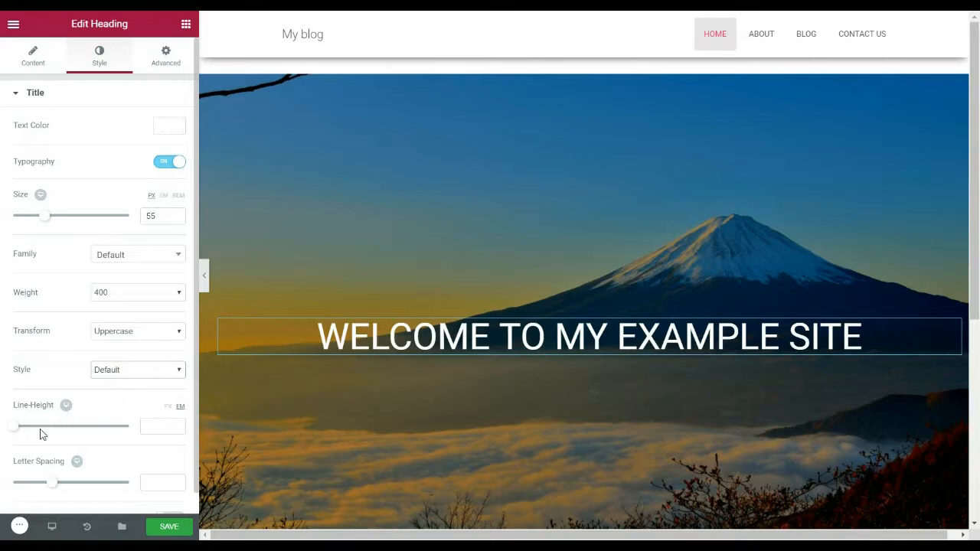
# Turn on the text shadow for the welcome heading
pyautogui.scroll(-1, 80, 476)
pyautogui.click(164, 499)
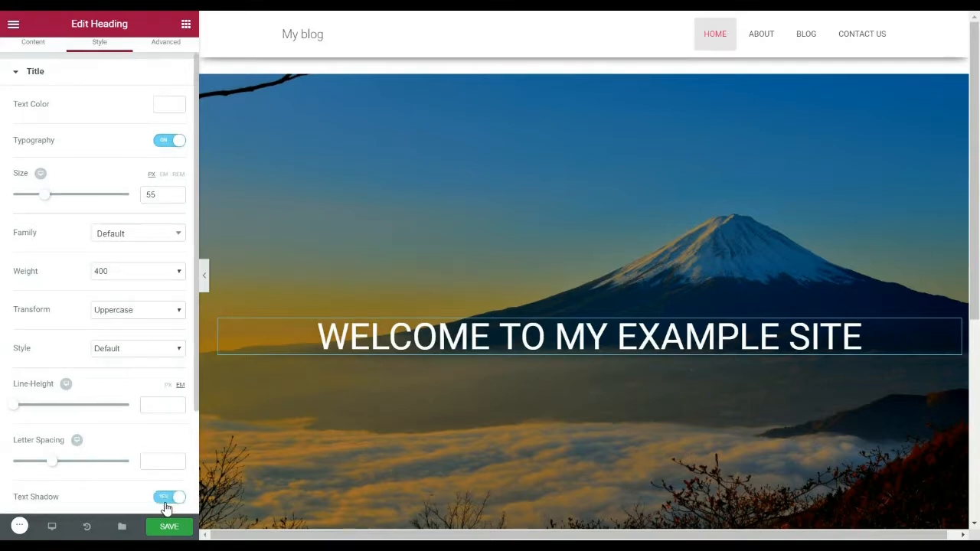
pyautogui.scroll(1, 46, 341)
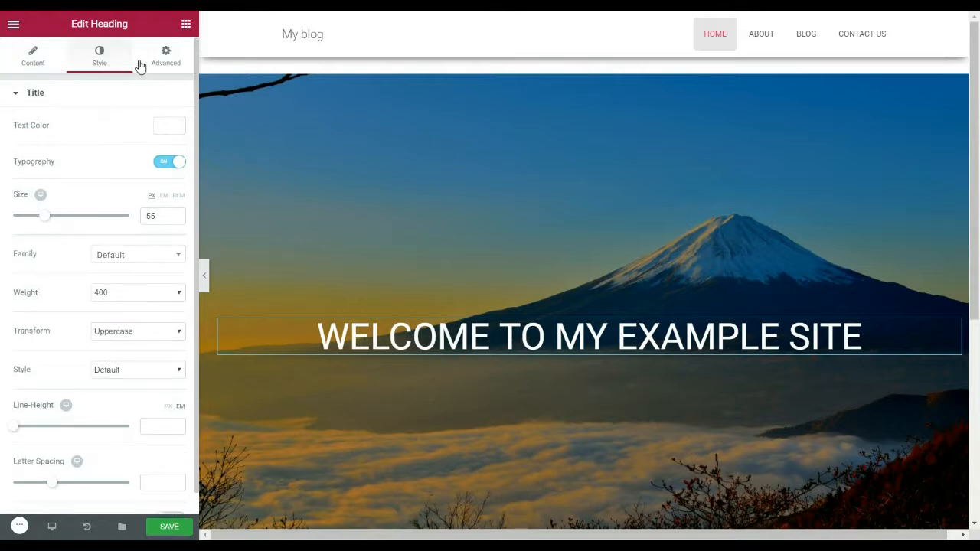
# Add a Text Editor widget below the welcome heading and delete its placeholder text from "Lorem ipsum" onward
pyautogui.click(186, 26)
pyautogui.moveTo(153, 191); pyautogui.dragTo(490, 351)
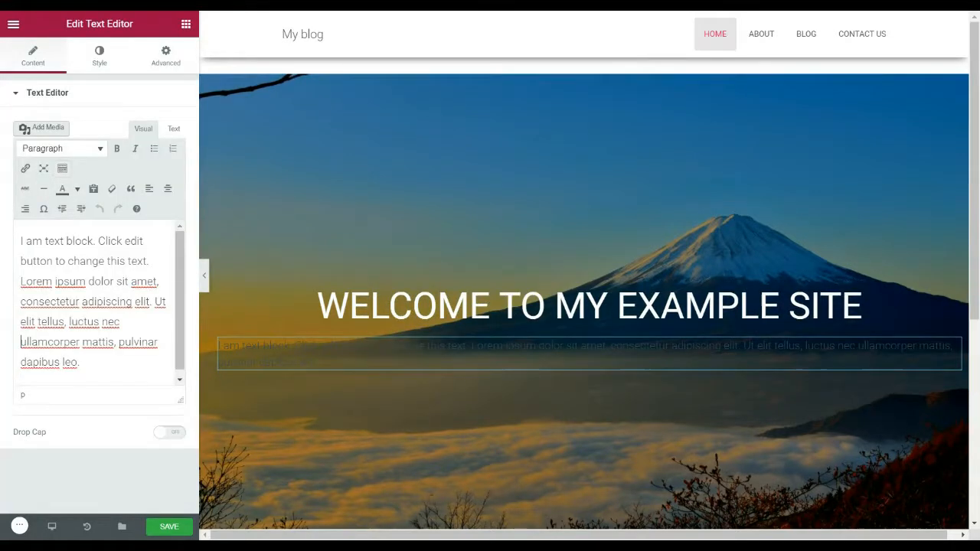
pyautogui.moveTo(21, 281); pyautogui.dragTo(171, 400)
pyautogui.press('BackSpace')
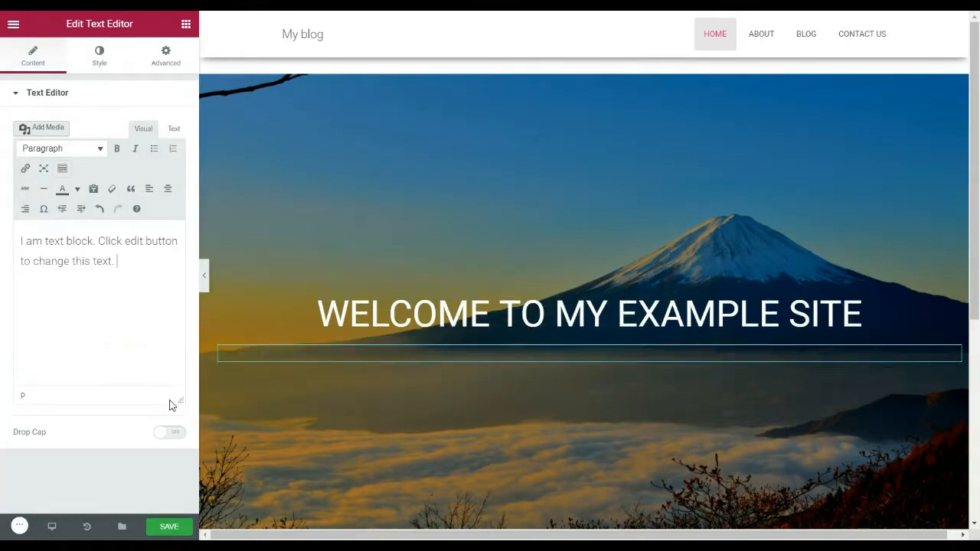
# Align the text block below the heading to the center
pyautogui.click(97, 62)
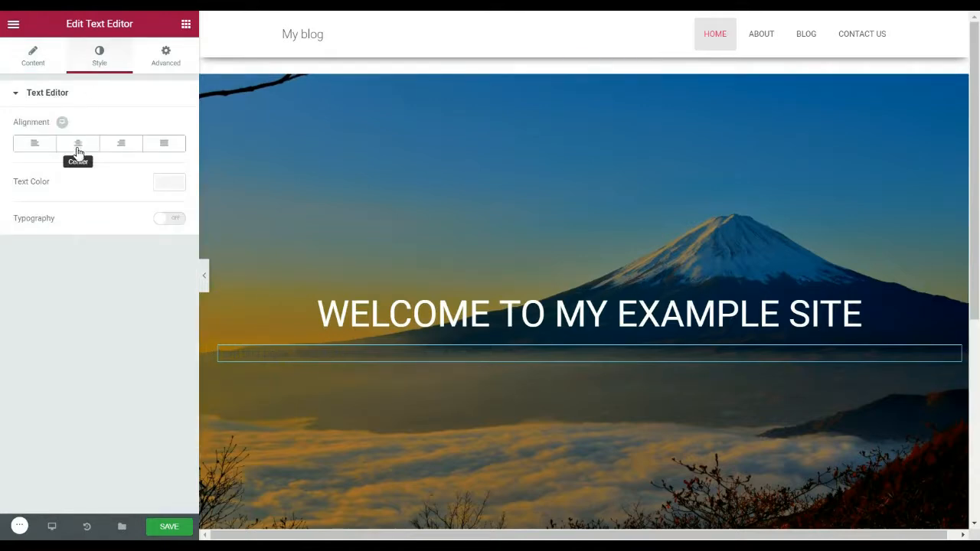
pyautogui.click(116, 145)
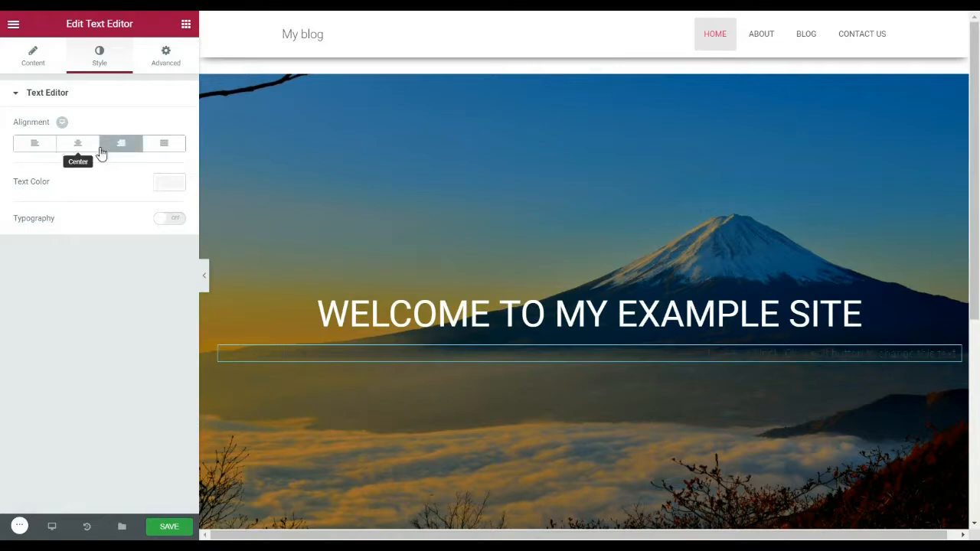
pyautogui.click(176, 189)
pyautogui.click(85, 133)
pyautogui.click(77, 144)
# Set the text block's color to white (#ffffff) and turn on custom typography with a size of 25 px
pyautogui.click(175, 190)
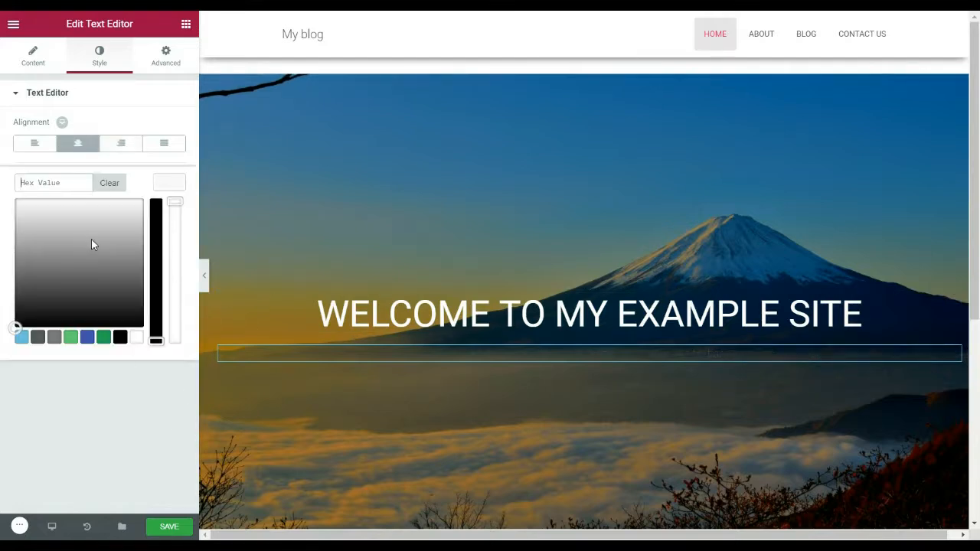
pyautogui.moveTo(92, 239); pyautogui.dragTo(15, 199)
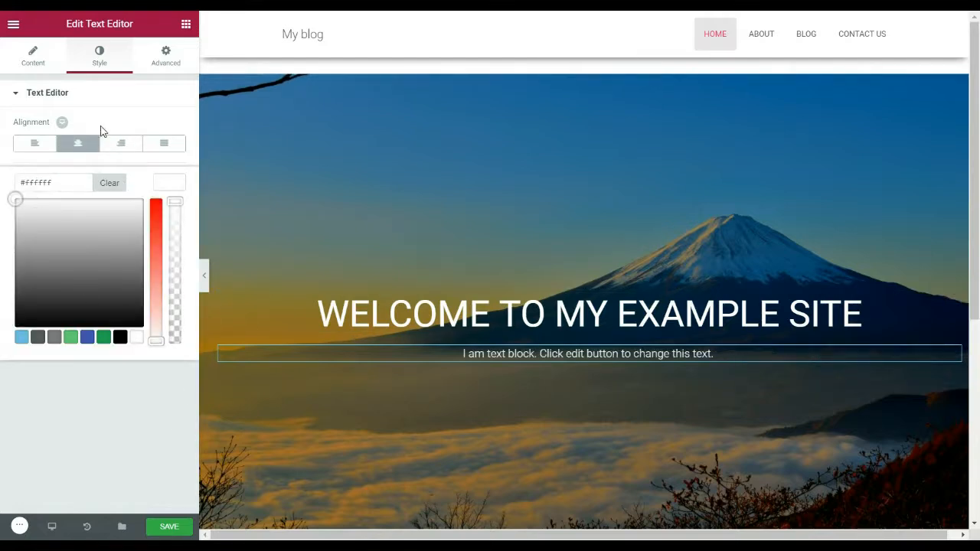
pyautogui.click(162, 190)
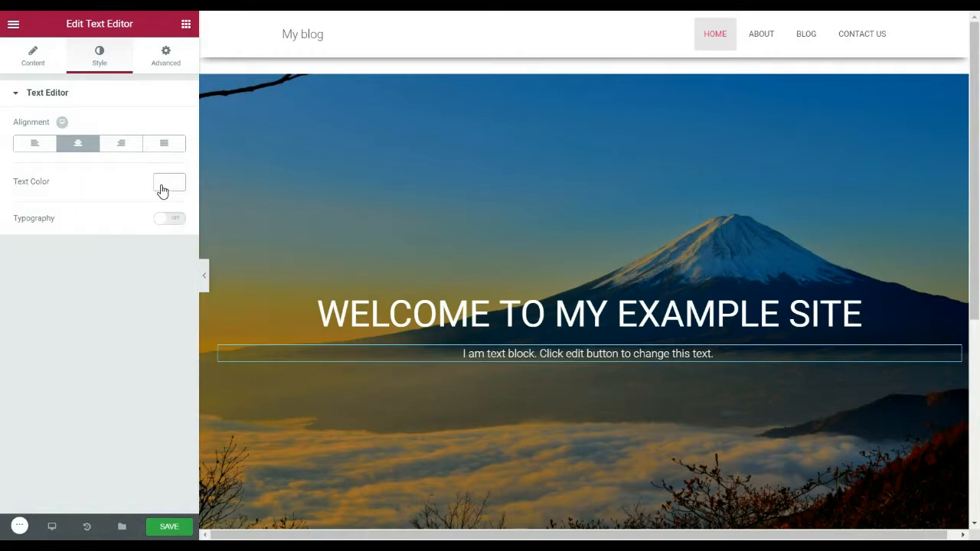
pyautogui.click(163, 220)
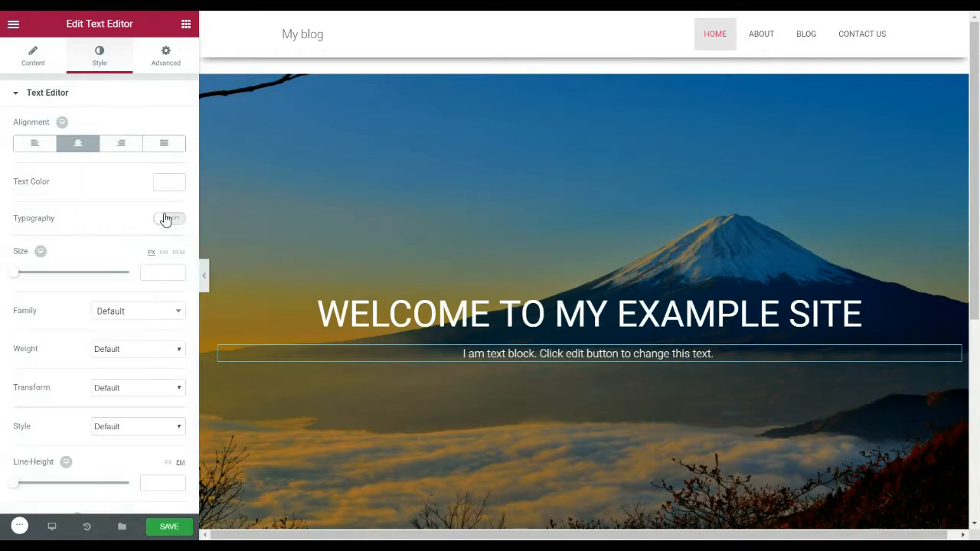
pyautogui.moveTo(16, 281); pyautogui.dragTo(31, 282)
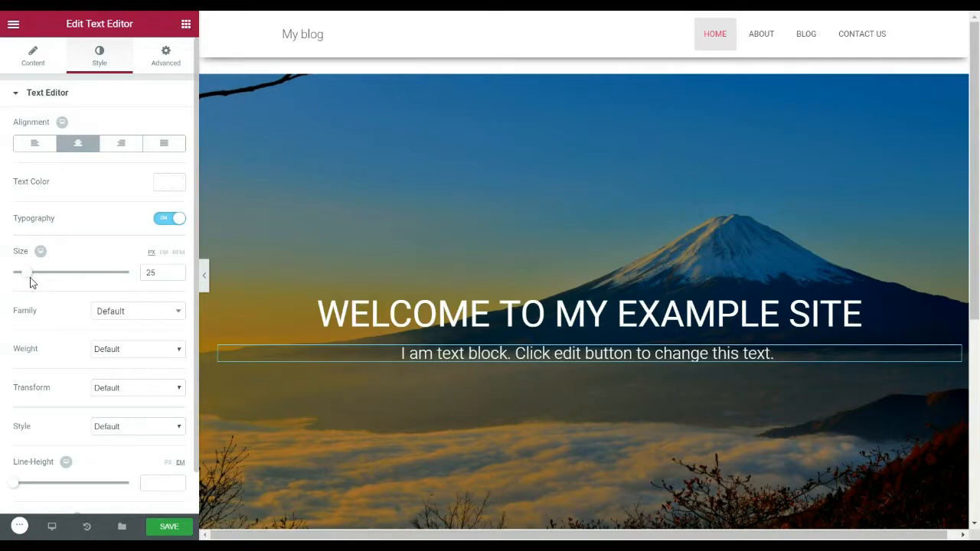
# Replace the text block's placeholder content with "My super awesome tagline!"
pyautogui.click(42, 56)
pyautogui.moveTo(116, 261); pyautogui.dragTo(21, 240)
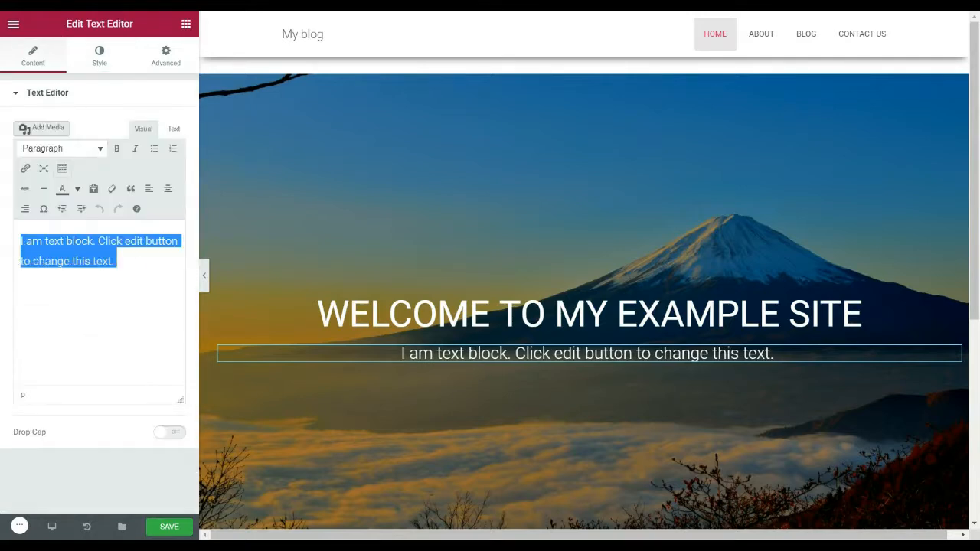
pyautogui.write('My s')
pyautogui.press('BackSpace')
pyautogui.press('BackSpace')
pyautogui.press('BackSpace')
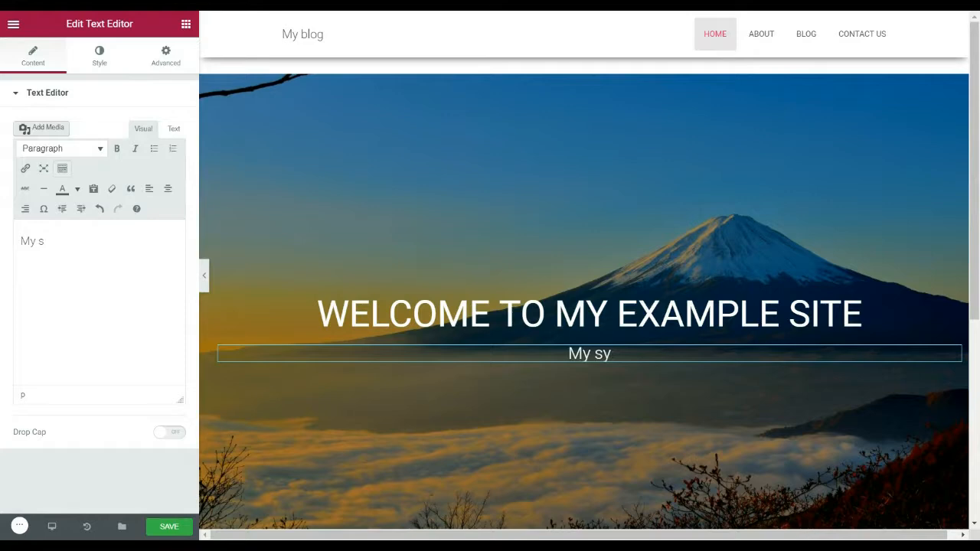
pyautogui.write('super a')
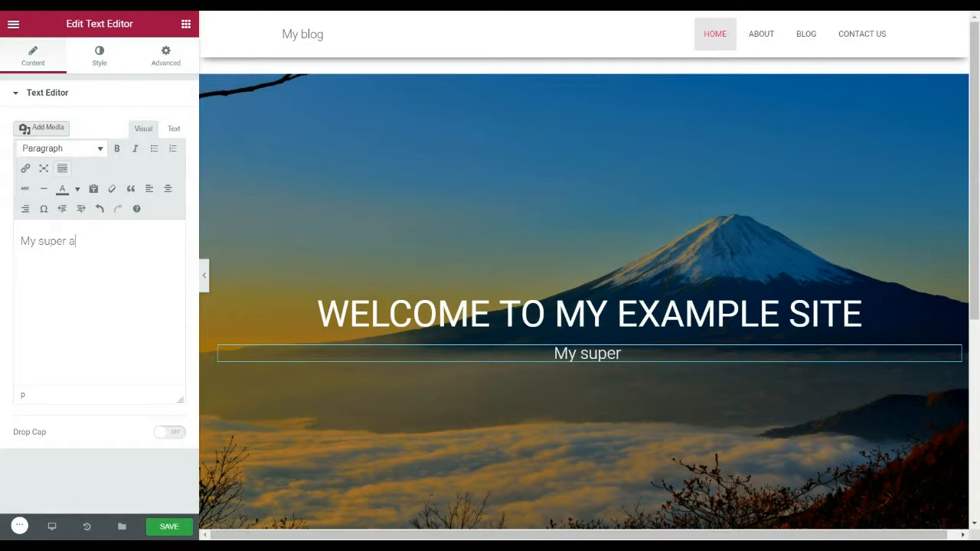
pyautogui.write('wesome tagline!')
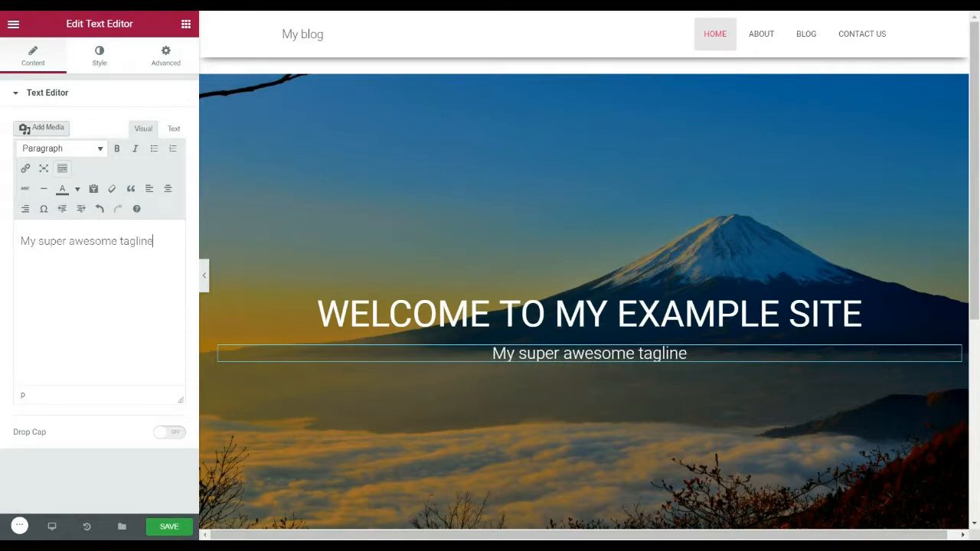
# Add a Button widget below the tagline and set its type to Info
pyautogui.click(186, 25)
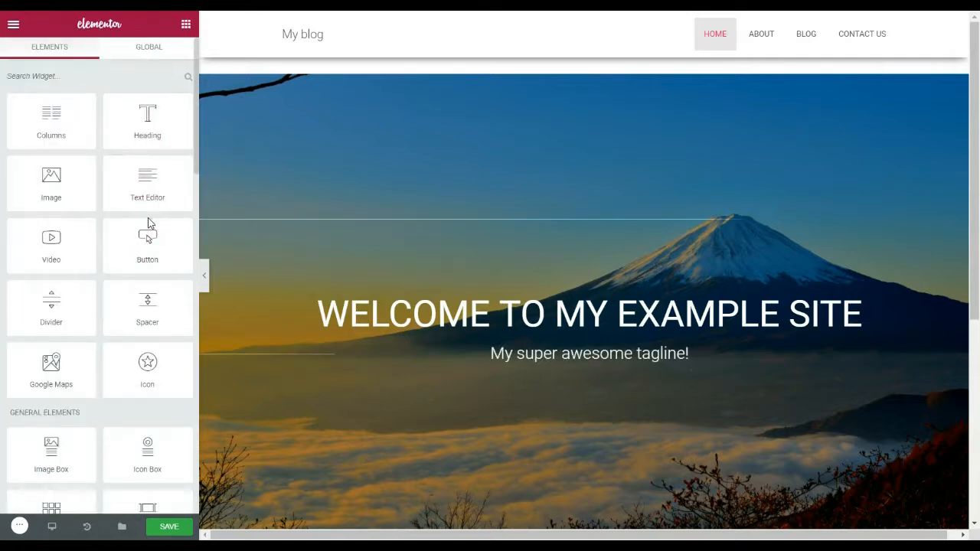
pyautogui.moveTo(147, 247); pyautogui.dragTo(598, 369)
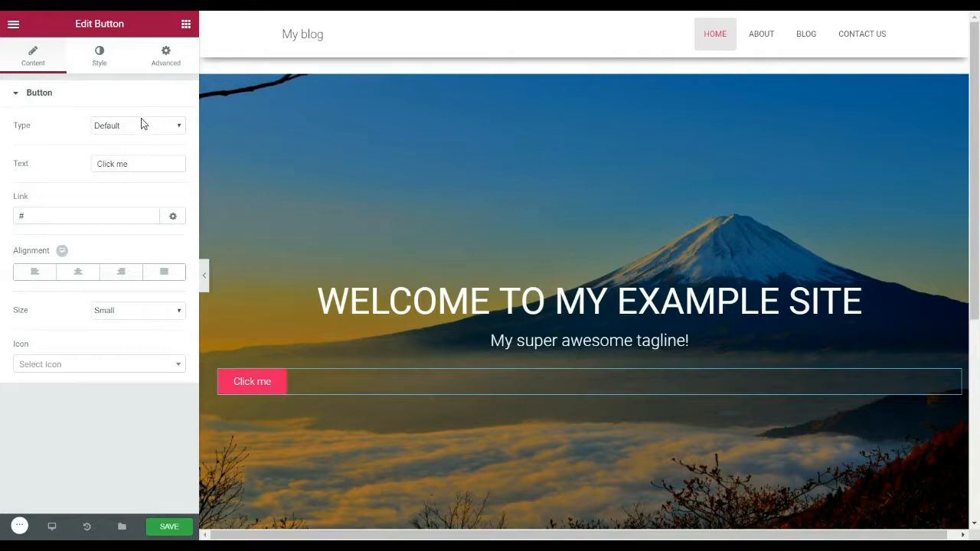
pyautogui.click(139, 140)
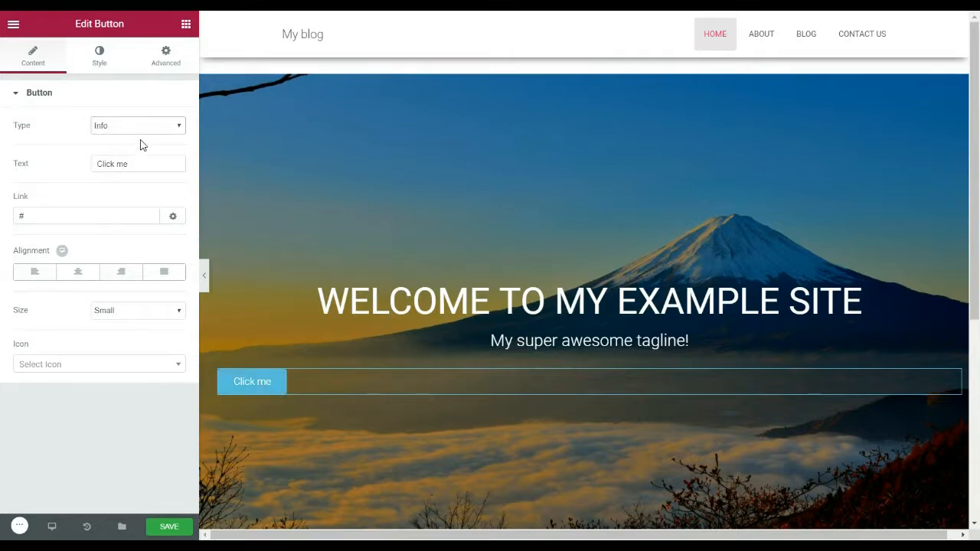
pyautogui.press('Down')
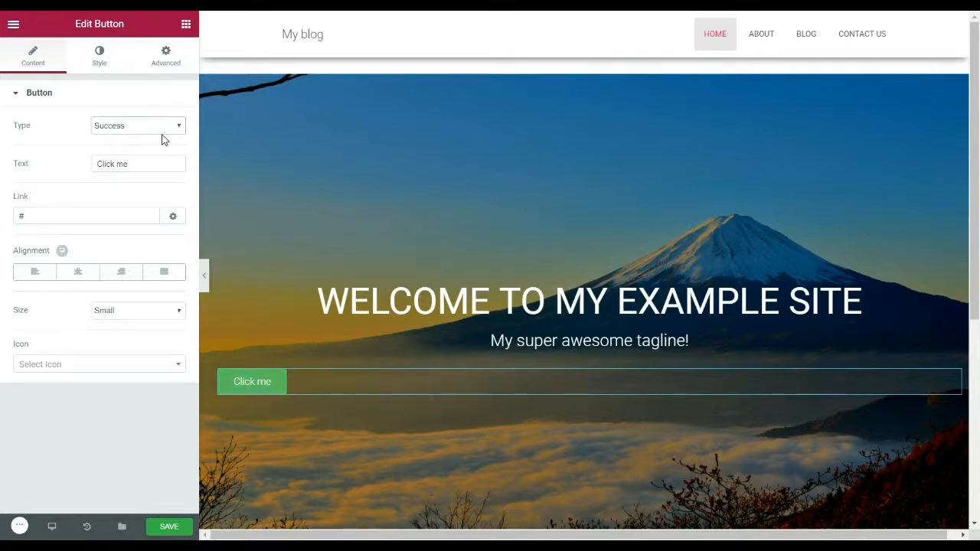
pyautogui.press('Down')
pyautogui.press('Down')
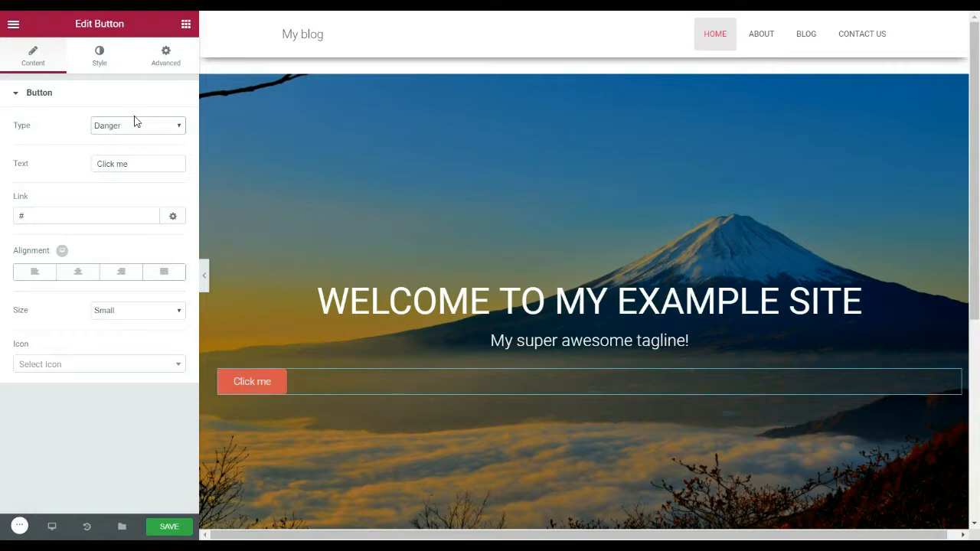
pyautogui.press('Up')
pyautogui.press('Up')
pyautogui.press('Up')
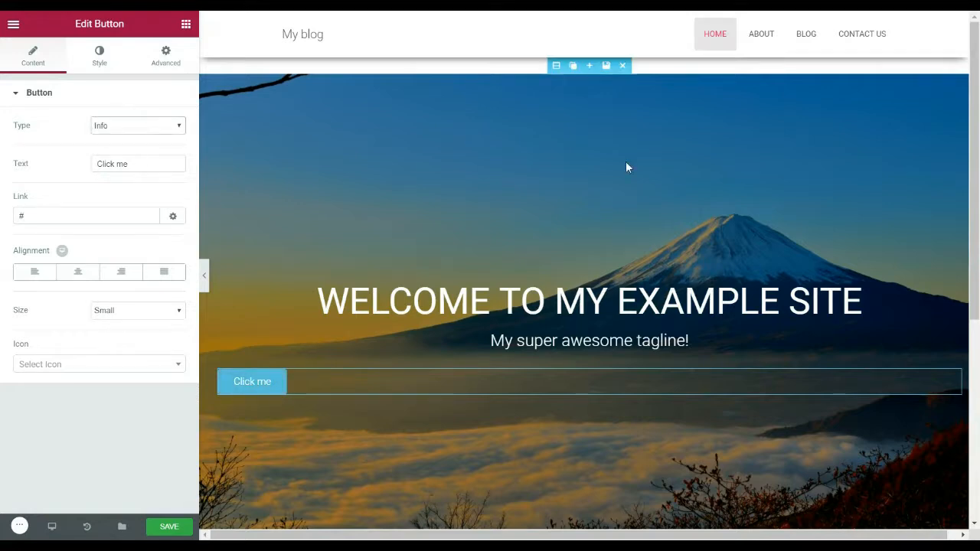
# Change the button's text to "Click For More!"
pyautogui.press('Tab')
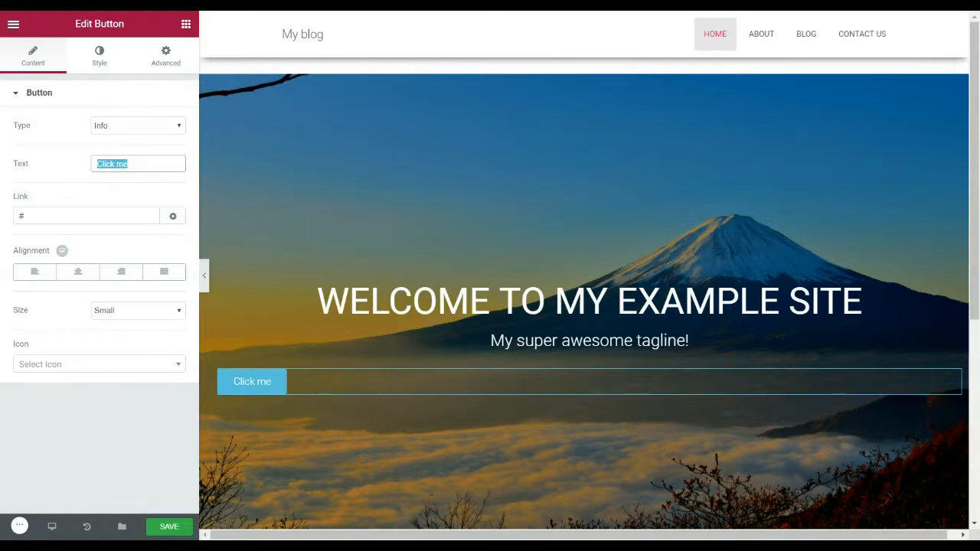
pyautogui.write('Click ')
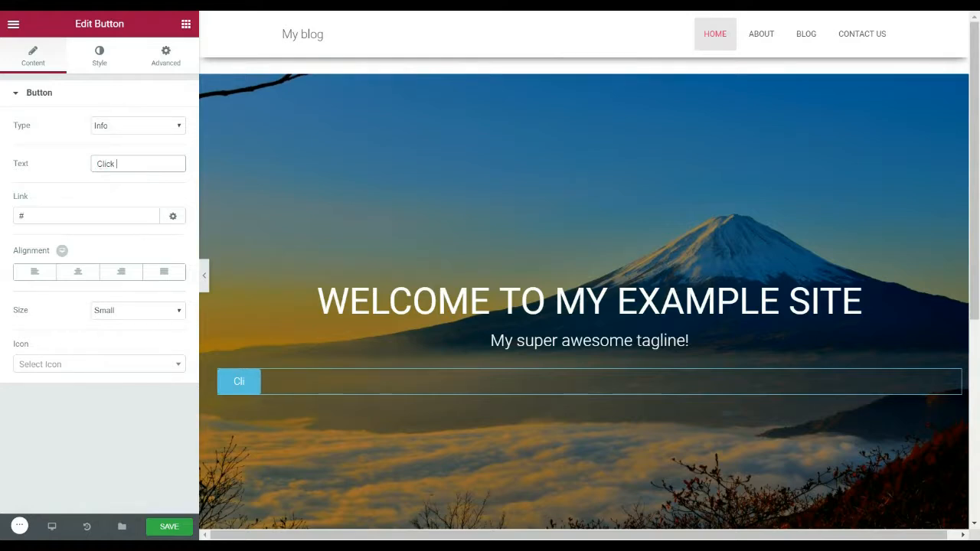
pyautogui.write('For More!')
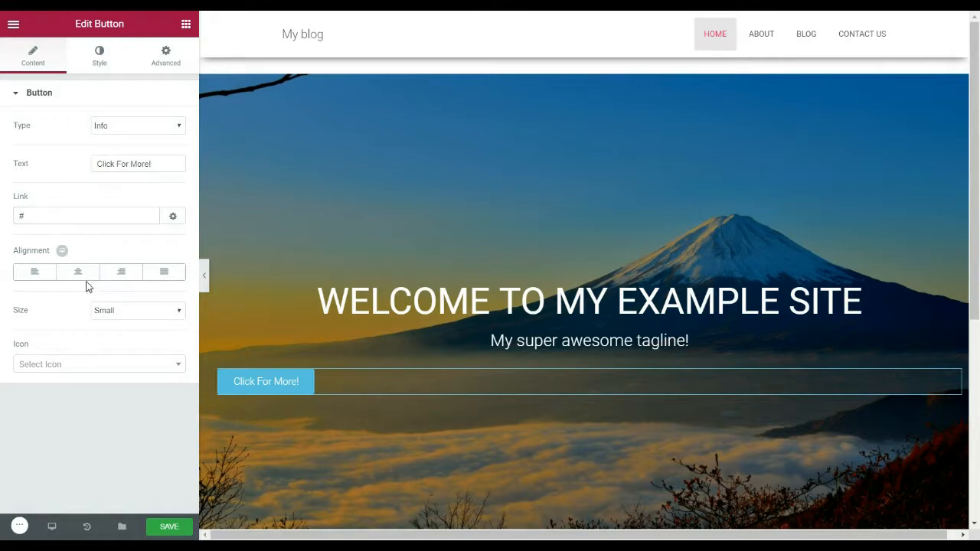
# Set the button's size to Large and align it to the center
pyautogui.click(122, 272)
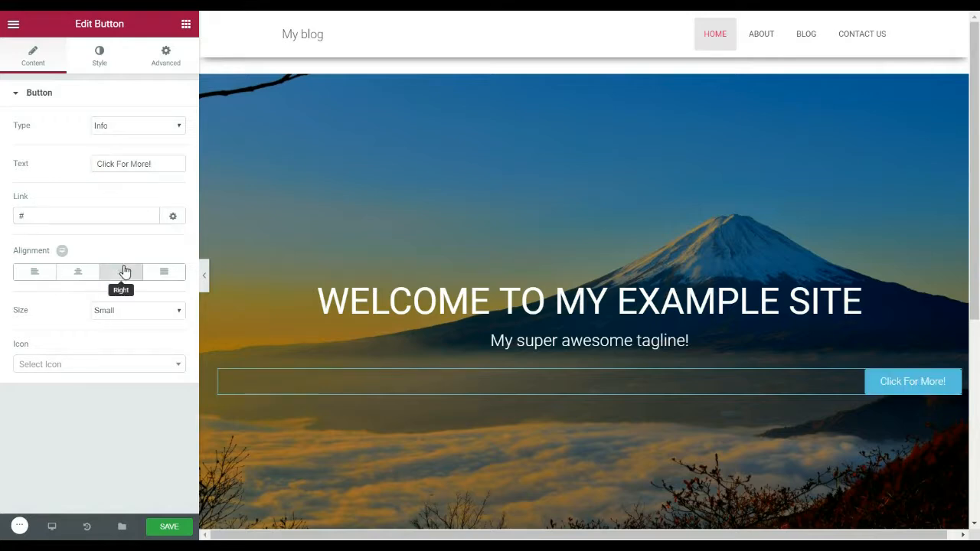
pyautogui.click(128, 316)
pyautogui.click(138, 368)
pyautogui.doubleClick(78, 275)
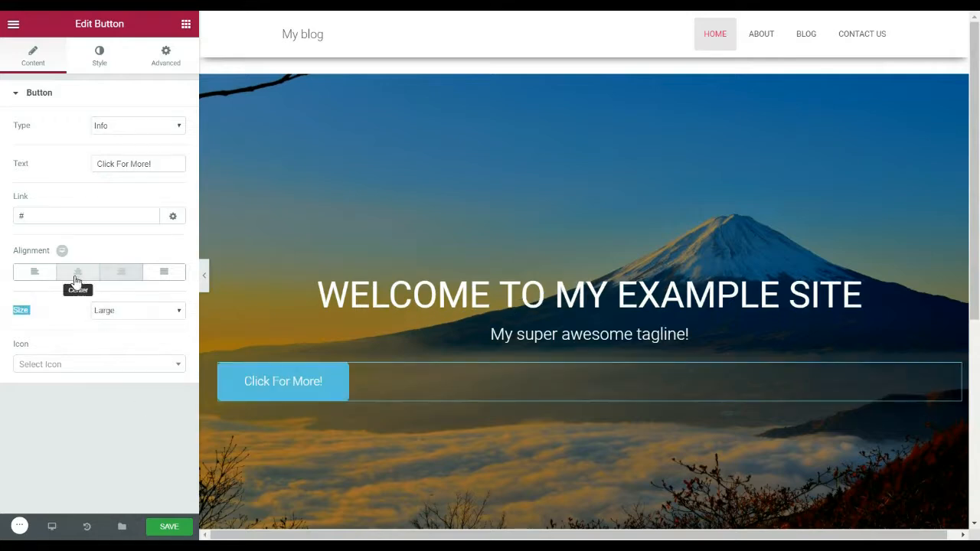
pyautogui.click(98, 365)
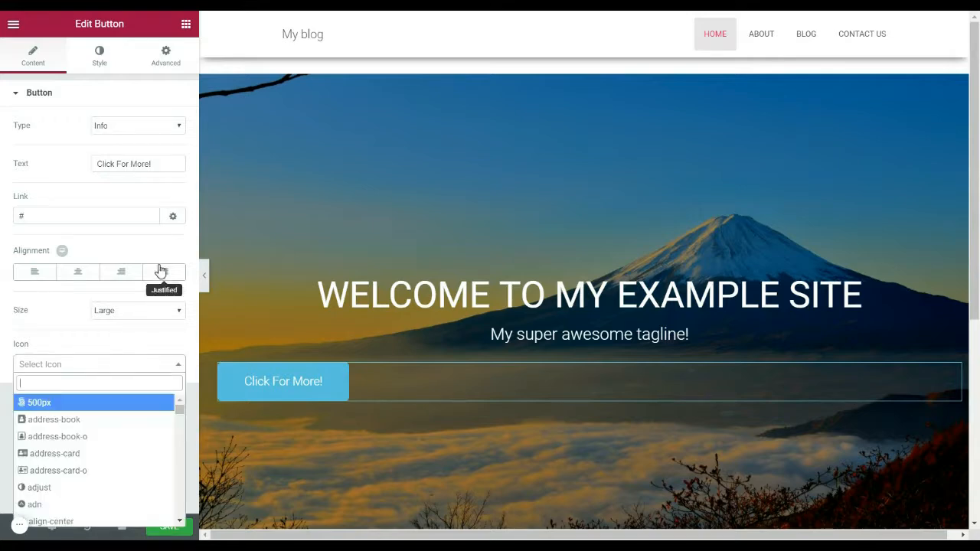
pyautogui.click(91, 288)
pyautogui.click(78, 273)
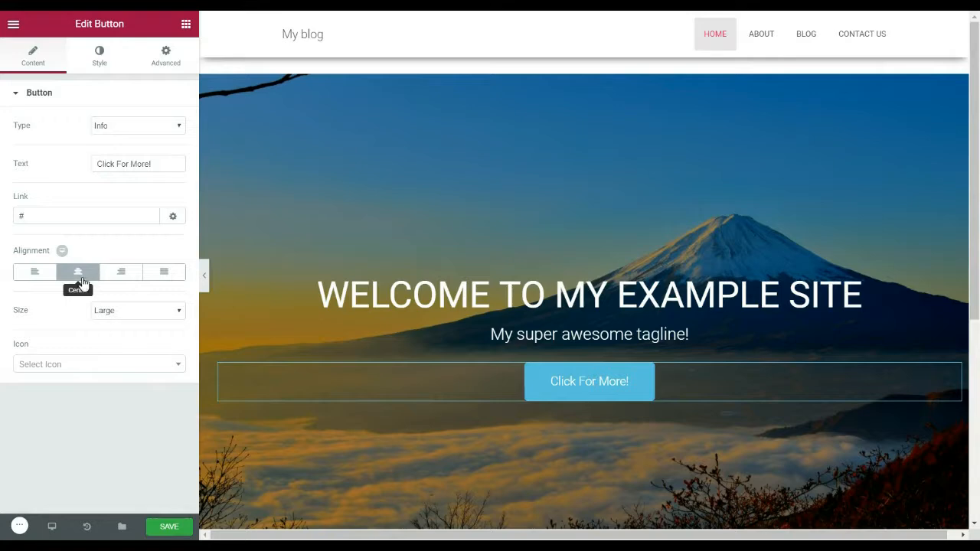
# Add the wordpress icon to the button
pyautogui.click(115, 365)
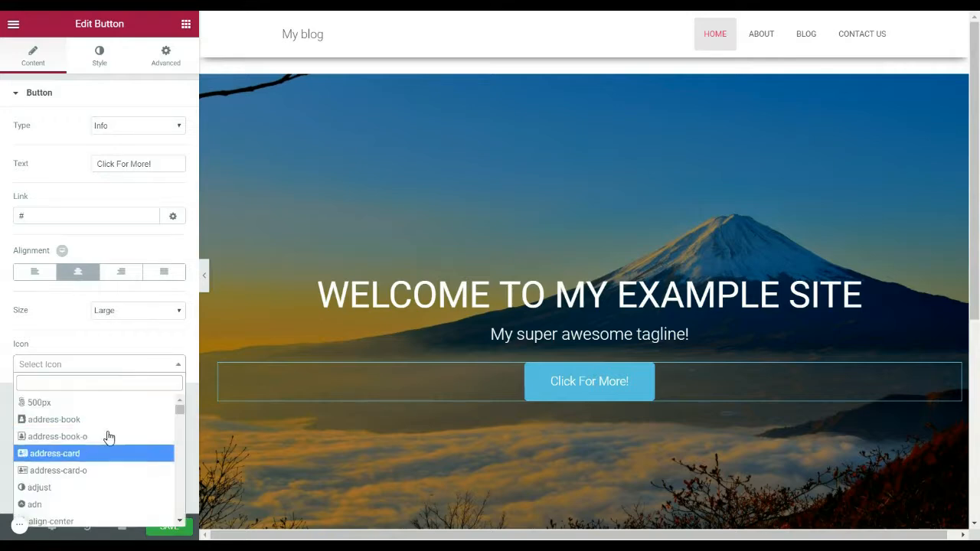
pyautogui.write('wordpre')
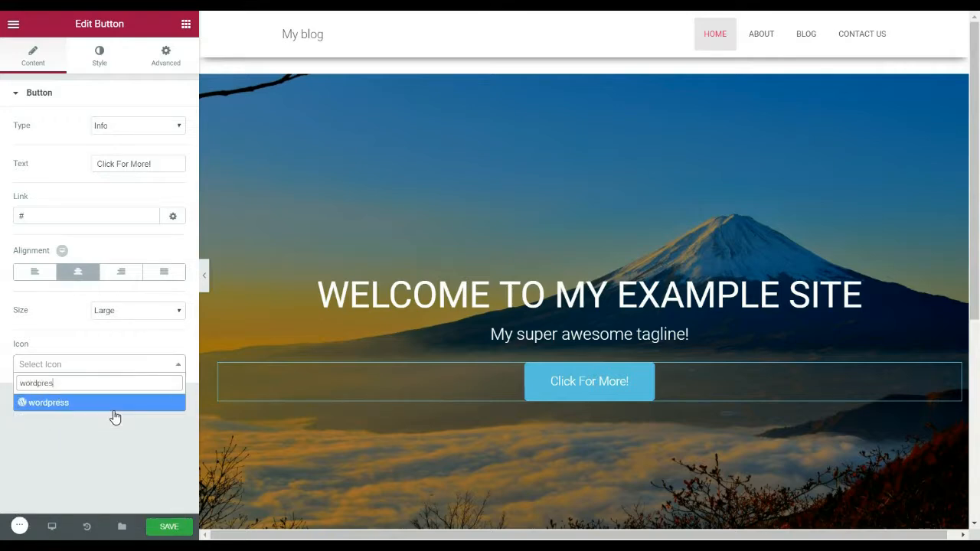
pyautogui.write('s')
pyautogui.press('Return')
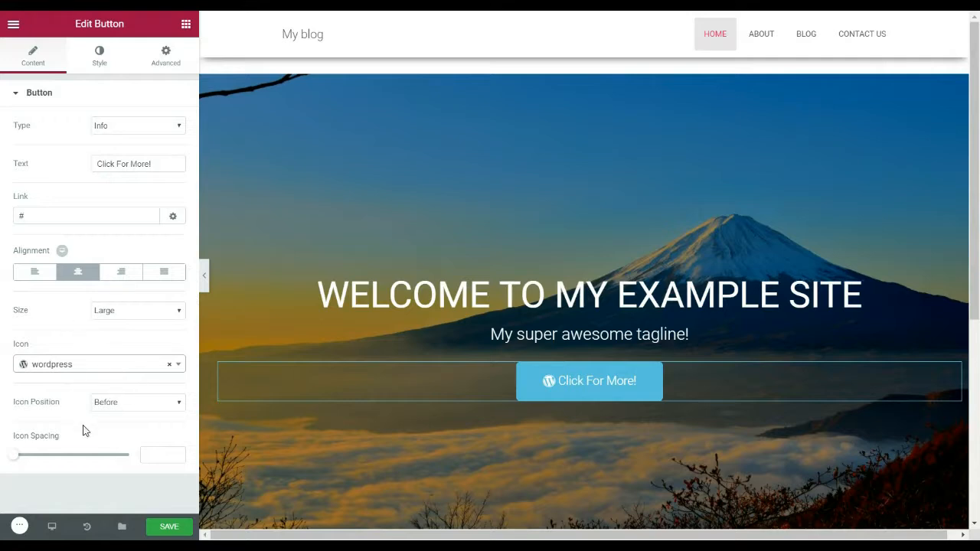
# Set the button's hover text color to black
pyautogui.click(102, 57)
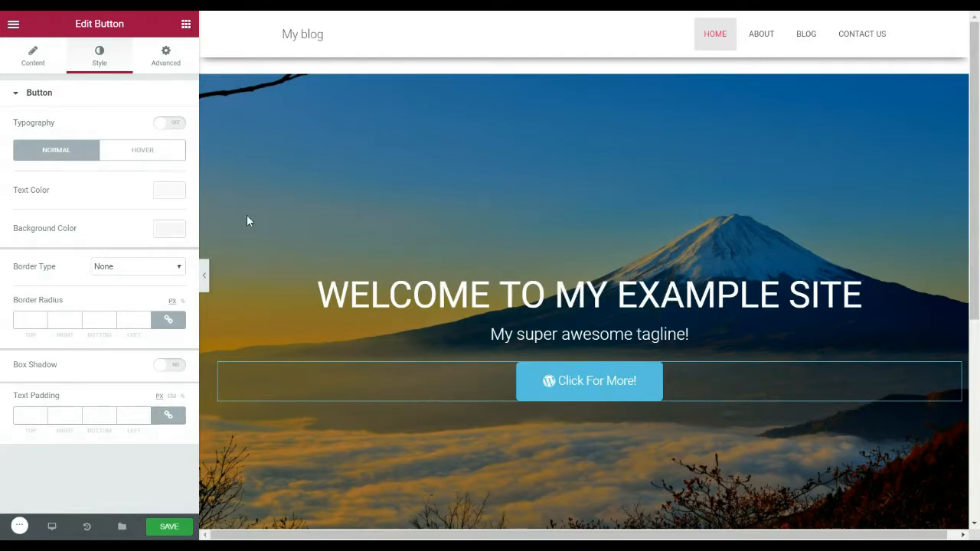
pyautogui.click(153, 154)
pyautogui.click(168, 191)
pyautogui.click(120, 345)
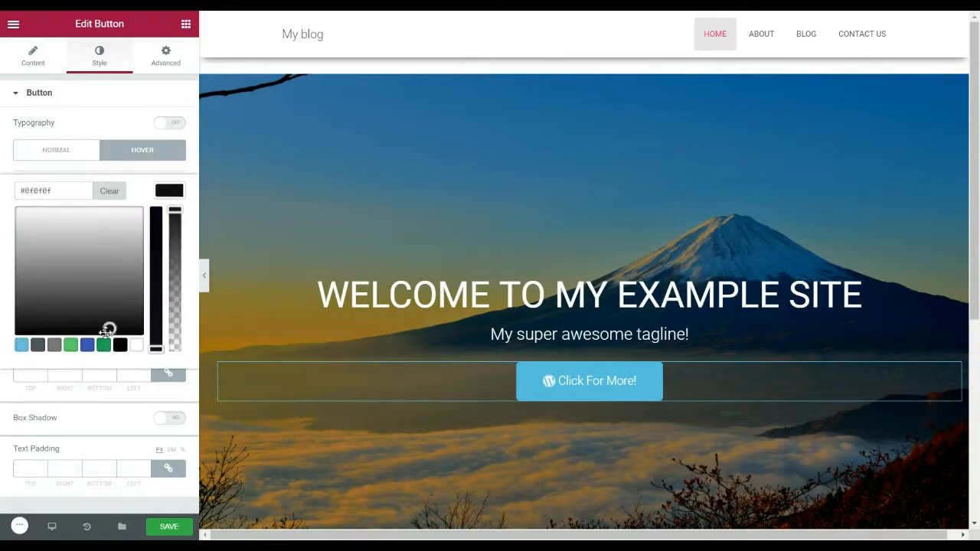
pyautogui.click(177, 198)
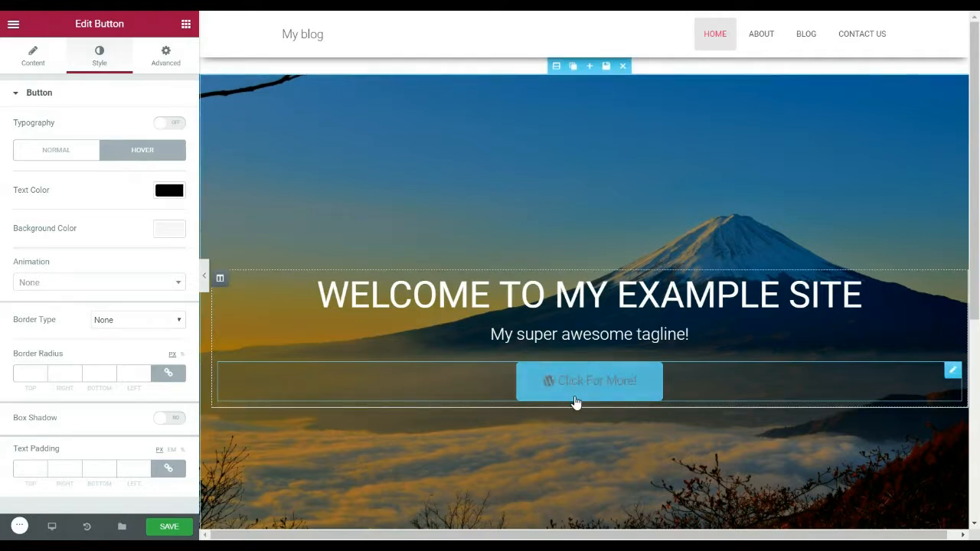
# Set the button's hover animation to Push and look through the other available animations
pyautogui.click(67, 282)
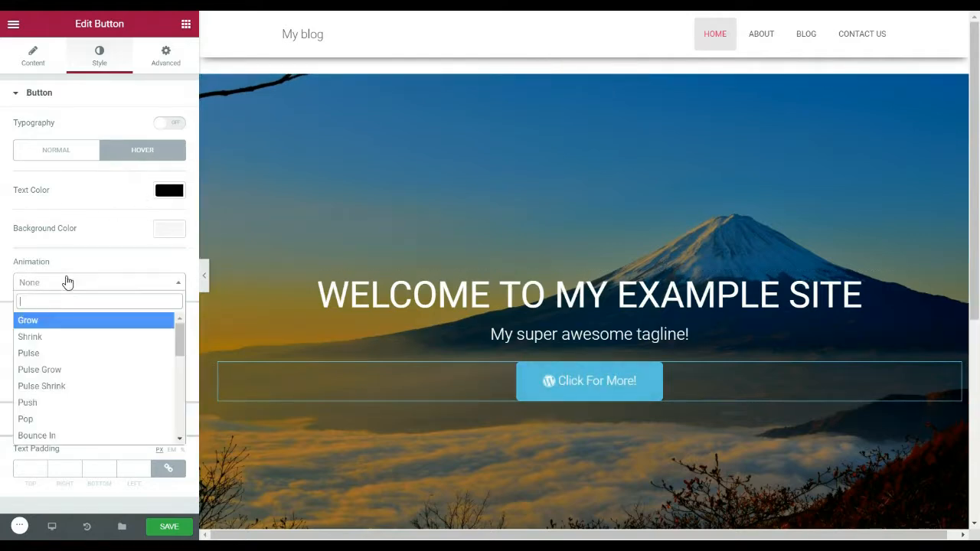
pyautogui.click(44, 404)
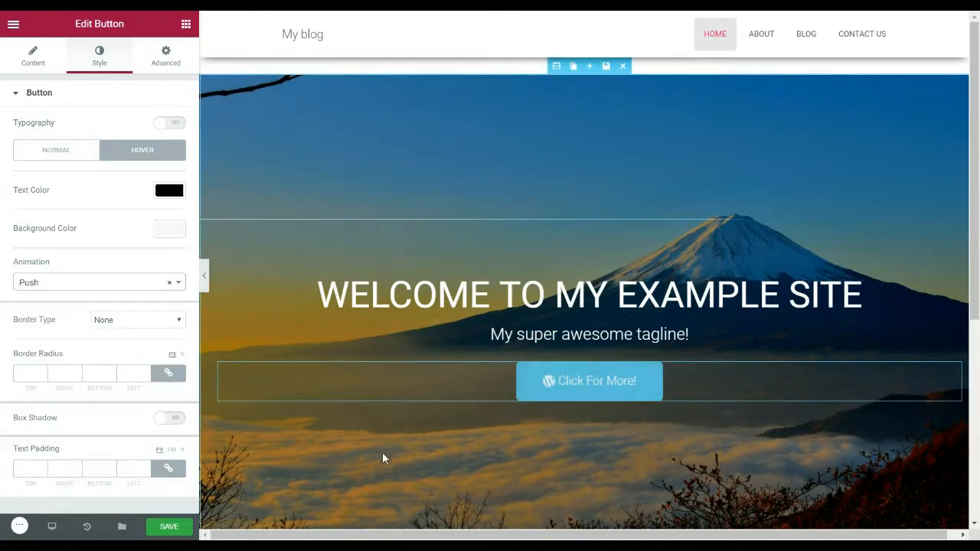
pyautogui.click(55, 283)
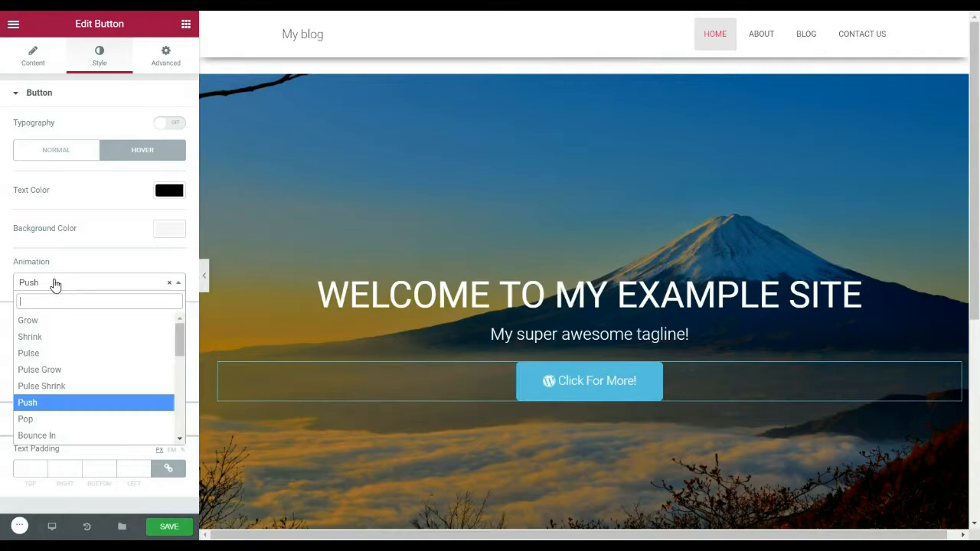
pyautogui.scroll(-5, 31, 352)
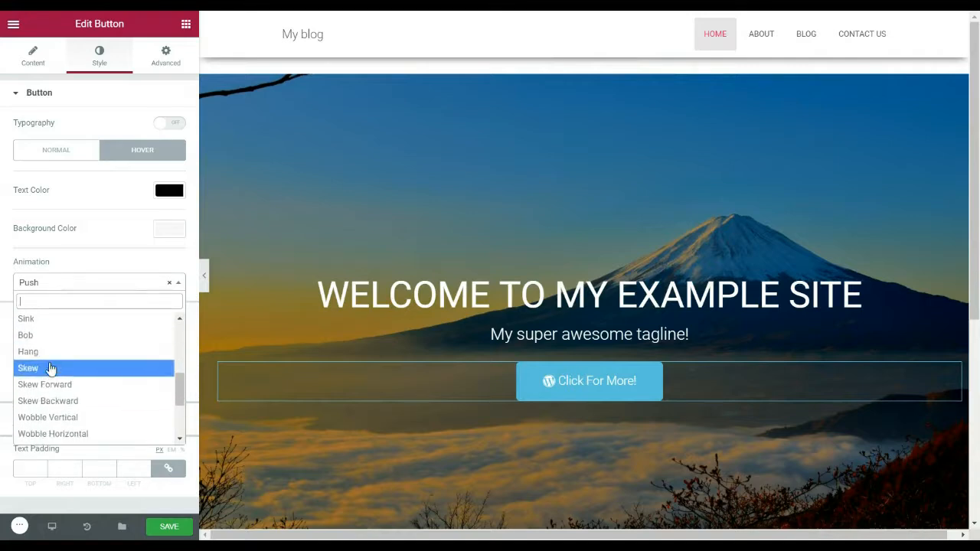
pyautogui.click(84, 287)
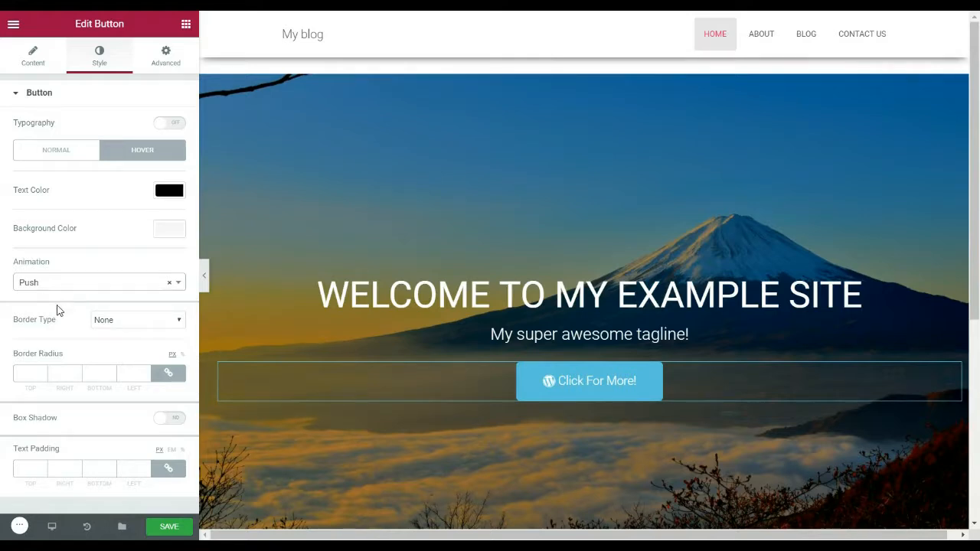
# Add a new section with two equal columns below the hero section
pyautogui.click(153, 64)
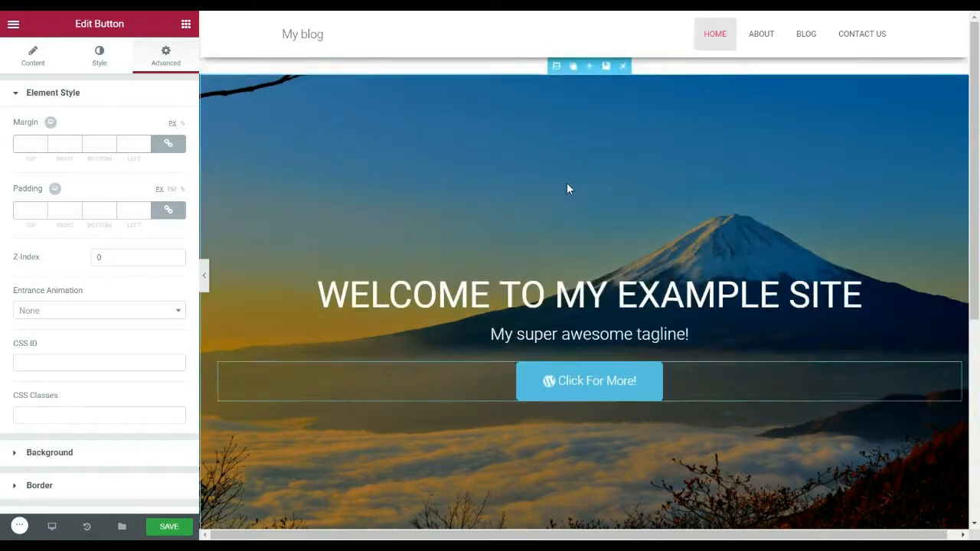
pyautogui.scroll(-3, 460, 267)
pyautogui.scroll(3, 370, 204)
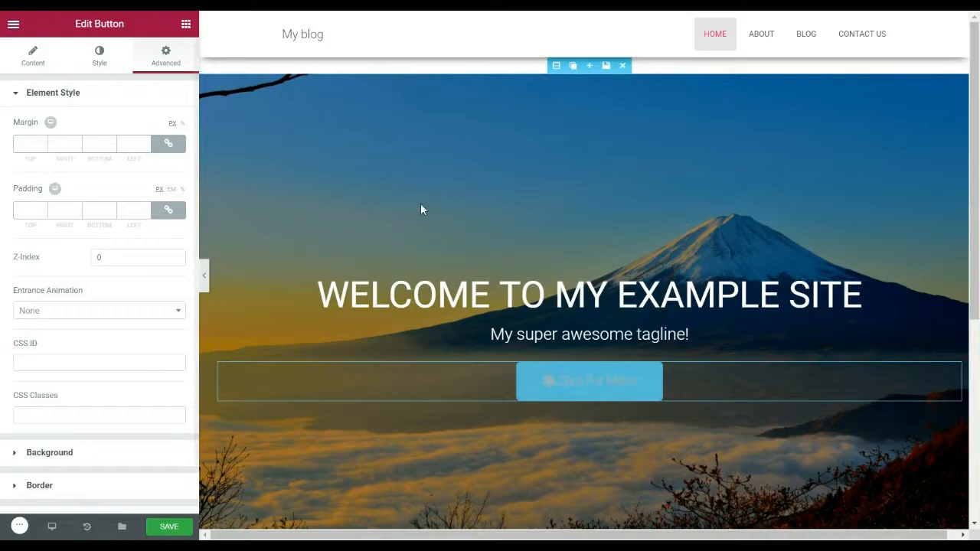
pyautogui.scroll(-2, 420, 204)
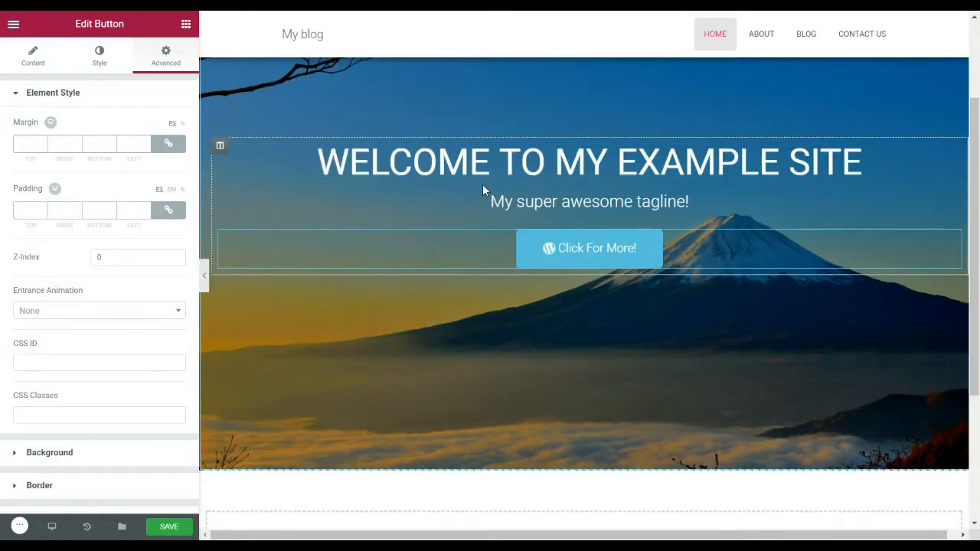
pyautogui.scroll(-3, 543, 191)
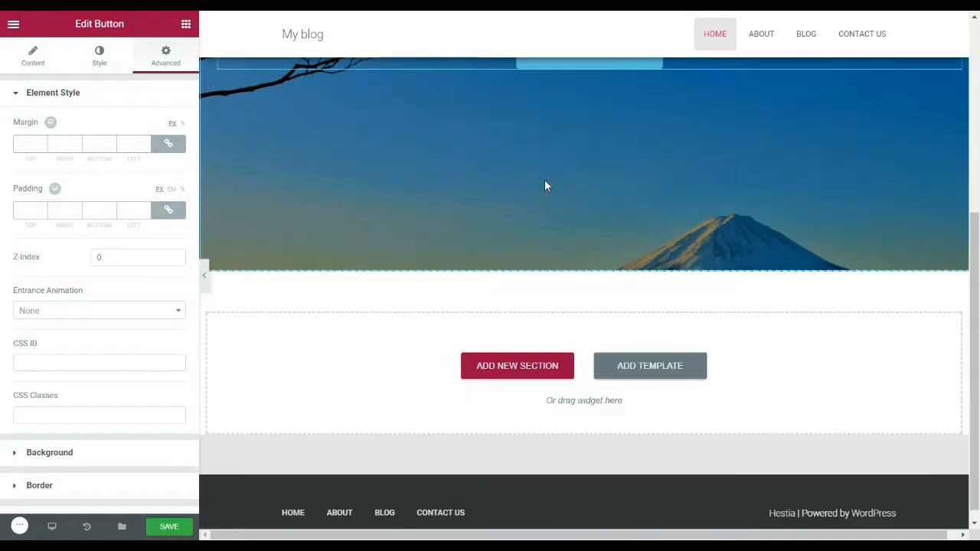
pyautogui.click(508, 357)
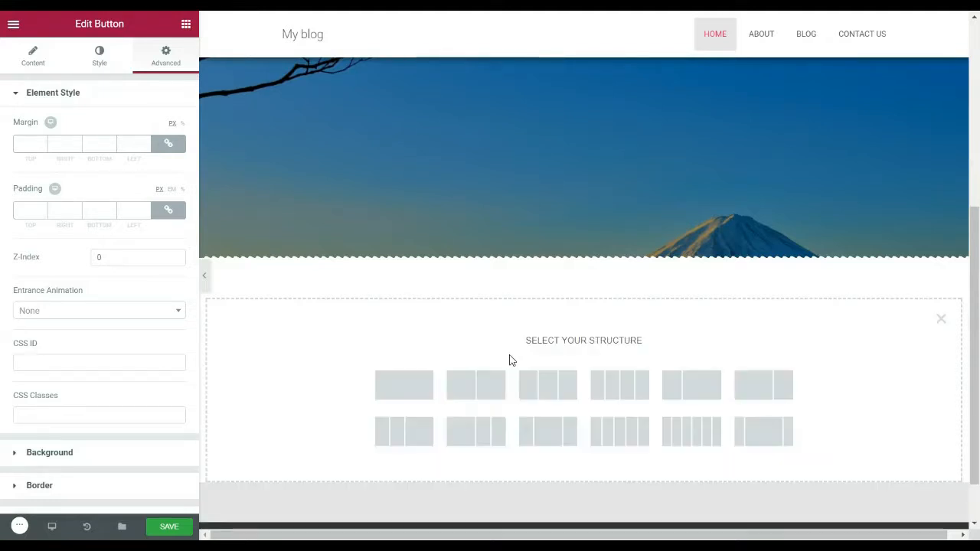
pyautogui.click(465, 401)
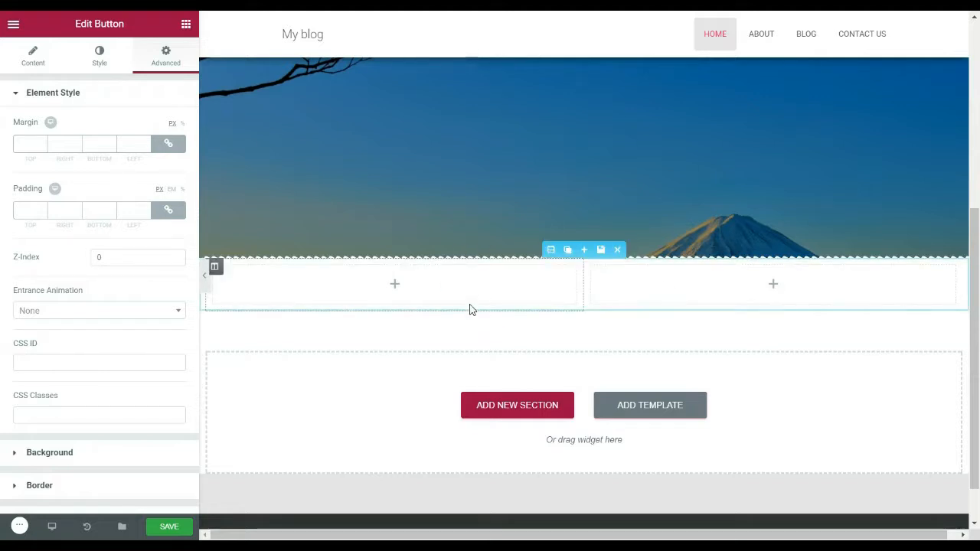
# Unlink the new two-column section's padding values and set its top and bottom padding to 40 px
pyautogui.click(551, 252)
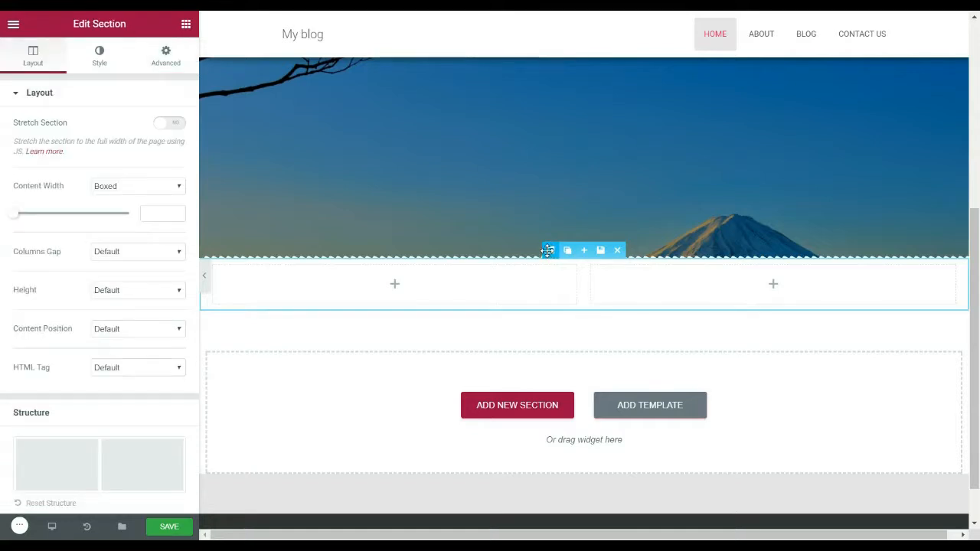
pyautogui.click(161, 55)
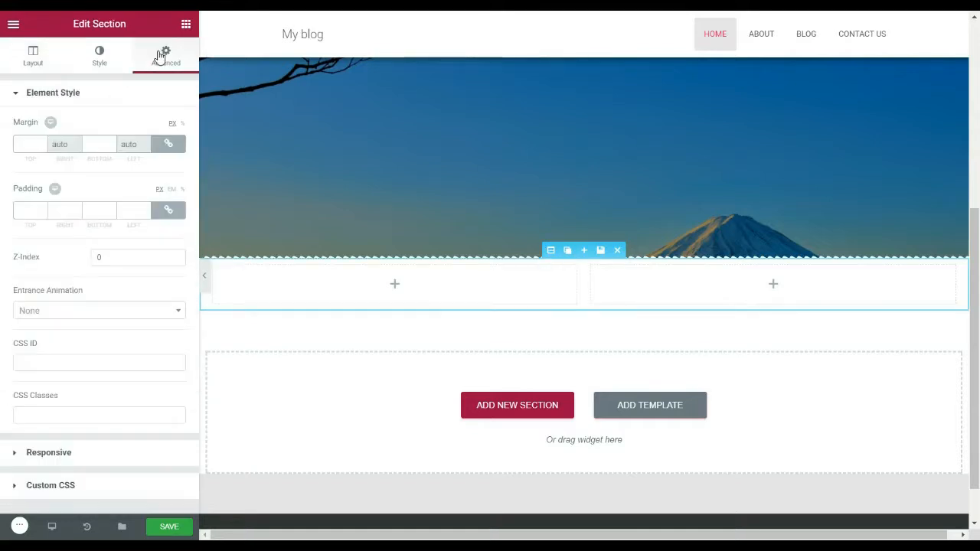
pyautogui.click(169, 210)
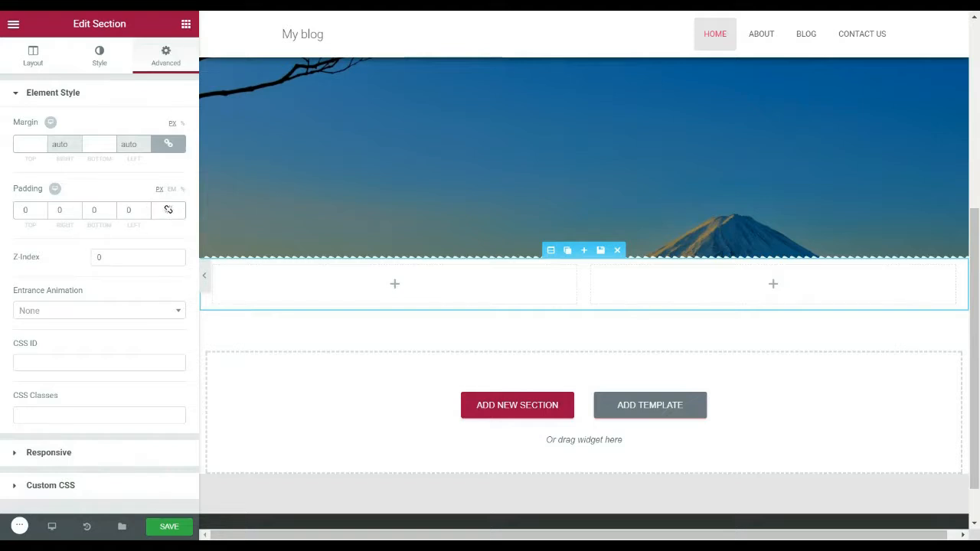
pyautogui.doubleClick(26, 210)
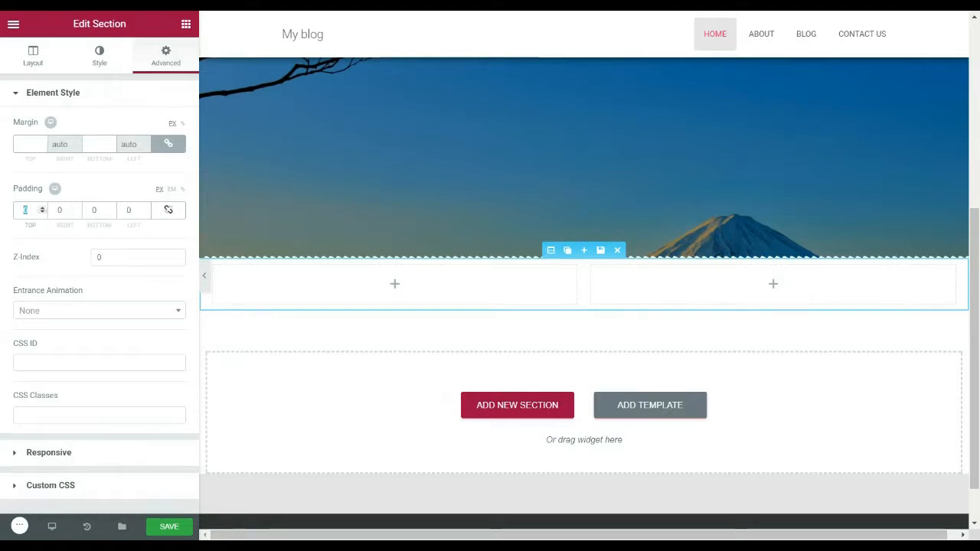
pyautogui.write('40')
pyautogui.doubleClick(93, 210)
pyautogui.write('40')
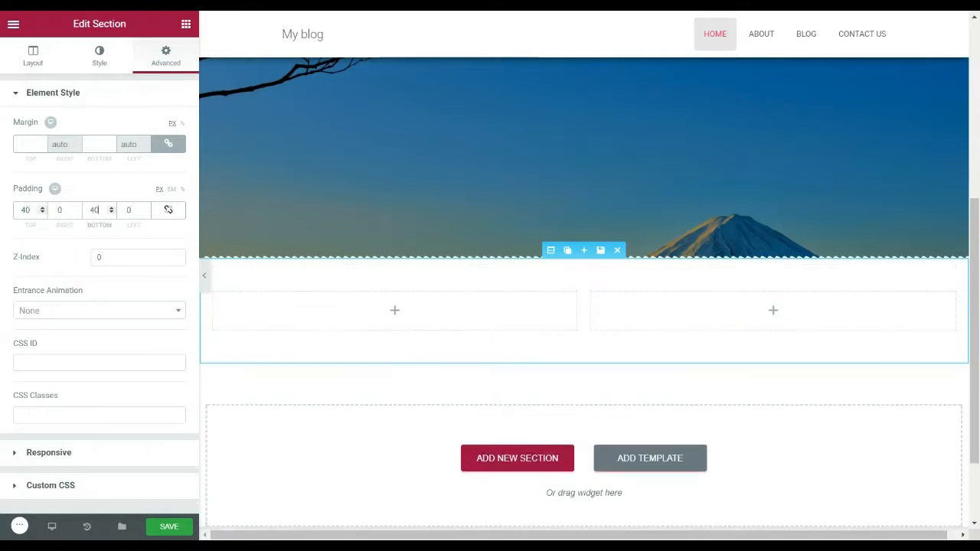
# Add a Text Editor widget to the left column of the two-column section
pyautogui.click(36, 63)
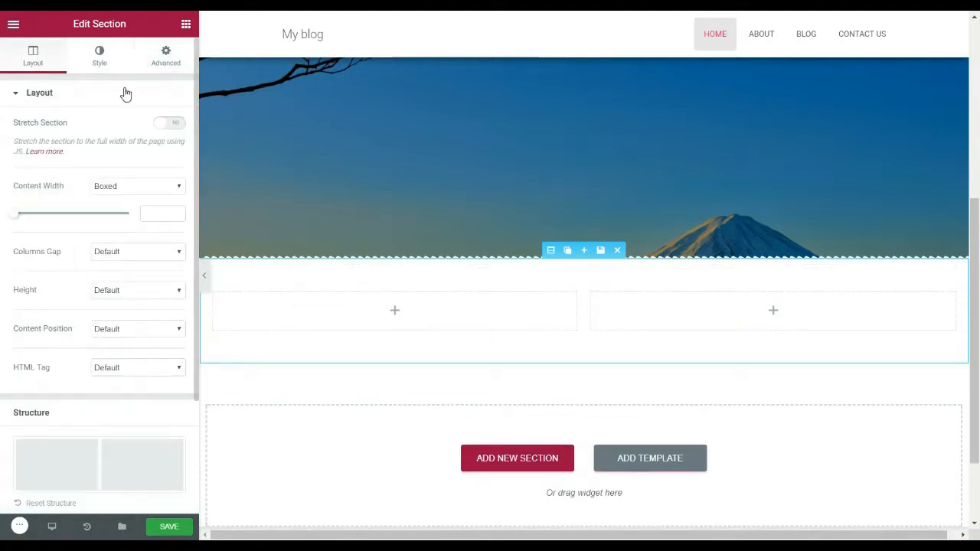
pyautogui.click(186, 27)
pyautogui.moveTo(132, 186); pyautogui.dragTo(238, 329)
# Put "I am text block." on its own line and format it as Heading 2
pyautogui.click(93, 242)
pyautogui.press('Return')
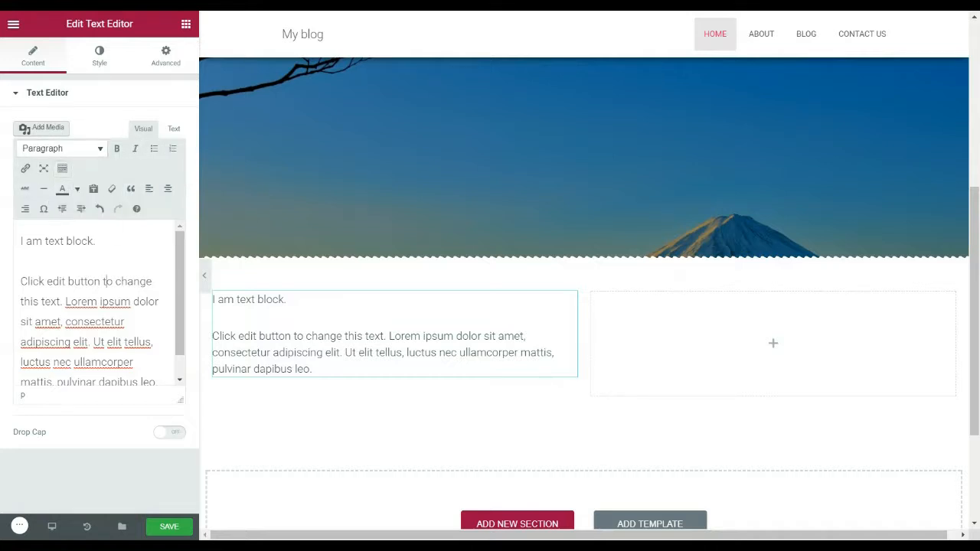
pyautogui.click(87, 150)
pyautogui.click(65, 252)
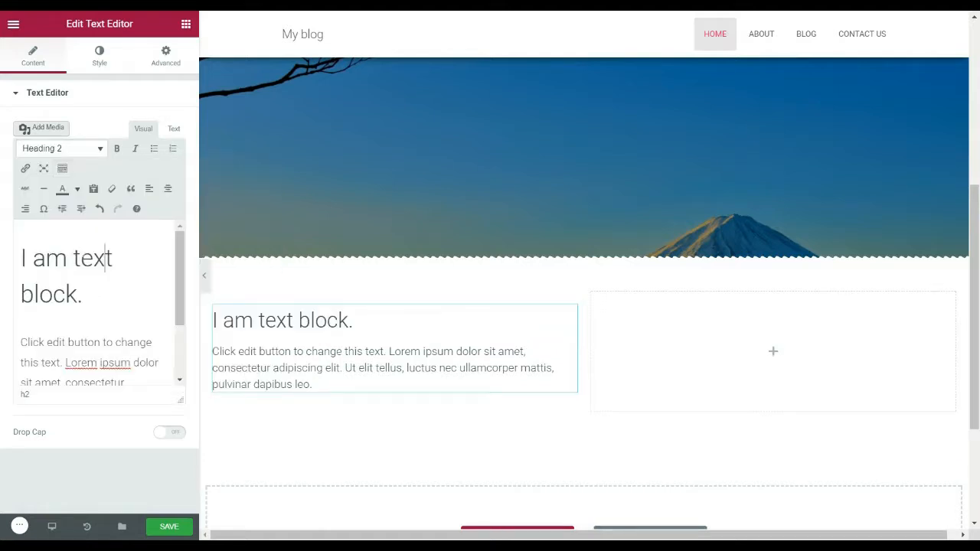
# Copy the placeholder paragraph under the heading and paste it twice below as separate paragraphs
pyautogui.click(104, 363)
pyautogui.scroll(-1, 103, 307)
pyautogui.tripleClick(104, 298)
pyautogui.hotkey('ctrl', 'c')
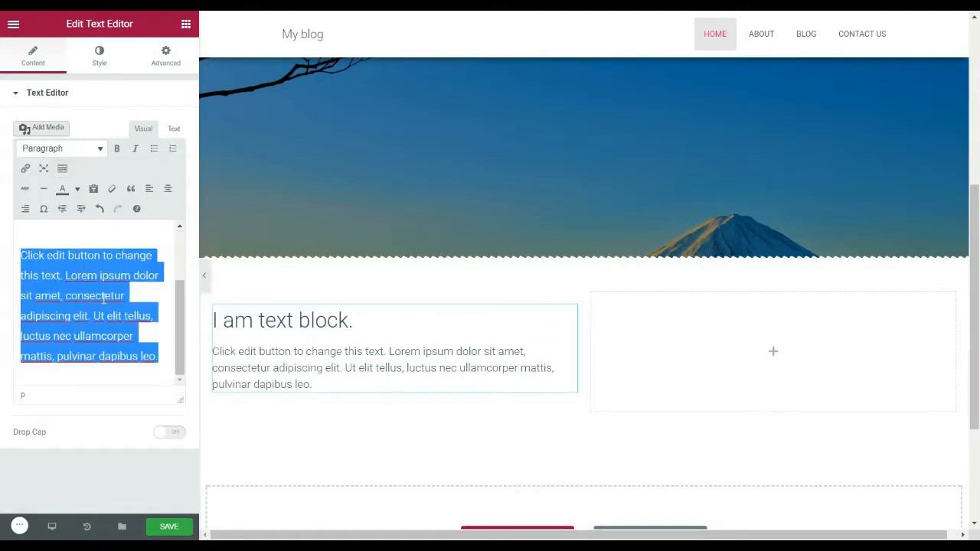
pyautogui.click(162, 358)
pyautogui.press('Return')
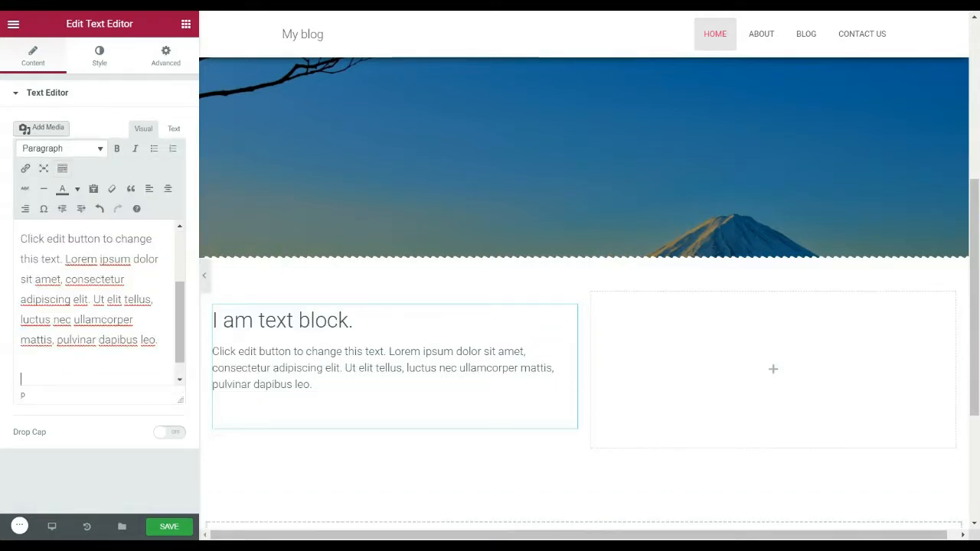
pyautogui.hotkey('ctrl', 'v')
pyautogui.press('Return')
pyautogui.hotkey('ctrl', 'v')
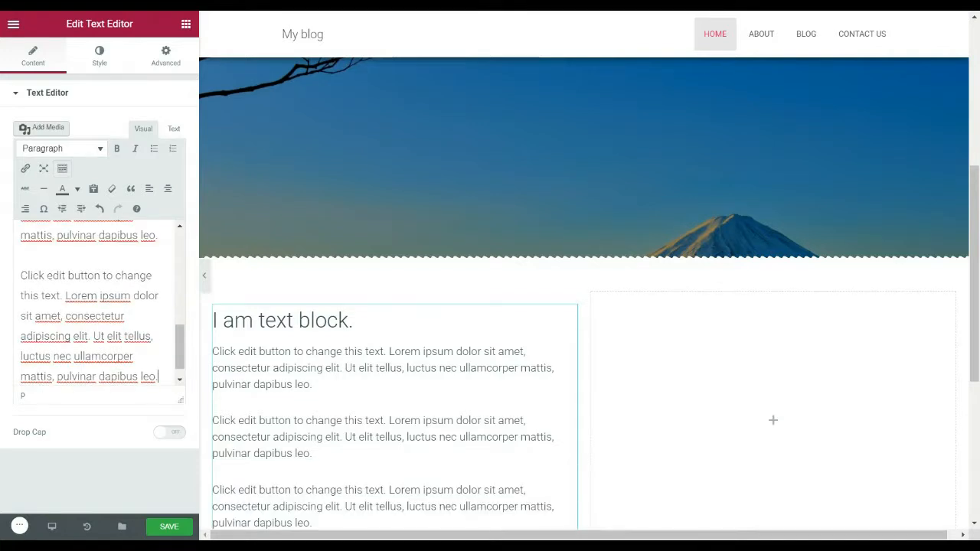
# Try center and right alignment on the text block, and set its alignment to left
pyautogui.click(102, 57)
pyautogui.click(154, 56)
pyautogui.click(100, 59)
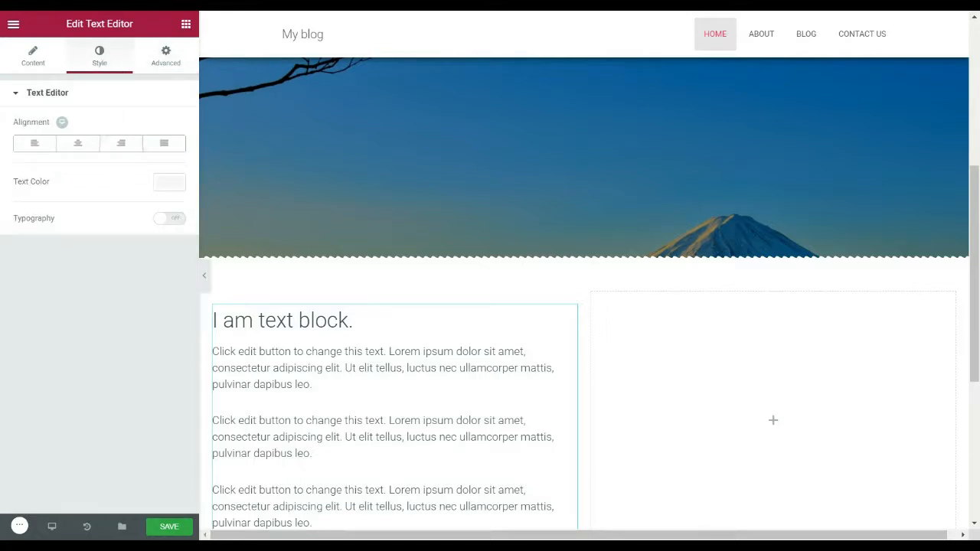
pyautogui.click(78, 143)
pyautogui.click(104, 145)
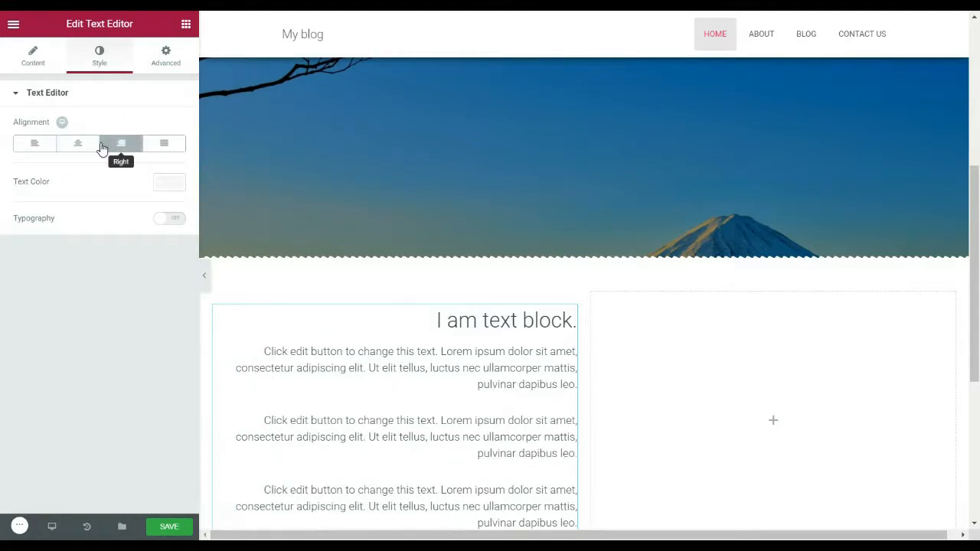
pyautogui.click(33, 145)
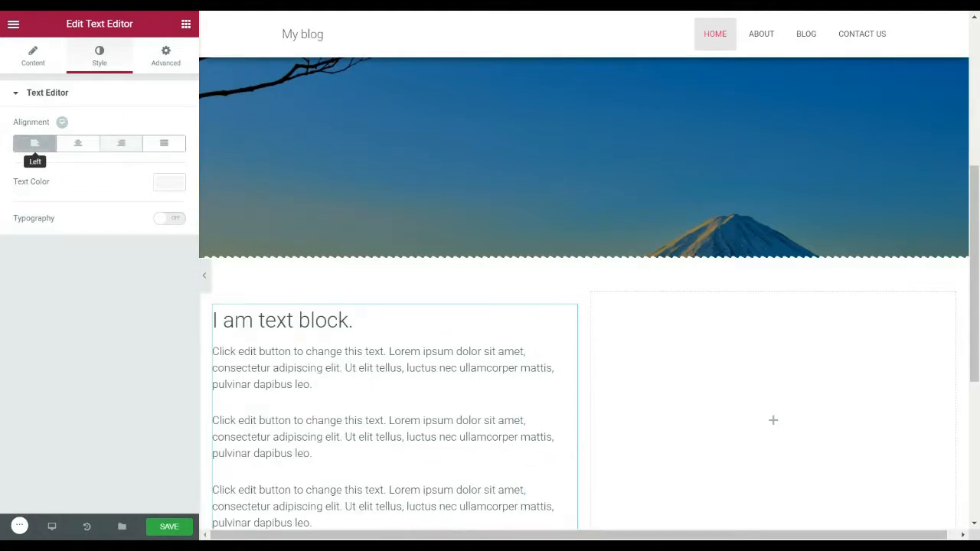
# Add an Image widget to the right column beside the text block
pyautogui.click(186, 26)
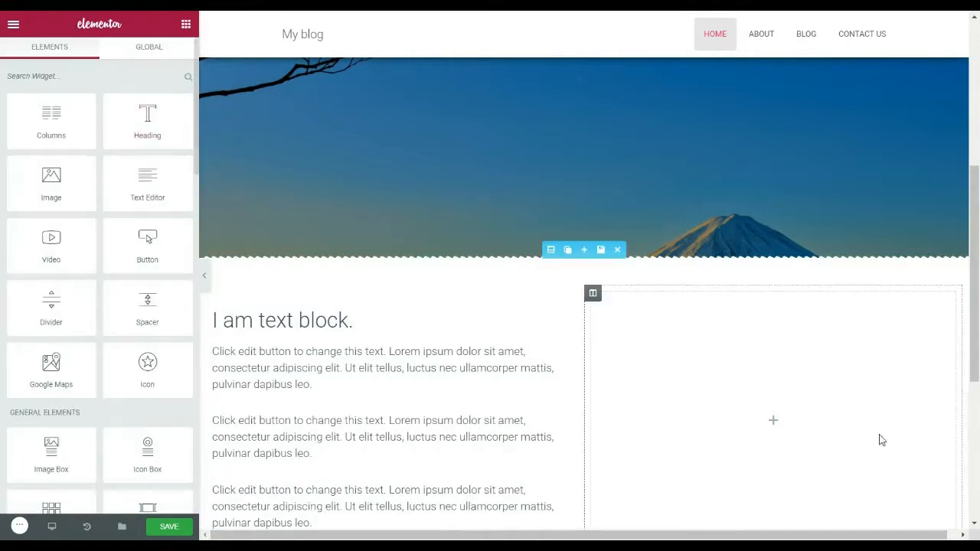
pyautogui.moveTo(52, 179); pyautogui.dragTo(860, 394)
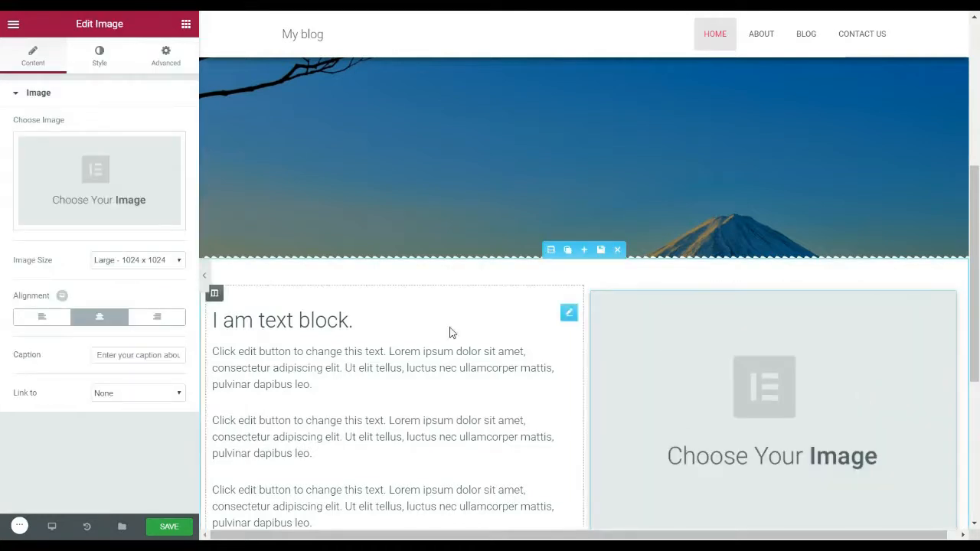
pyautogui.click(92, 178)
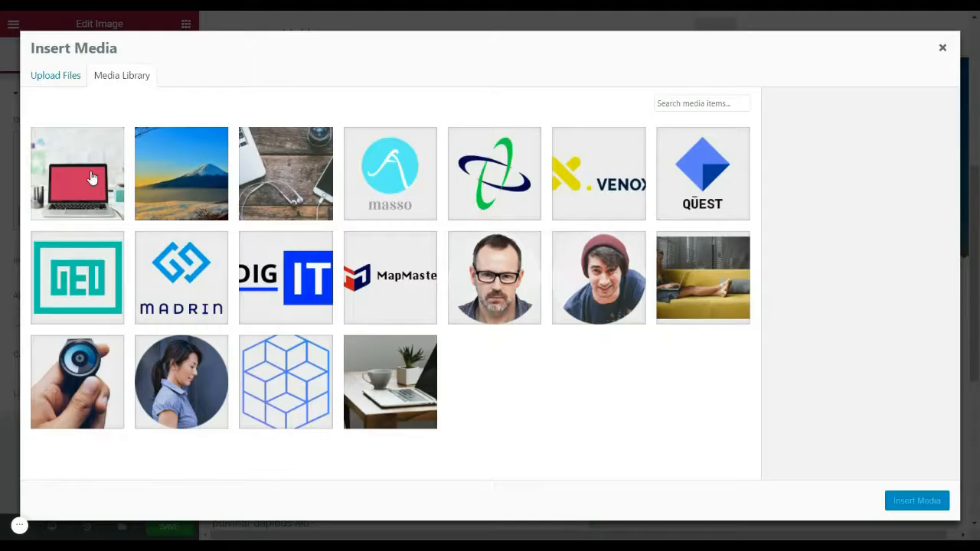
pyautogui.click(942, 49)
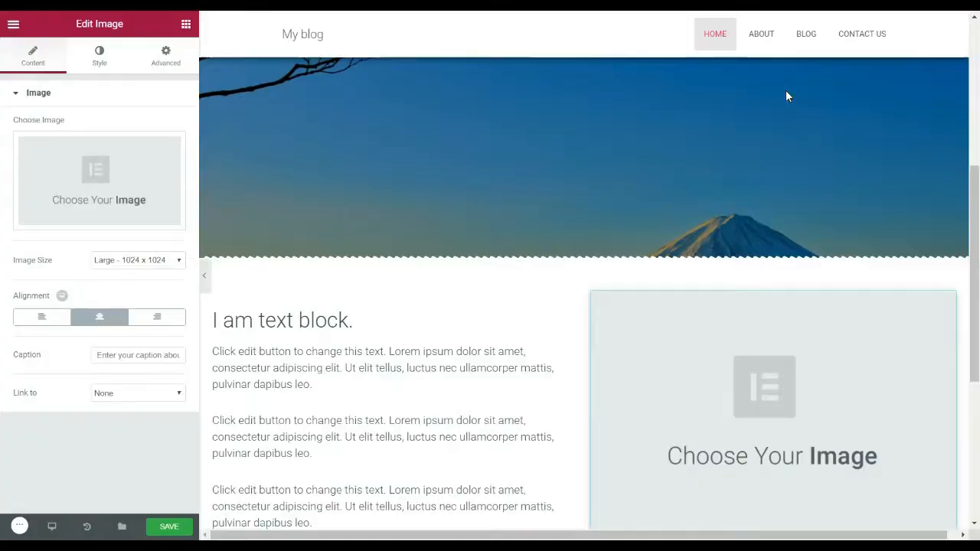
# Insert the laptop photo pexels-photo-597331.jpeg from the media library into the Image widget
pyautogui.click(111, 182)
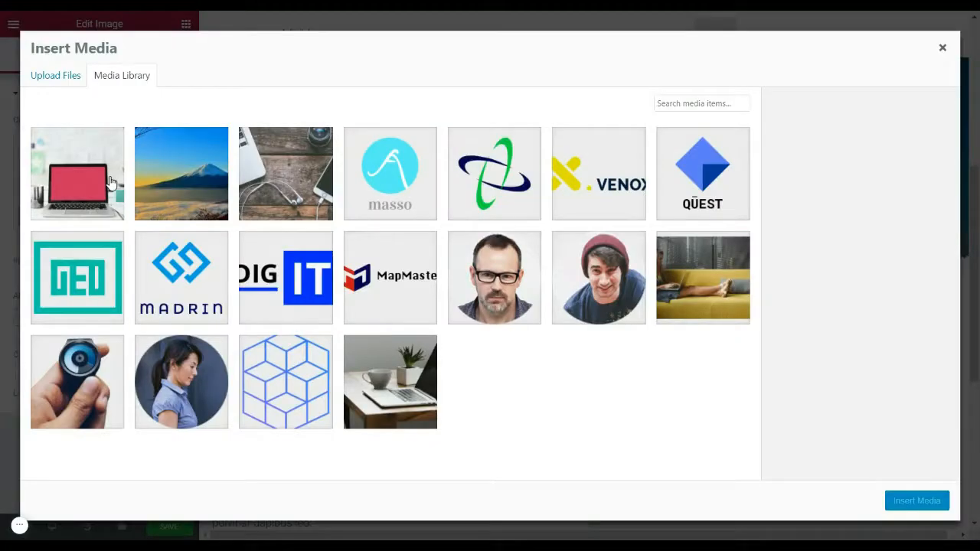
pyautogui.click(64, 193)
pyautogui.click(887, 365)
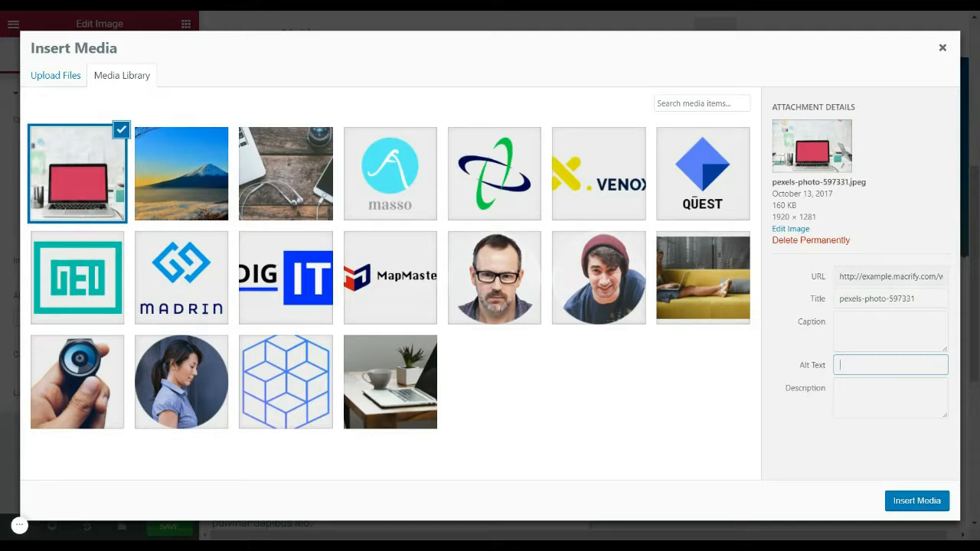
pyautogui.click(917, 500)
pyautogui.scroll(-4, 601, 269)
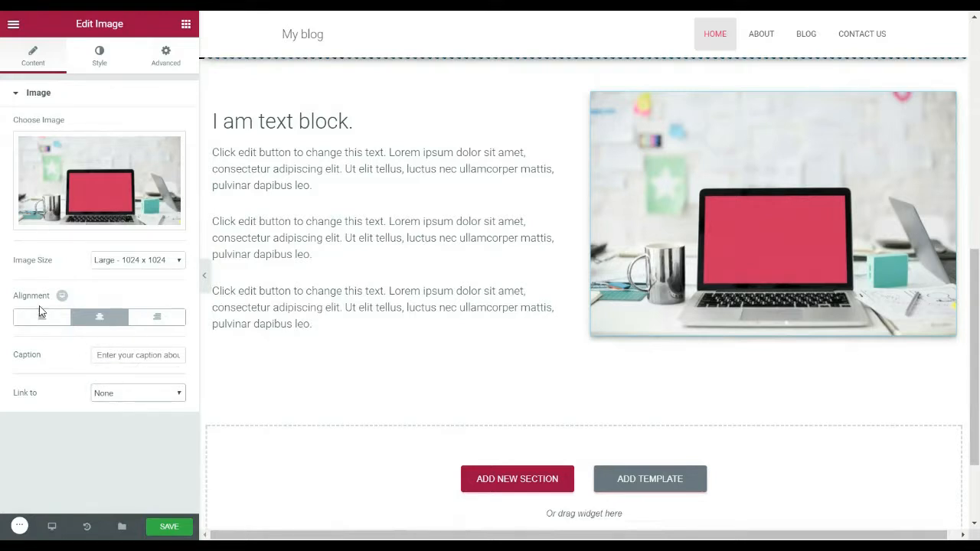
# Try the Rotate In Up Left entrance animation on the laptop image
pyautogui.click(161, 72)
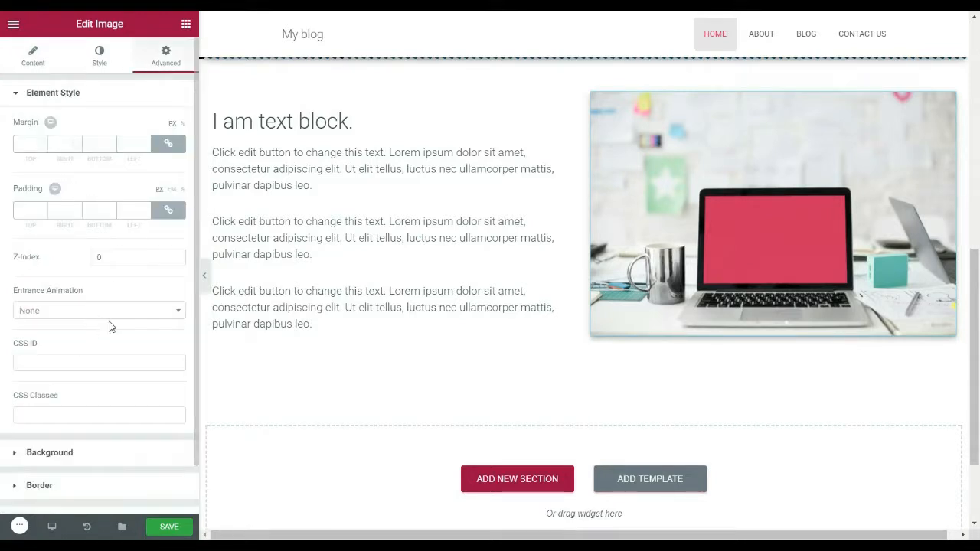
pyautogui.scroll(4, 268, 253)
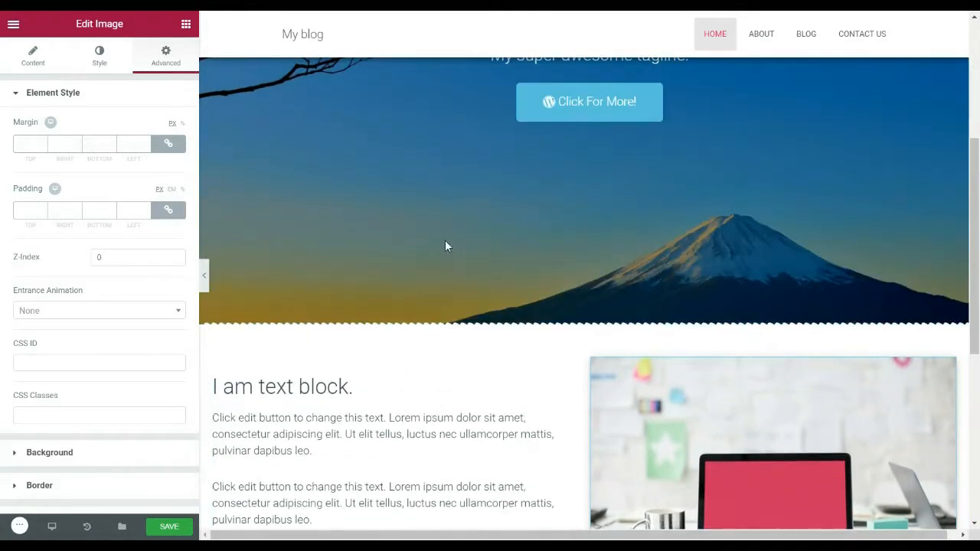
pyautogui.scroll(-1, 447, 245)
pyautogui.click(34, 314)
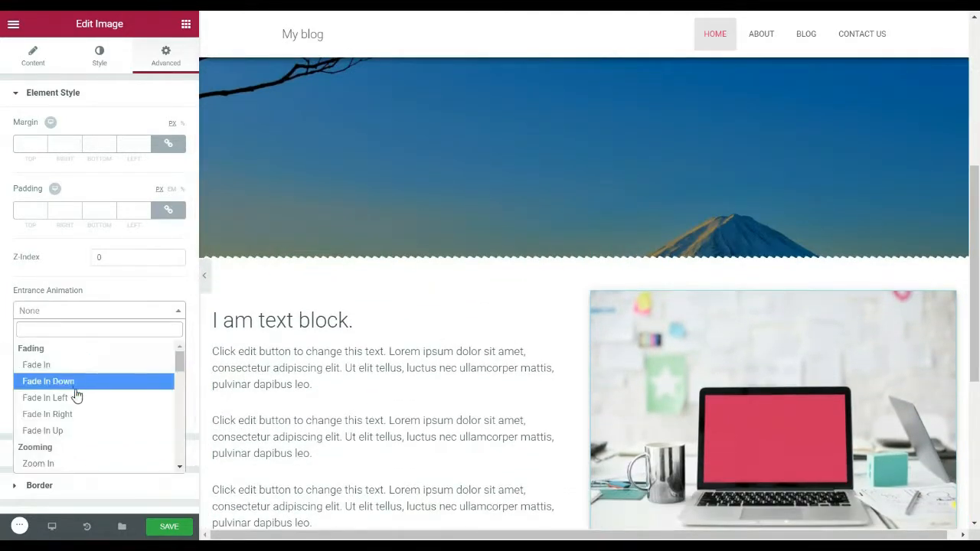
pyautogui.scroll(-5, 76, 402)
pyautogui.scroll(-6, 76, 410)
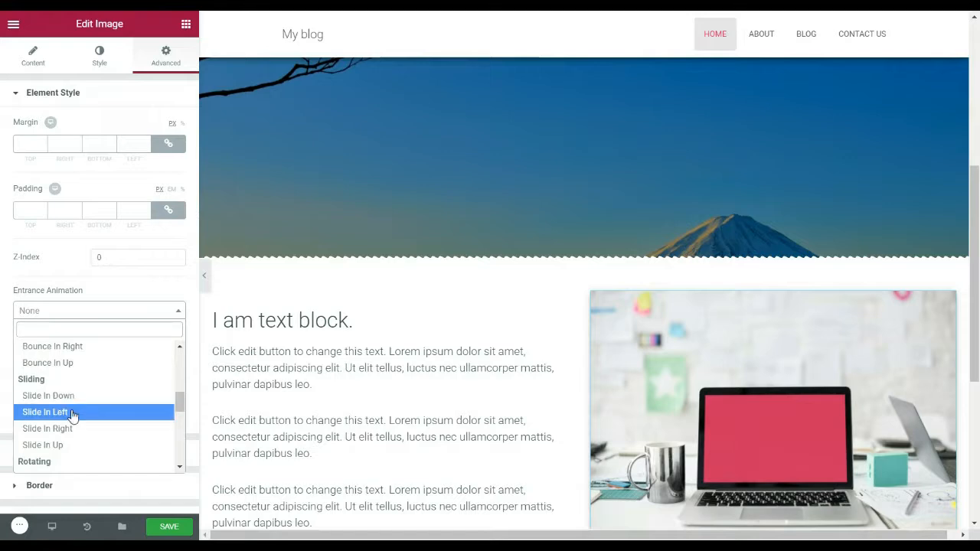
pyautogui.click(86, 394)
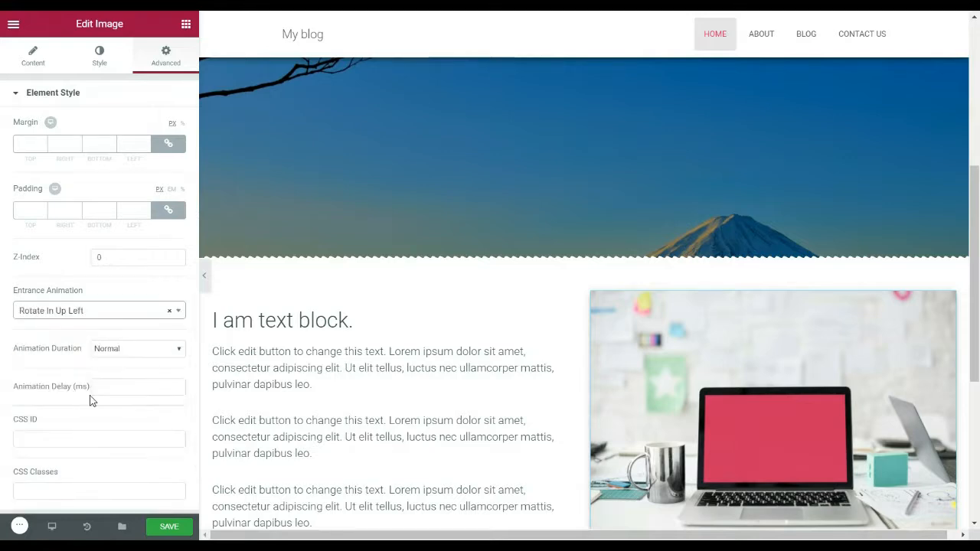
pyautogui.scroll(-2, 306, 264)
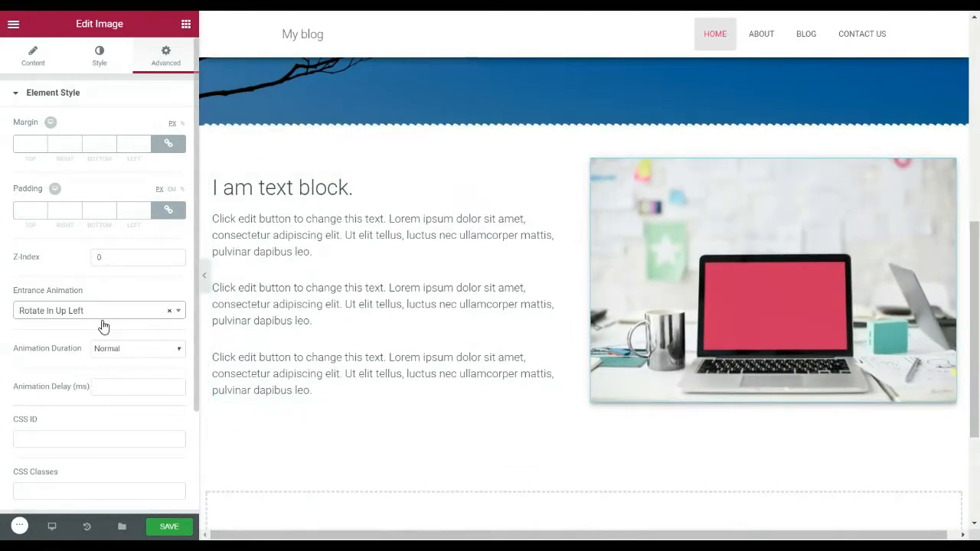
pyautogui.scroll(5, 377, 320)
pyautogui.scroll(-5, 377, 319)
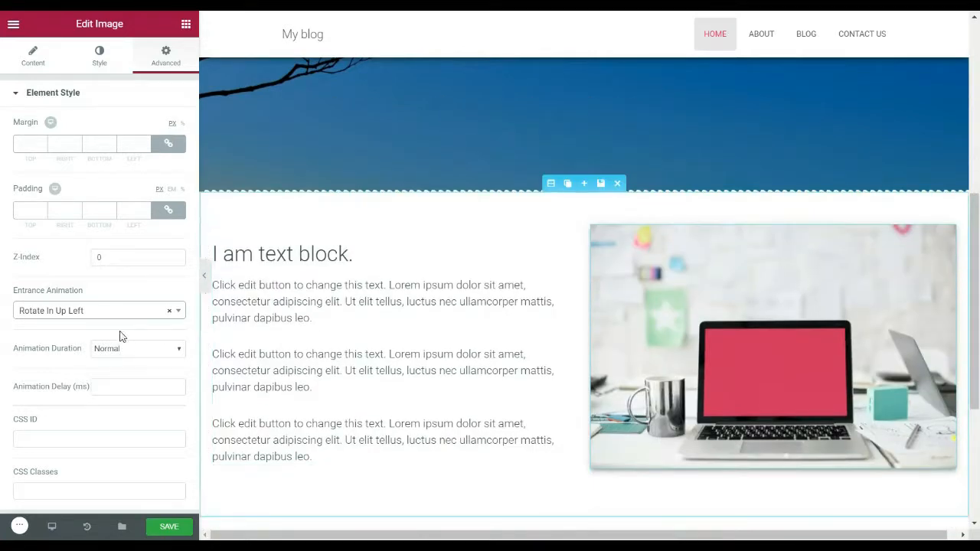
# Try the Roll In entrance animation on the laptop image, and set its entrance animation to Light Speed In
pyautogui.click(119, 313)
pyautogui.scroll(-3, 81, 409)
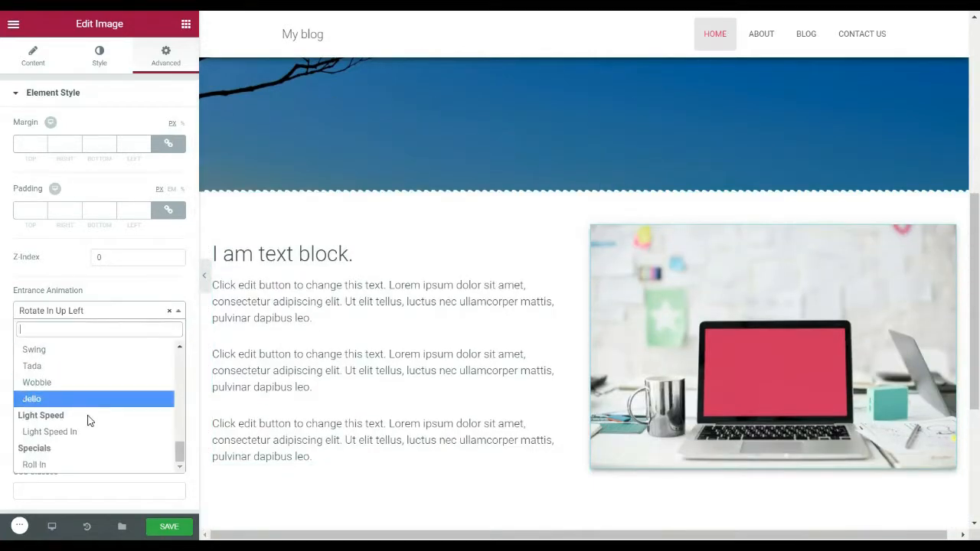
pyautogui.click(67, 463)
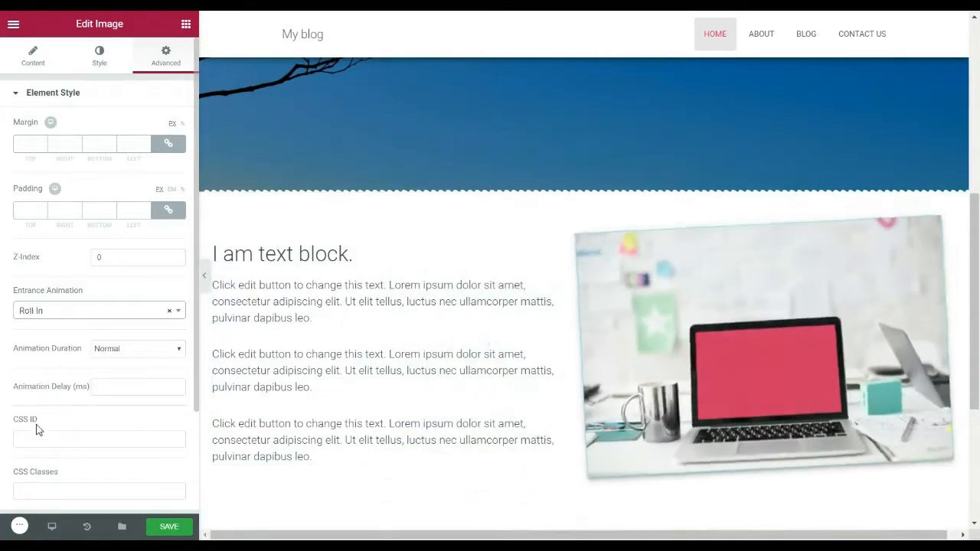
pyautogui.click(69, 312)
pyautogui.click(61, 431)
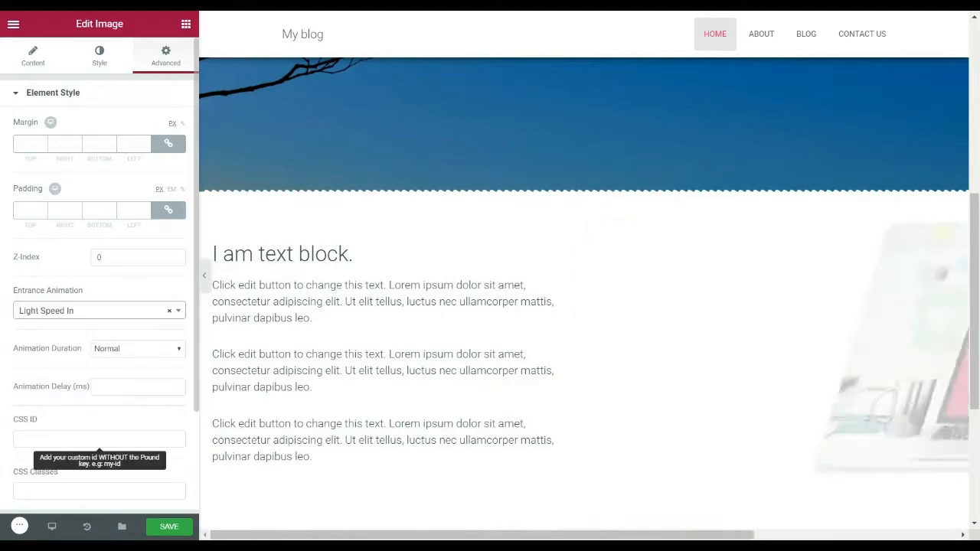
pyautogui.scroll(-2, 92, 396)
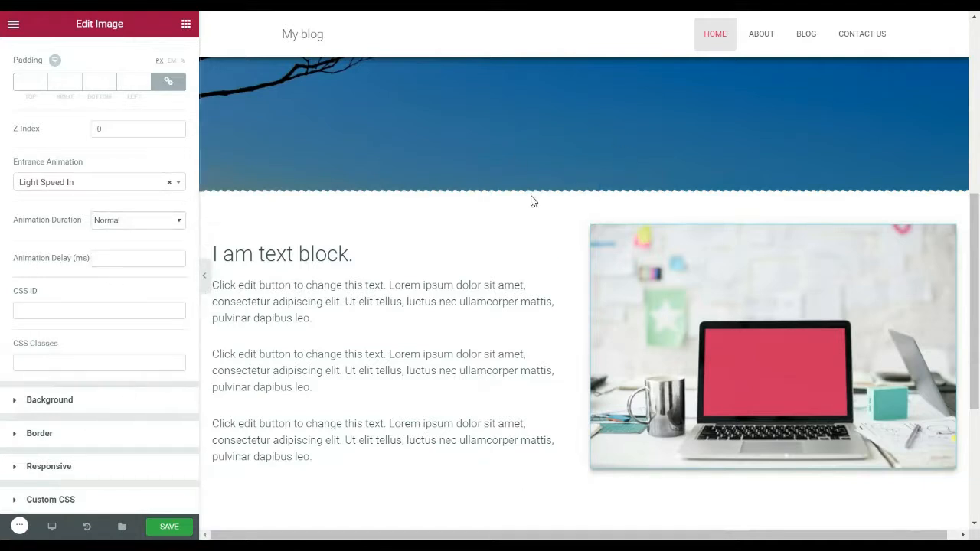
# Add a new section with three equal columns below the text and image section
pyautogui.scroll(-5, 440, 352)
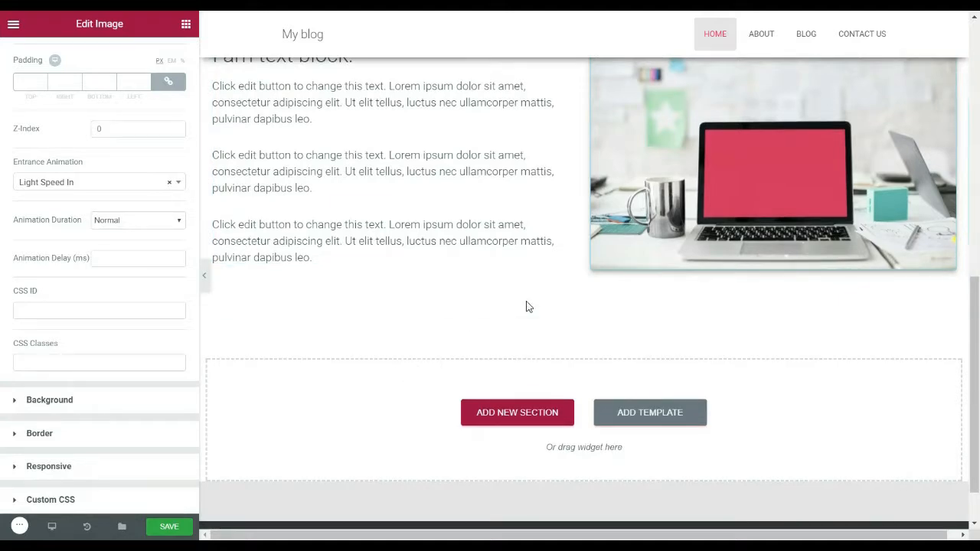
pyautogui.scroll(-1, 490, 245)
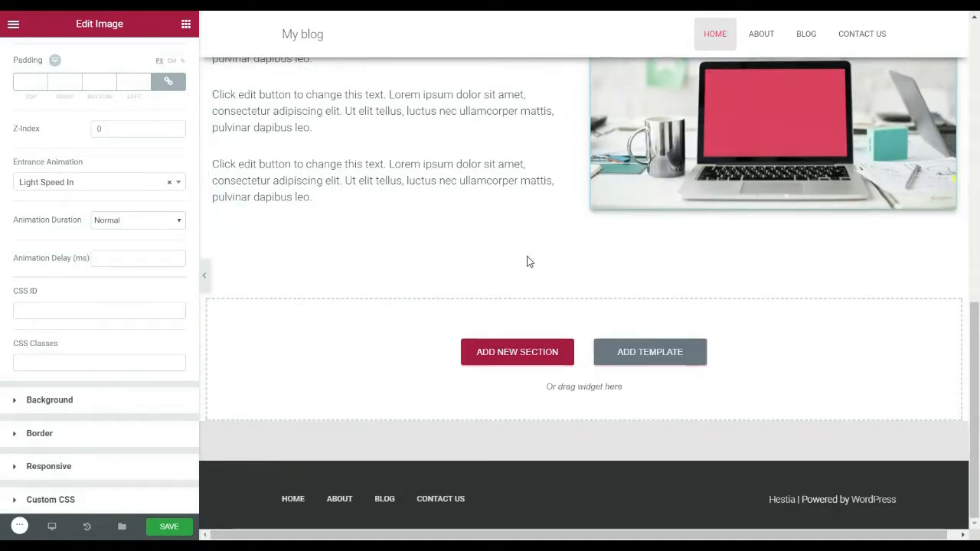
pyautogui.scroll(10, 368, 253)
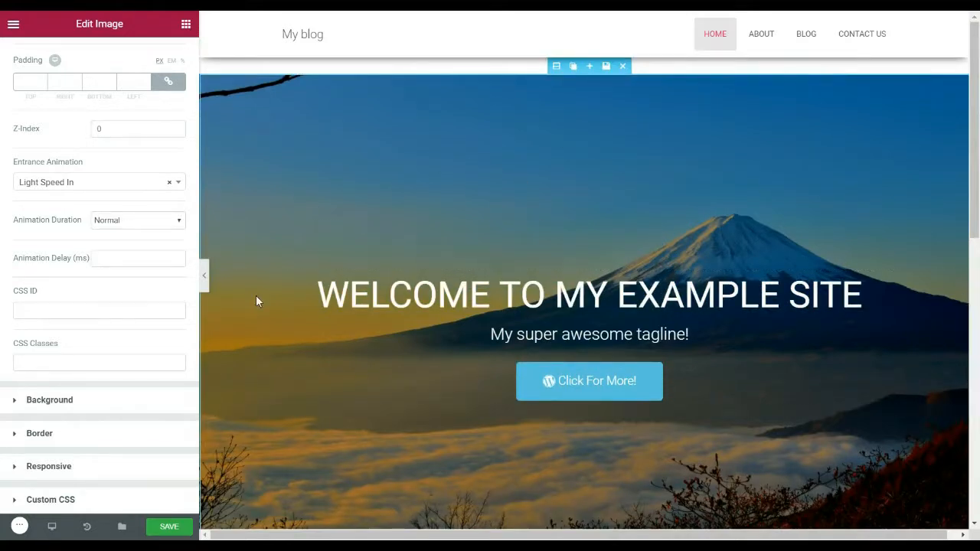
pyautogui.scroll(-4, 580, 197)
pyautogui.scroll(-3, 580, 196)
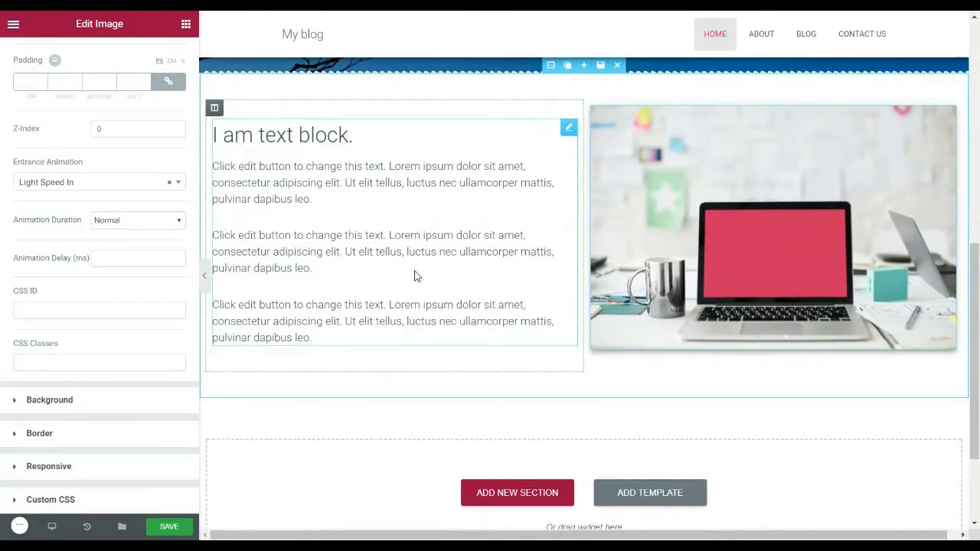
pyautogui.scroll(-2, 545, 372)
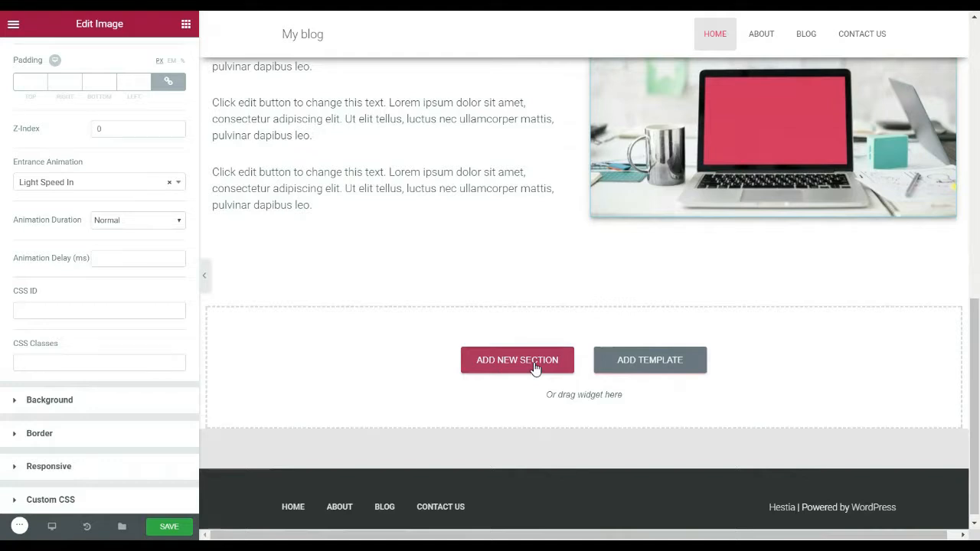
pyautogui.click(535, 368)
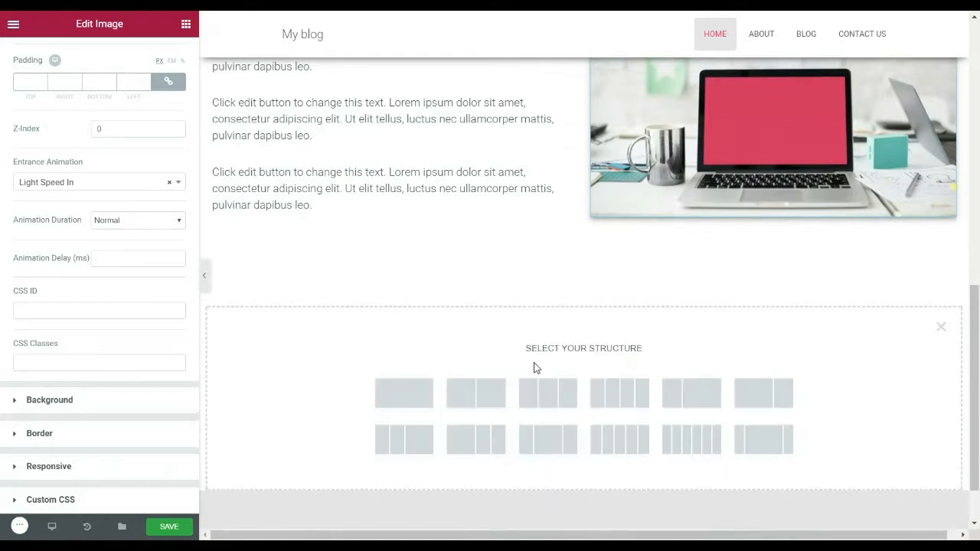
pyautogui.click(548, 402)
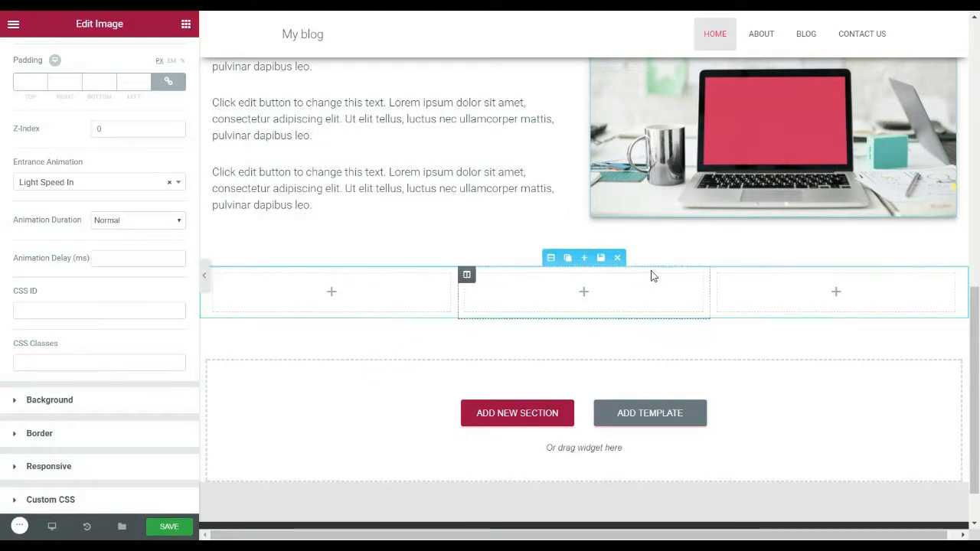
# Unlink the three-column section's padding values and set its top and bottom padding to 40 px
pyautogui.click(551, 258)
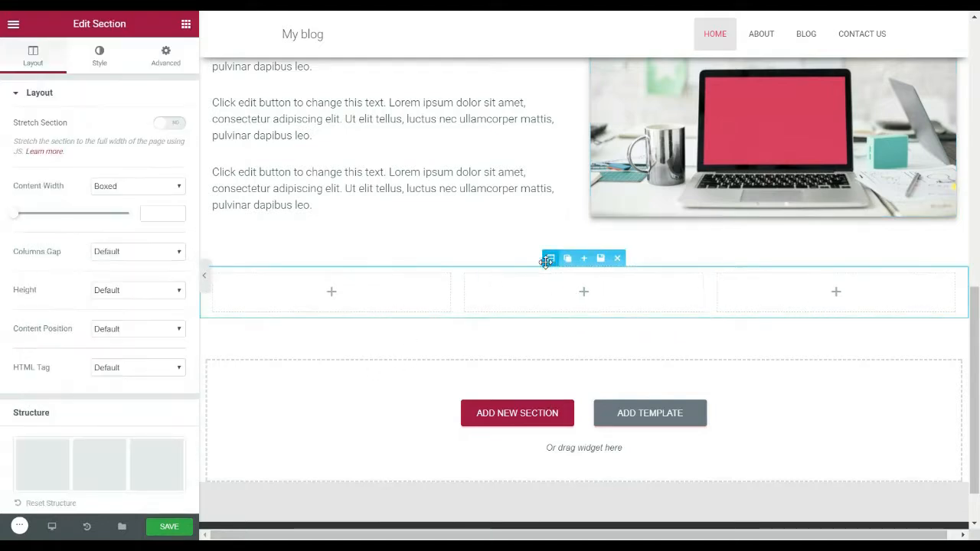
pyautogui.click(162, 55)
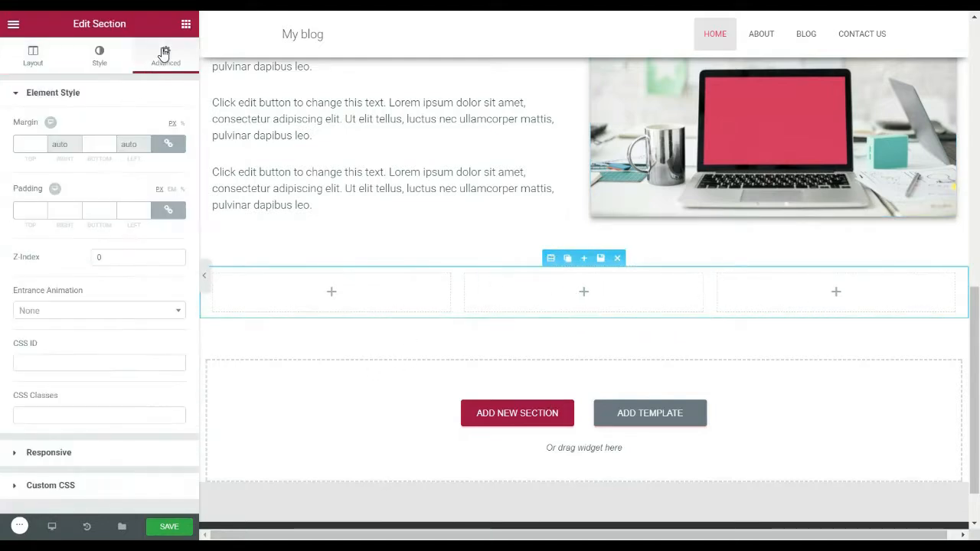
pyautogui.click(168, 210)
pyautogui.write('40')
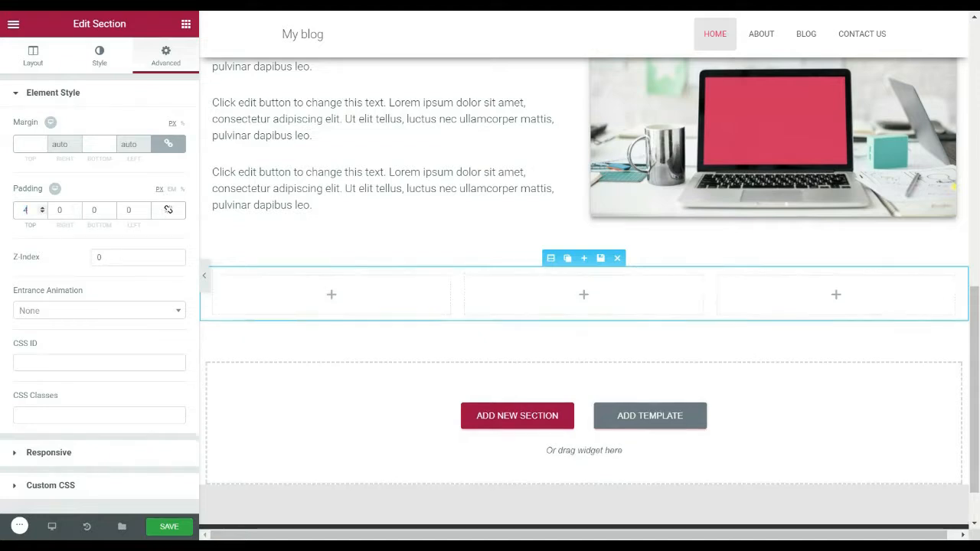
pyautogui.click(93, 210)
pyautogui.write('40')
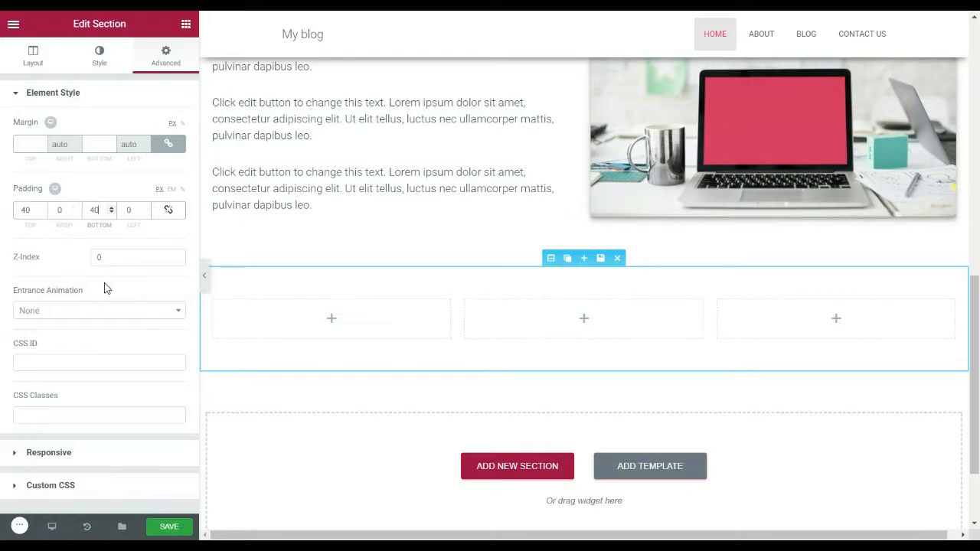
# Add an Icon Box widget to the first column of the three-column section
pyautogui.click(185, 25)
pyautogui.scroll(-3, 96, 187)
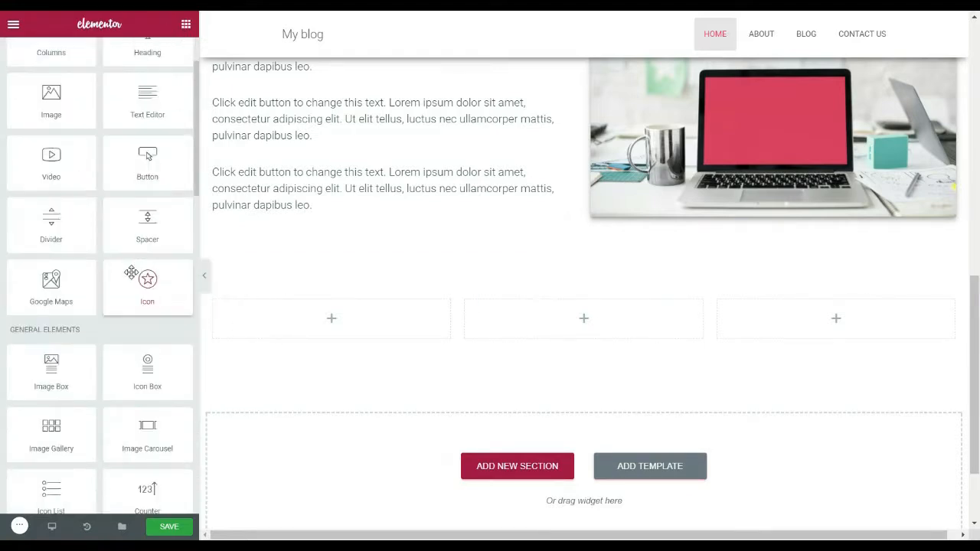
pyautogui.scroll(-2, 133, 283)
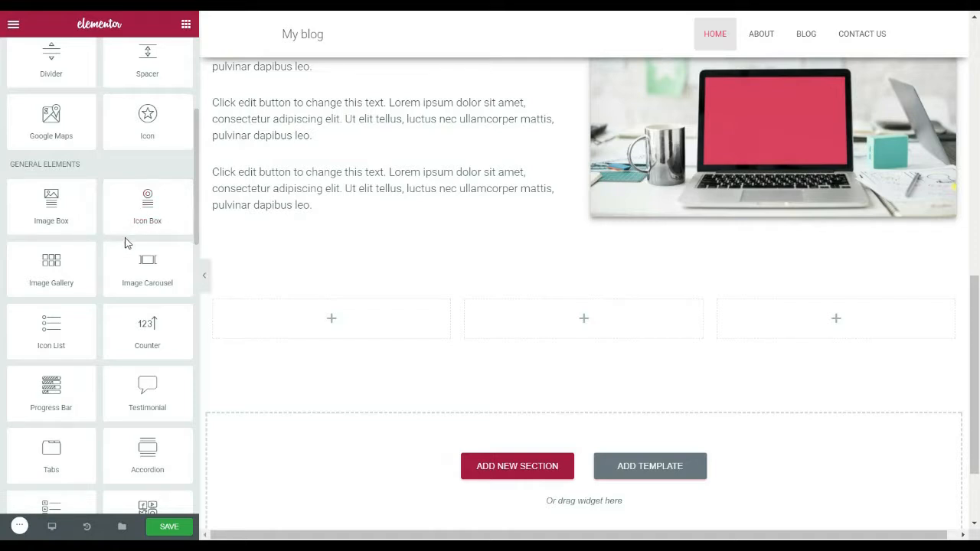
pyautogui.moveTo(148, 201); pyautogui.dragTo(318, 314)
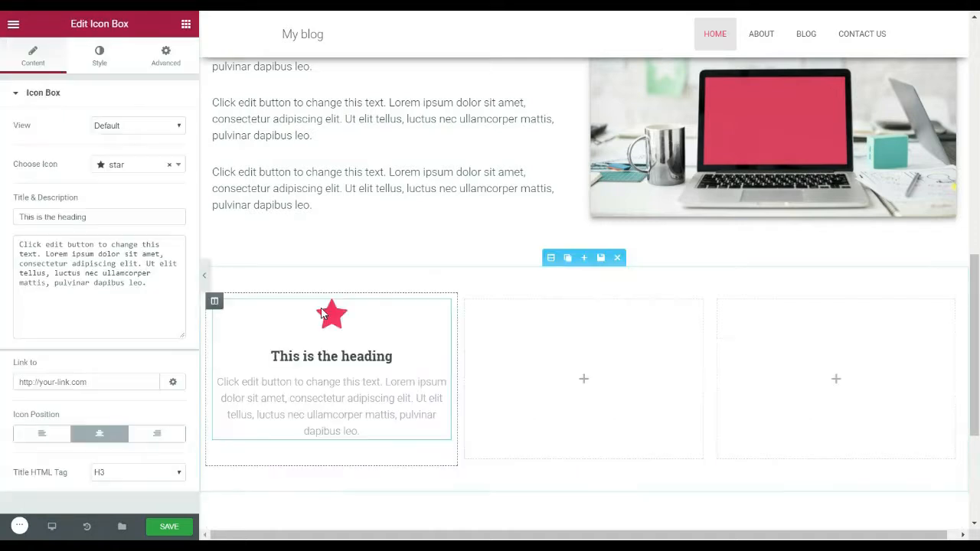
# Duplicate the Icon Box twice within the first column
pyautogui.click(187, 24)
pyautogui.scroll(-3, 153, 230)
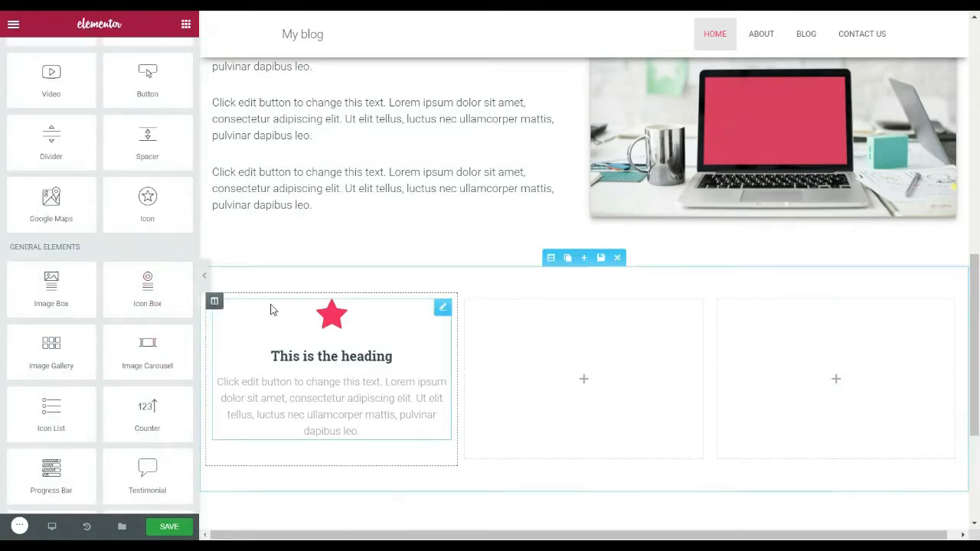
pyautogui.moveTo(440, 304)
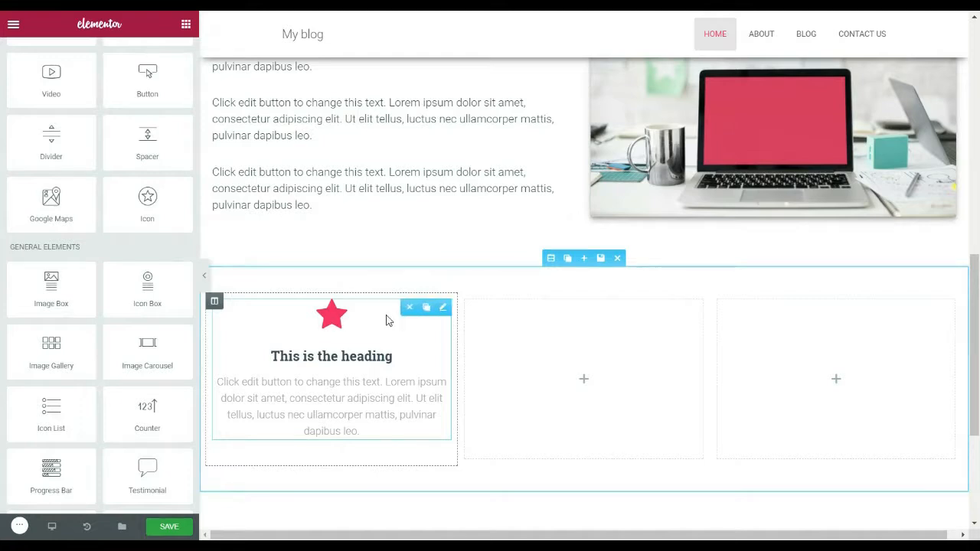
pyautogui.click(426, 308)
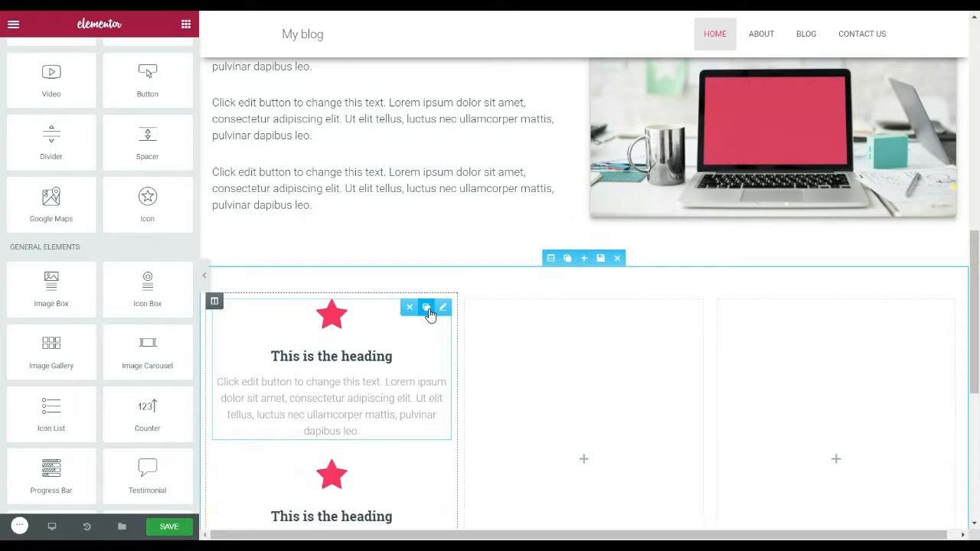
# Move one Icon Box to the middle column and another to the third column, leaving one per column
pyautogui.scroll(-2, 337, 253)
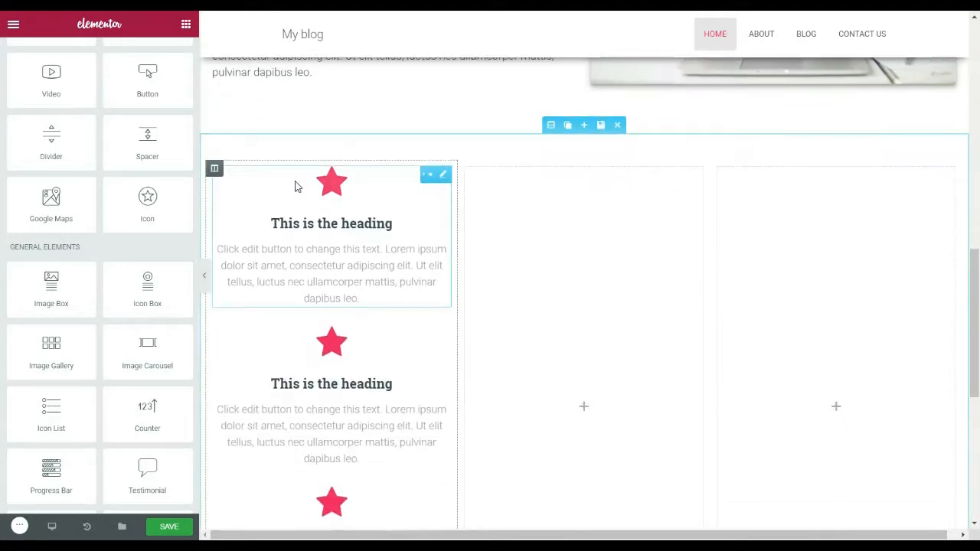
pyautogui.moveTo(303, 262); pyautogui.dragTo(551, 238)
pyautogui.moveTo(331, 368); pyautogui.dragTo(766, 229)
pyautogui.scroll(3, 584, 252)
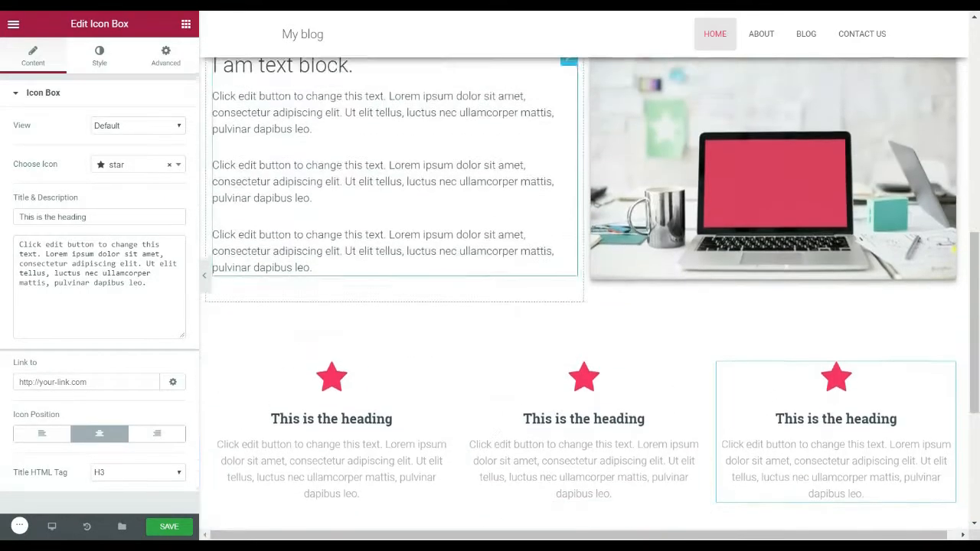
# Change the icon of the third column's Icon Box to anchor
pyautogui.scroll(-2, 437, 160)
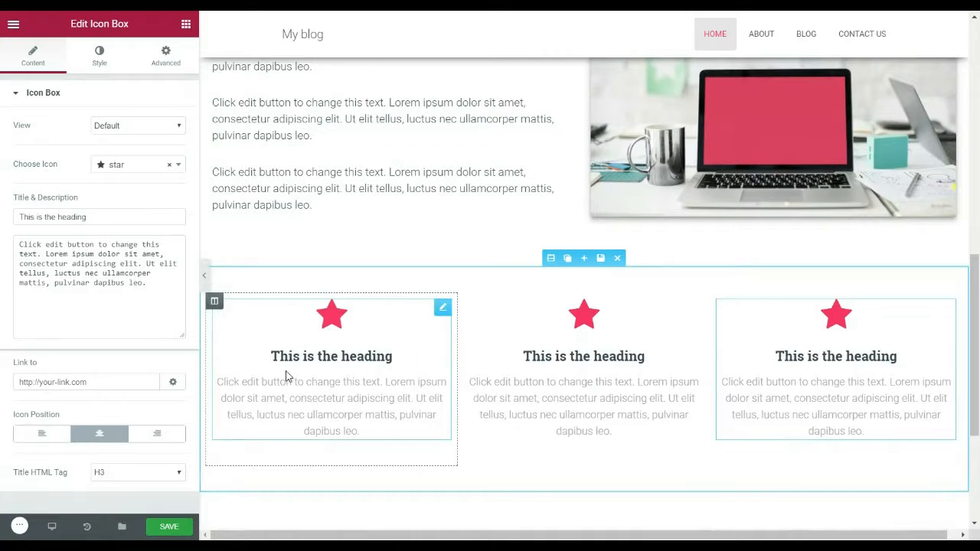
pyautogui.click(130, 174)
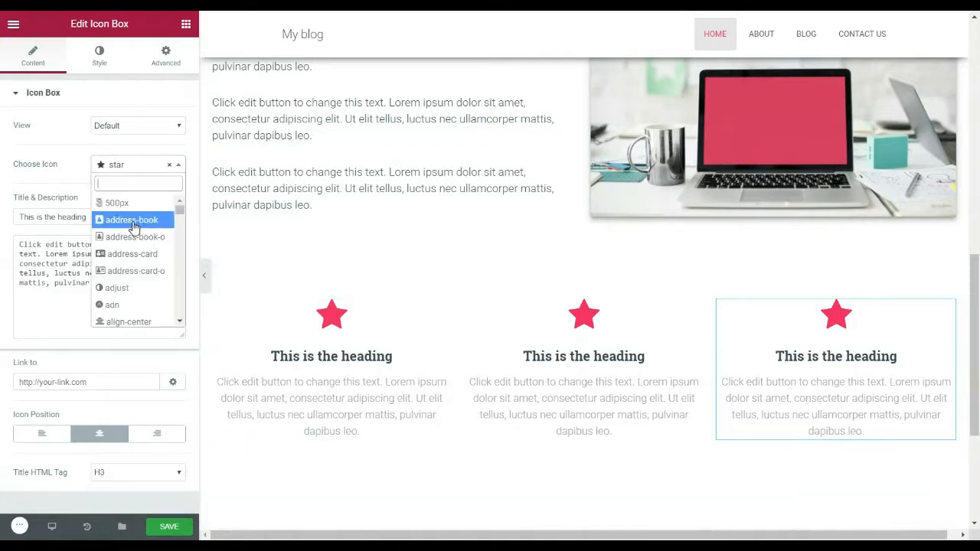
pyautogui.scroll(-3, 136, 230)
pyautogui.click(118, 259)
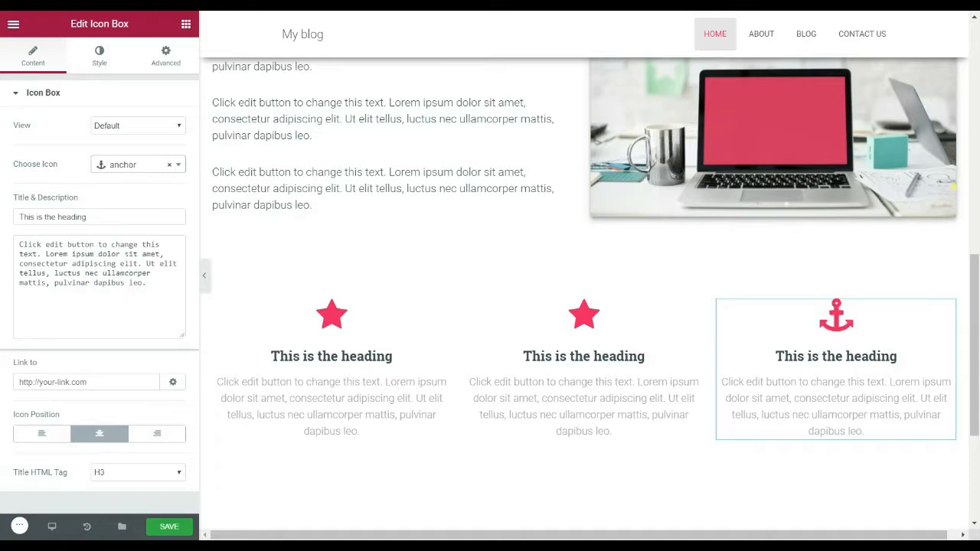
# Change the middle column's Icon Box to the bank icon and set its title to "Middle Heading"
pyautogui.click(584, 367)
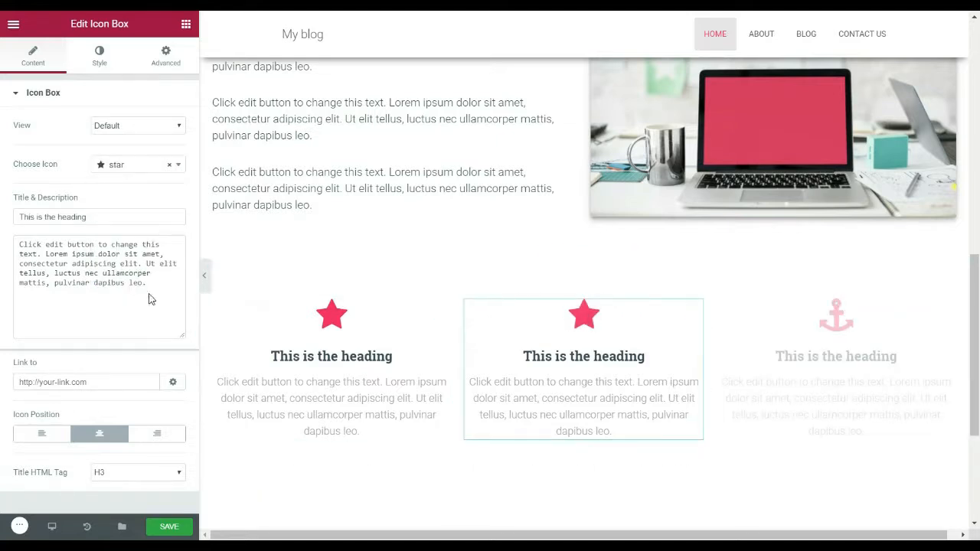
pyautogui.click(136, 165)
pyautogui.scroll(-10, 130, 261)
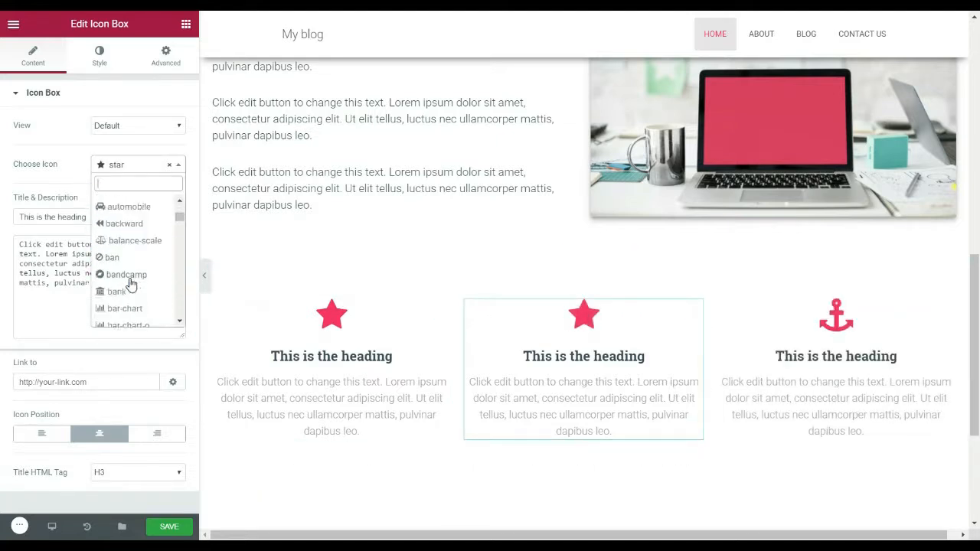
pyautogui.click(142, 278)
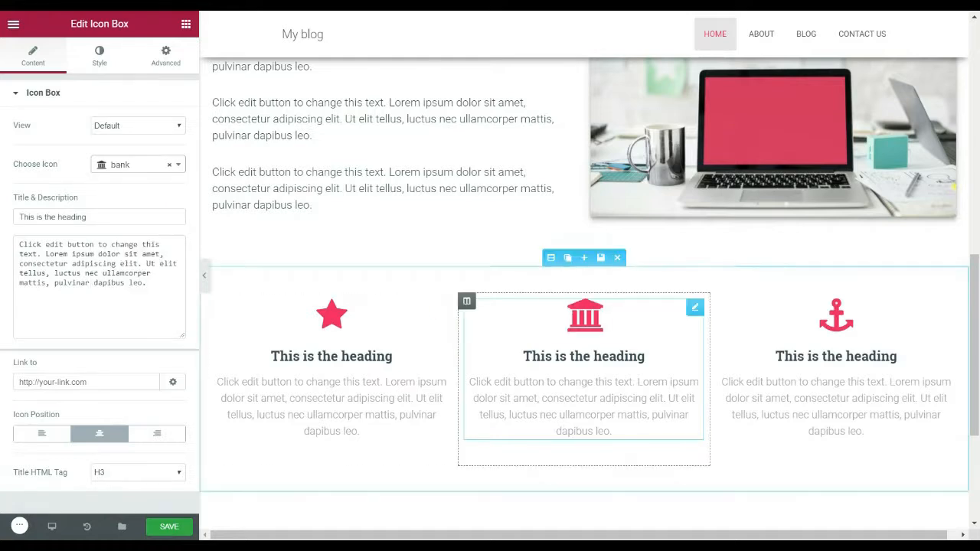
pyautogui.scroll(-2, 499, 330)
pyautogui.moveTo(87, 216); pyautogui.dragTo(19, 217)
pyautogui.write('Middle Heading')
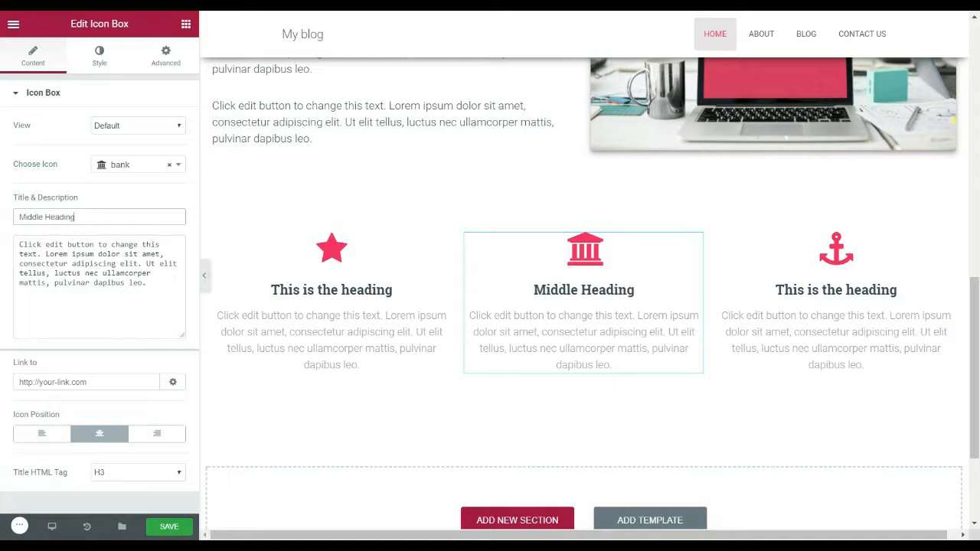
# Try the left and right icon positions on the middle Icon Box and return the icon to above the title
pyautogui.click(31, 443)
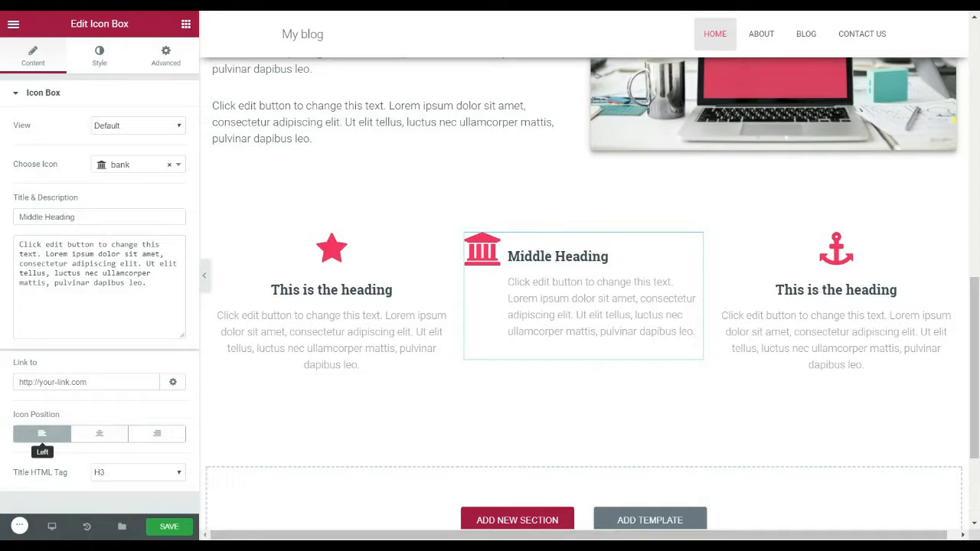
pyautogui.click(157, 433)
pyautogui.click(98, 433)
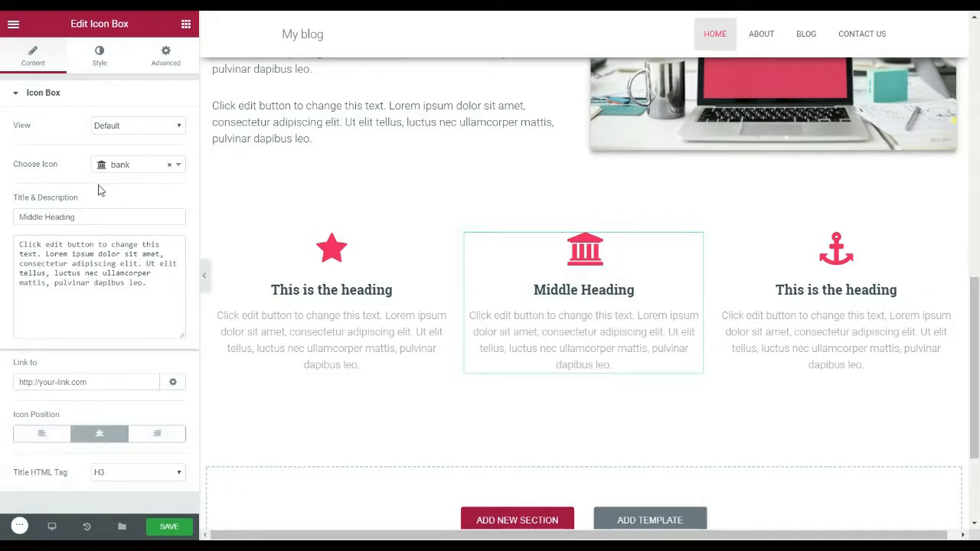
# Set the middle Icon Box's entrance animation to Fade In Up, trying Fade In Down first
pyautogui.click(98, 54)
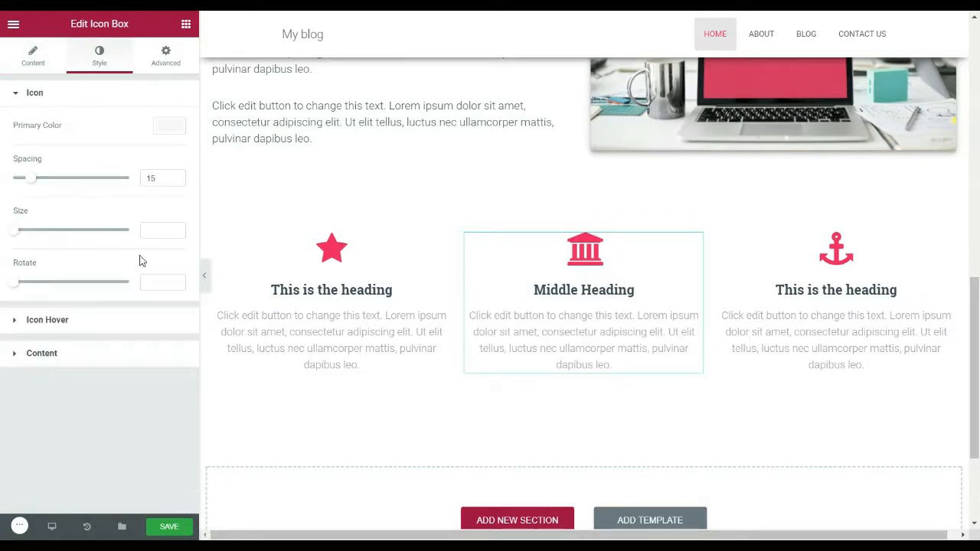
pyautogui.click(48, 321)
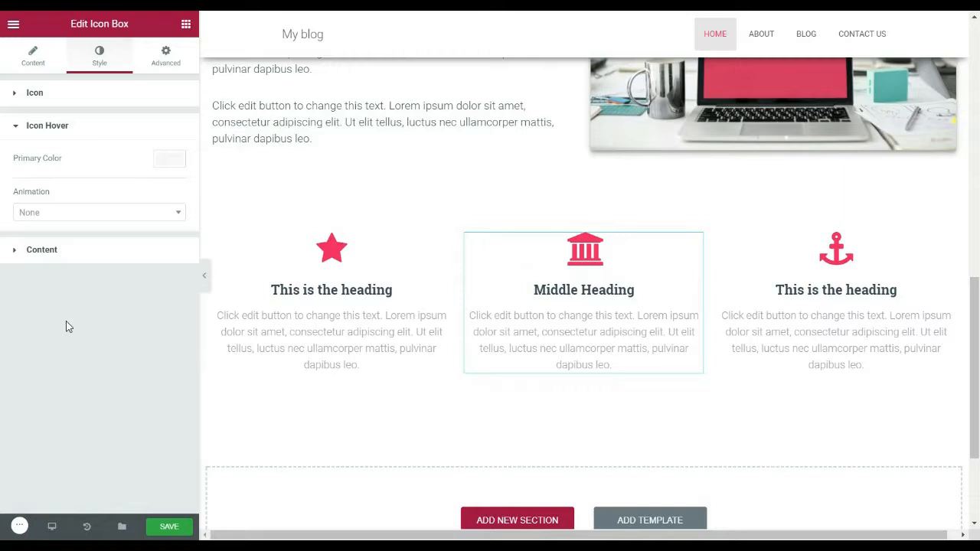
pyautogui.click(161, 61)
pyautogui.scroll(-1, 94, 266)
pyautogui.click(69, 266)
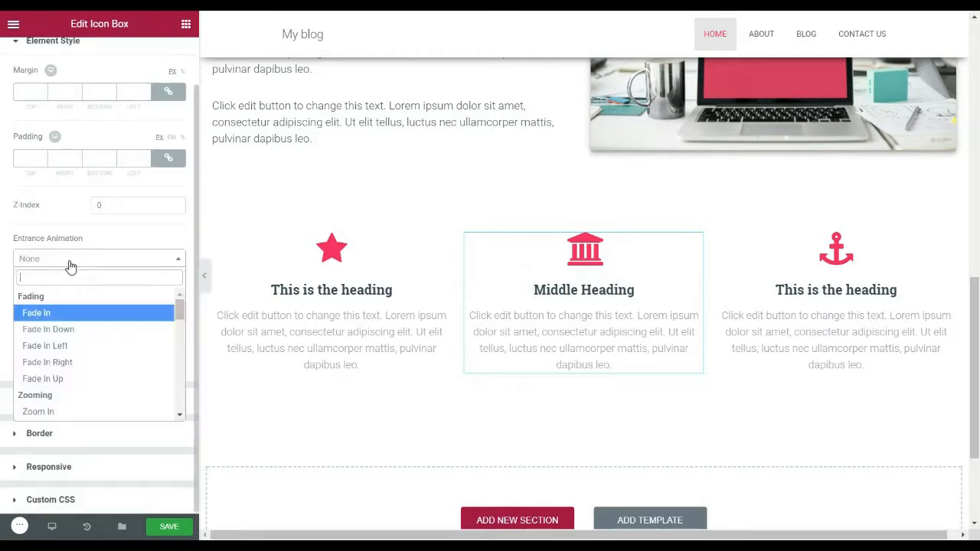
pyautogui.click(78, 329)
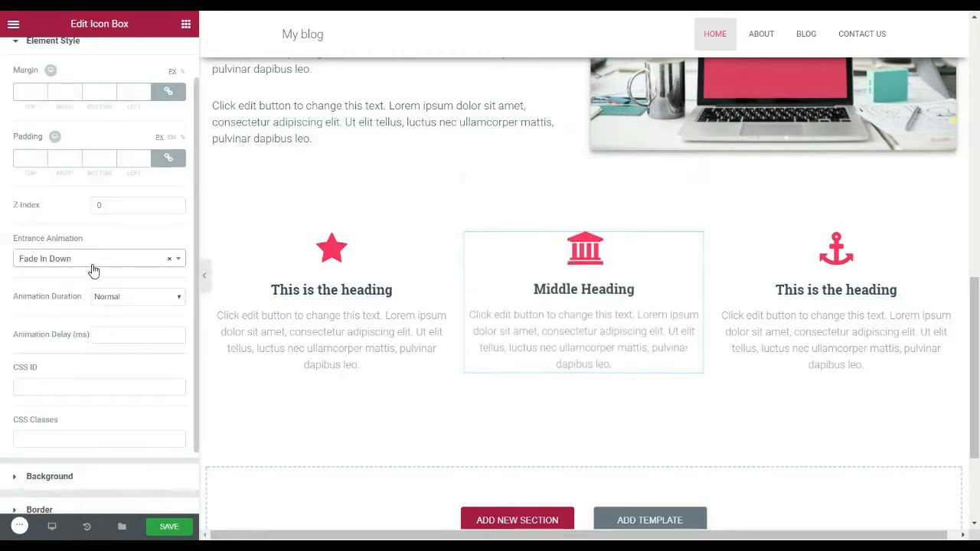
pyautogui.click(76, 259)
pyautogui.scroll(-2, 103, 337)
pyautogui.click(85, 309)
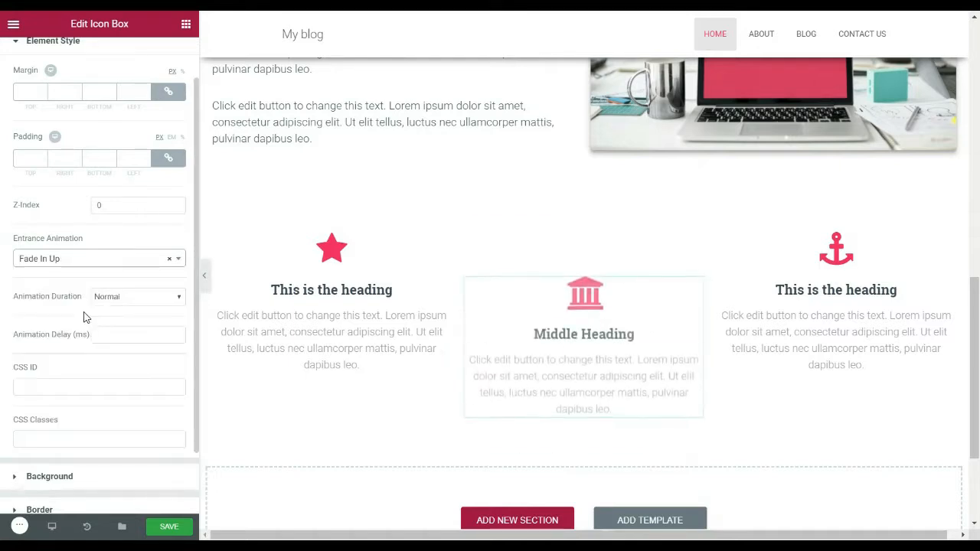
# Set the entrance animation of the first column's star Icon Box to Fade In Left
pyautogui.click(280, 287)
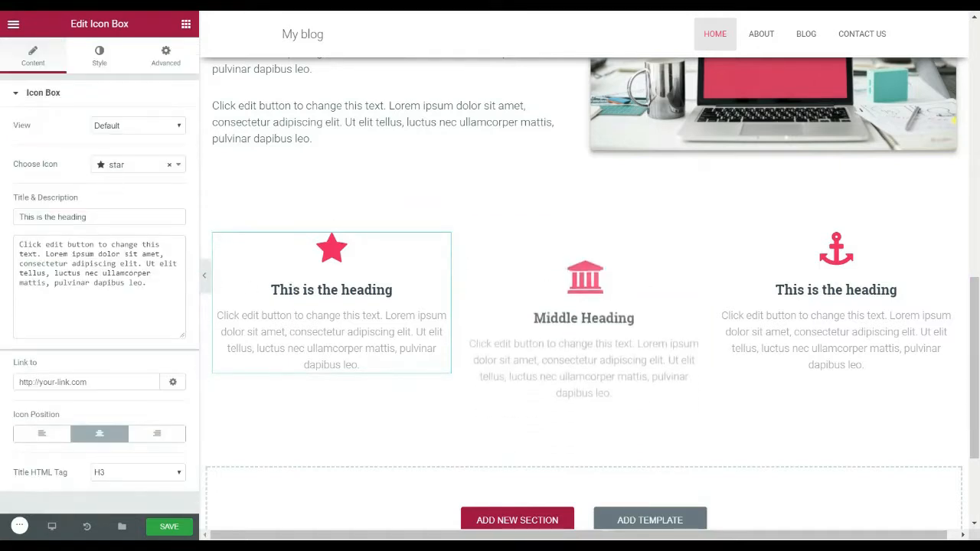
pyautogui.click(165, 55)
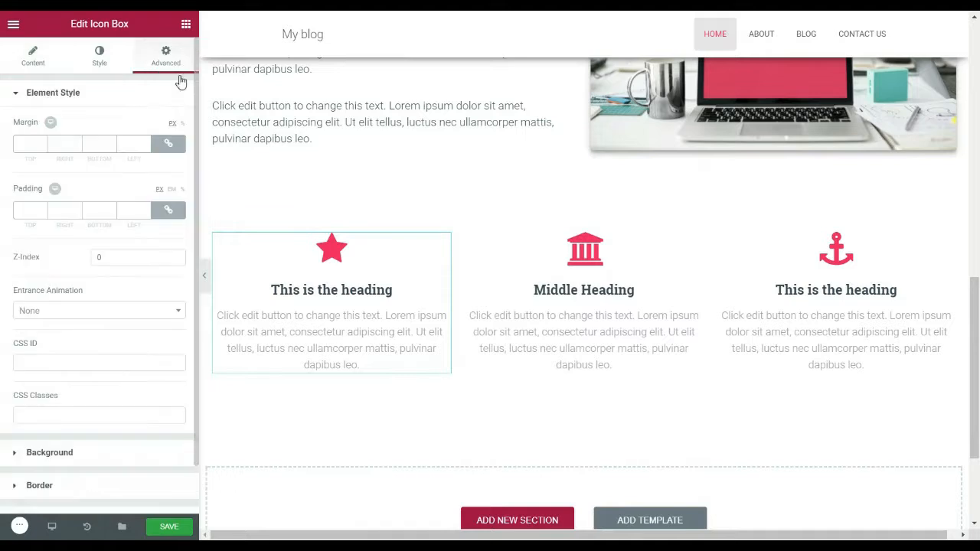
pyautogui.scroll(-1, 85, 414)
pyautogui.click(102, 261)
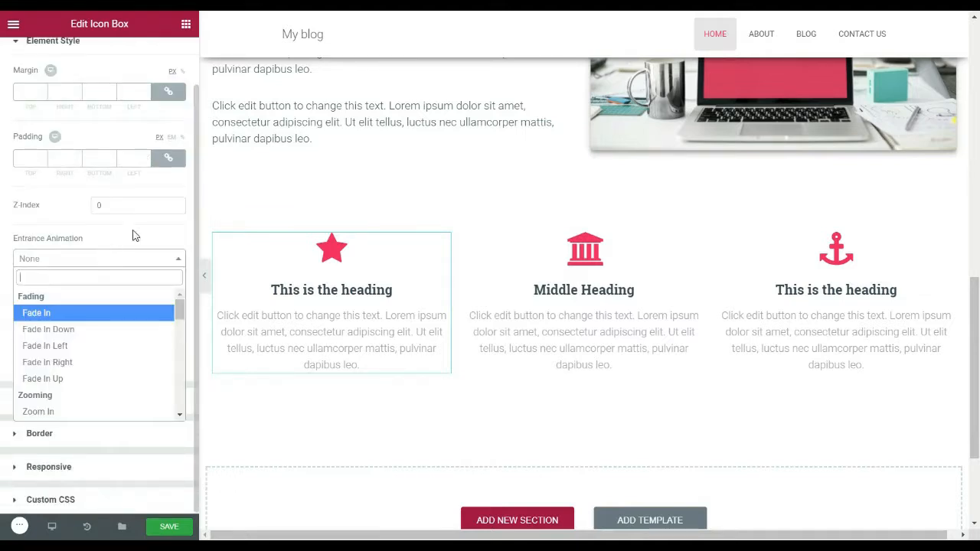
pyautogui.click(82, 344)
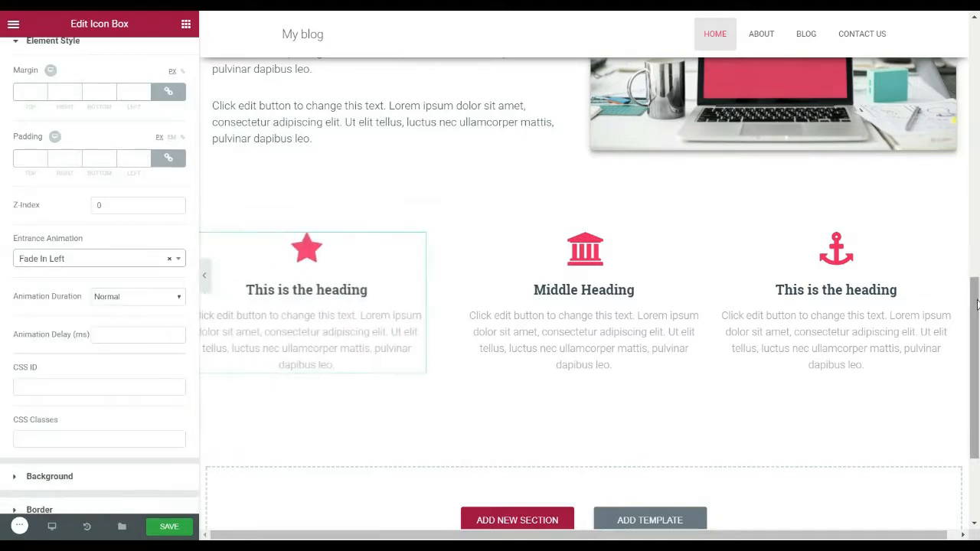
# Set the entrance animation of the third column's anchor Icon Box to Fade In Right
pyautogui.click(783, 271)
pyautogui.click(161, 57)
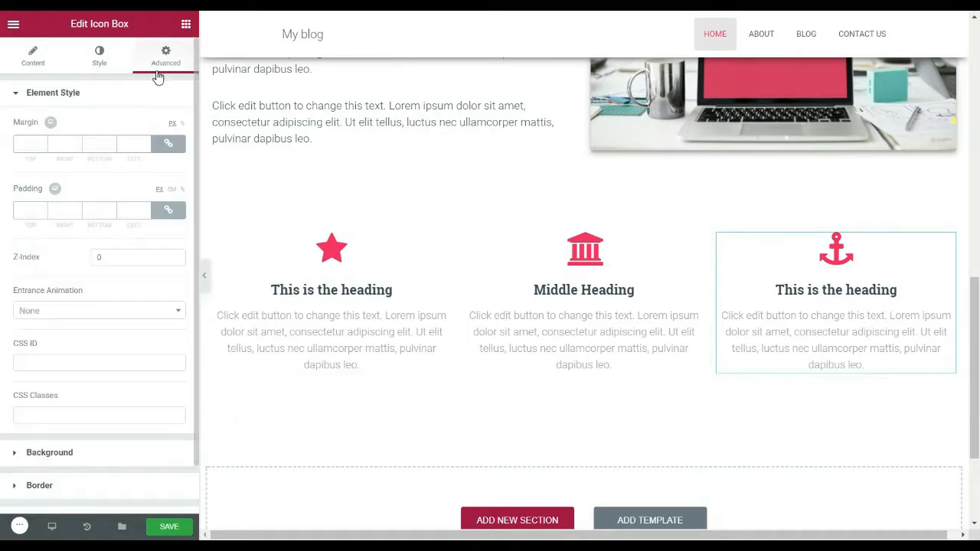
pyautogui.scroll(-1, 61, 344)
pyautogui.click(90, 260)
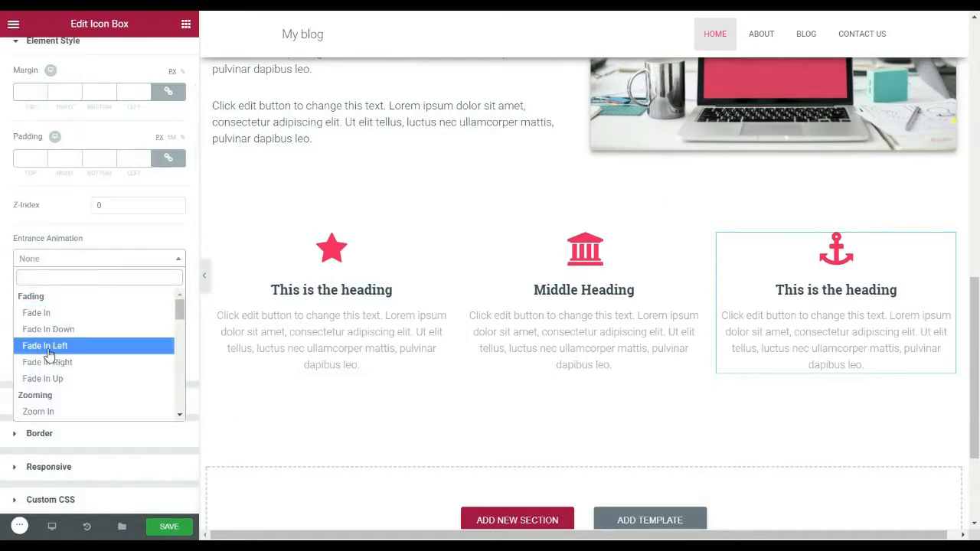
pyautogui.click(81, 363)
pyautogui.scroll(7, 486, 184)
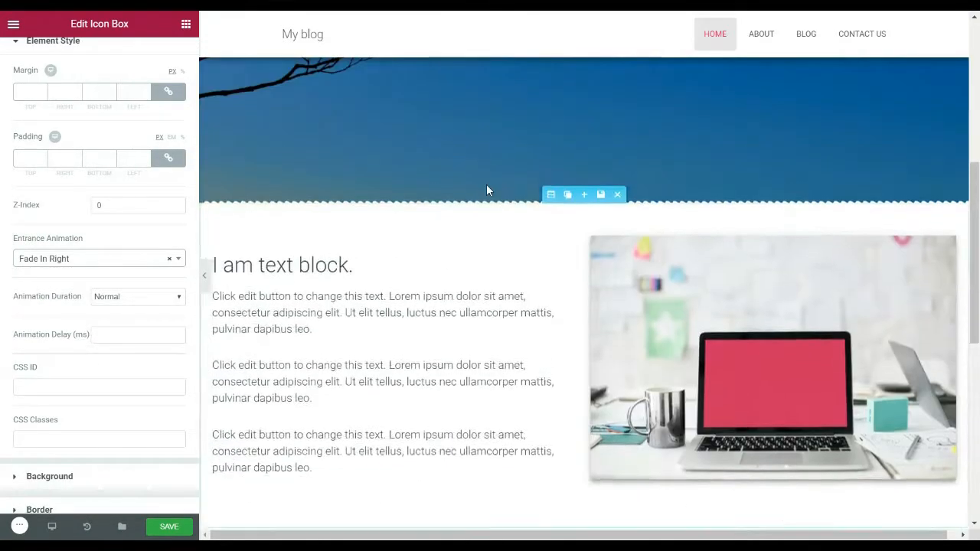
pyautogui.scroll(-5, 470, 138)
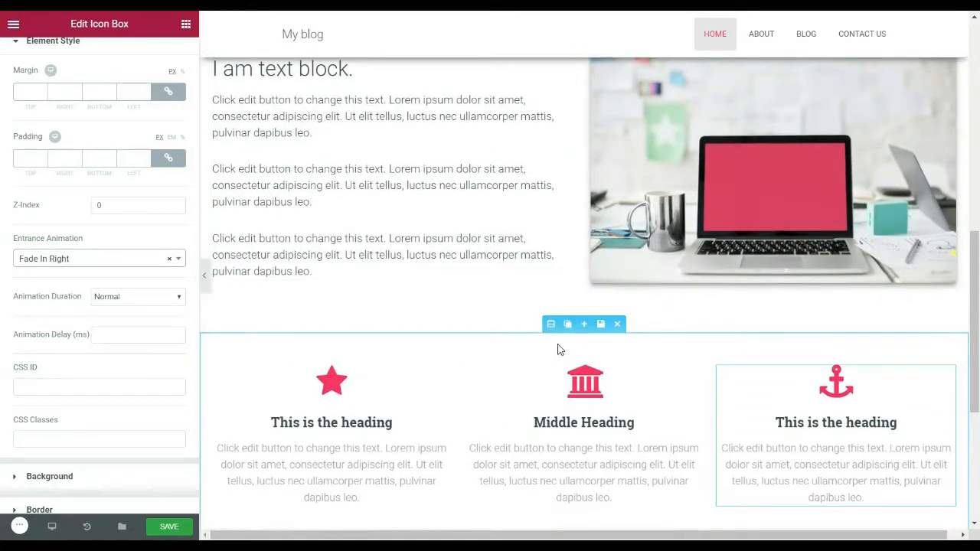
pyautogui.scroll(4, 529, 307)
pyautogui.scroll(-6, 501, 184)
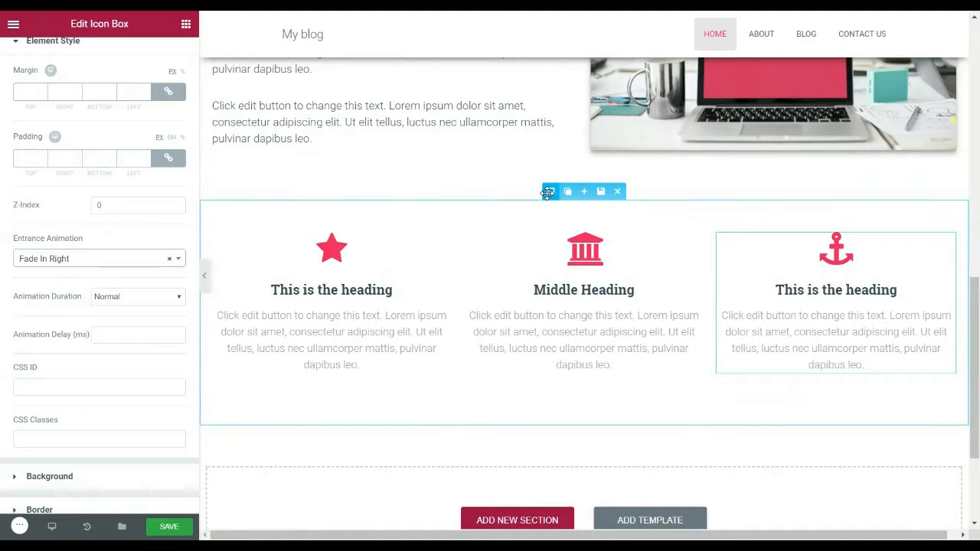
# Give the three-column icon box section a classic background in light grey #f2f2f2
pyautogui.click(551, 192)
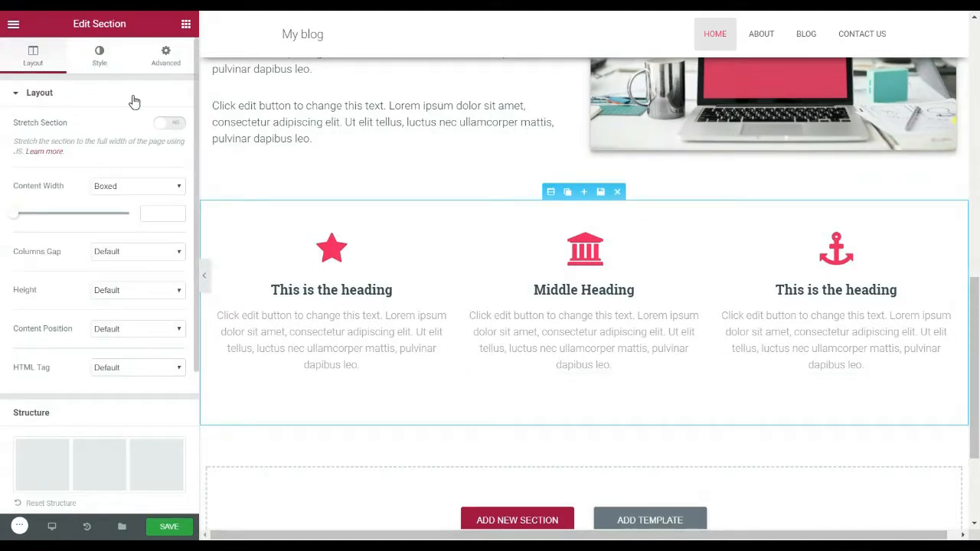
pyautogui.click(92, 65)
pyautogui.click(106, 170)
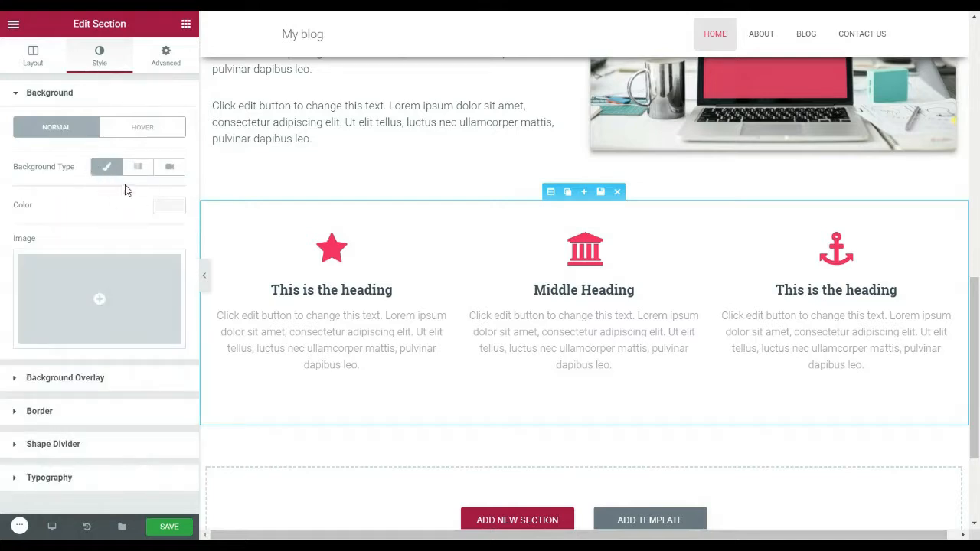
pyautogui.click(169, 207)
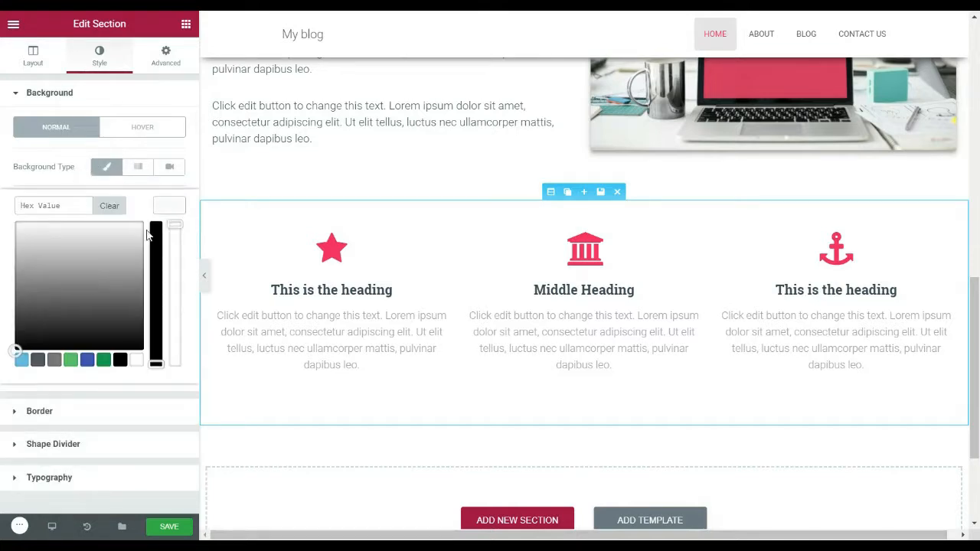
pyautogui.moveTo(98, 282); pyautogui.dragTo(14, 231)
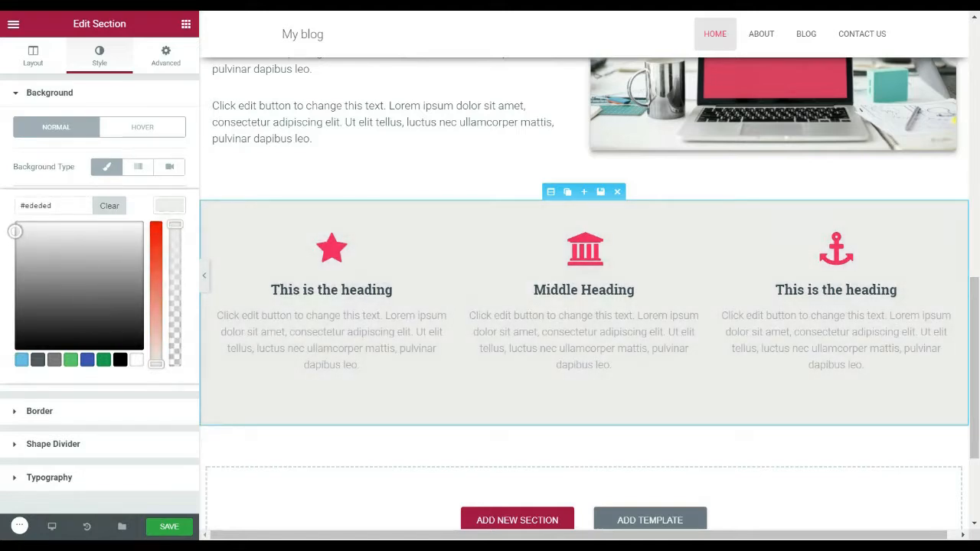
pyautogui.moveTo(16, 231); pyautogui.dragTo(80, 224)
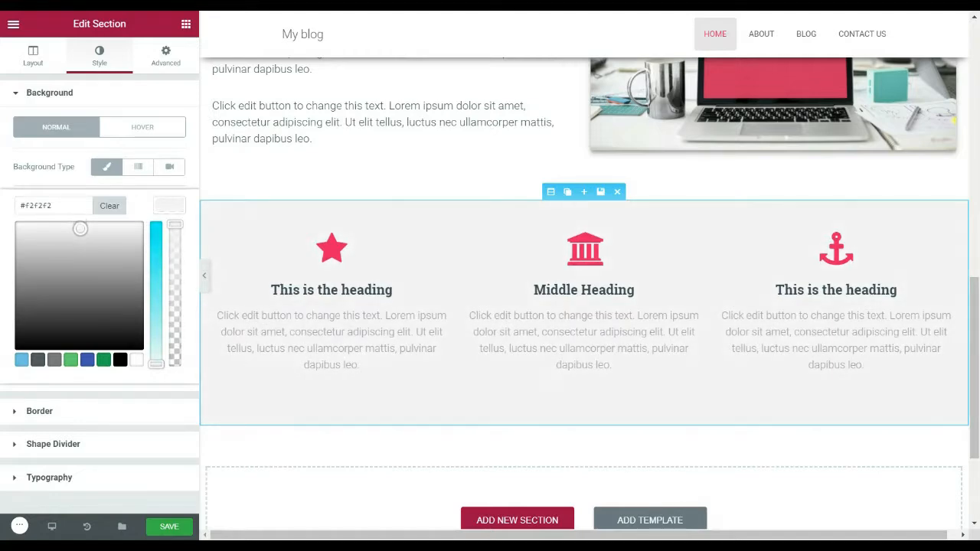
pyautogui.scroll(5, 539, 283)
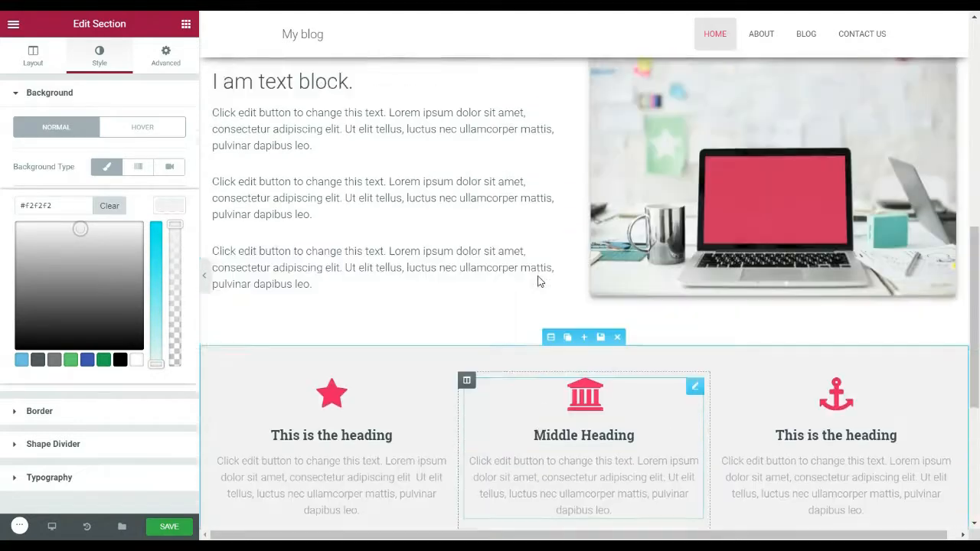
pyautogui.scroll(-6, 538, 283)
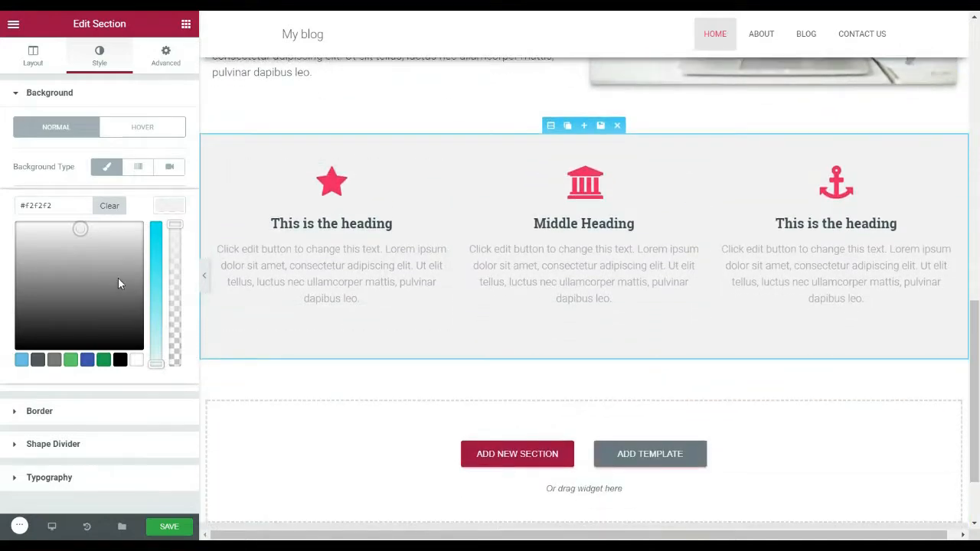
# Set the three-column section's background colour to the light blue preset #6ec1e4
pyautogui.click(20, 362)
pyautogui.scroll(10, 591, 233)
pyautogui.scroll(-10, 592, 238)
pyautogui.moveTo(343, 260); pyautogui.dragTo(353, 350)
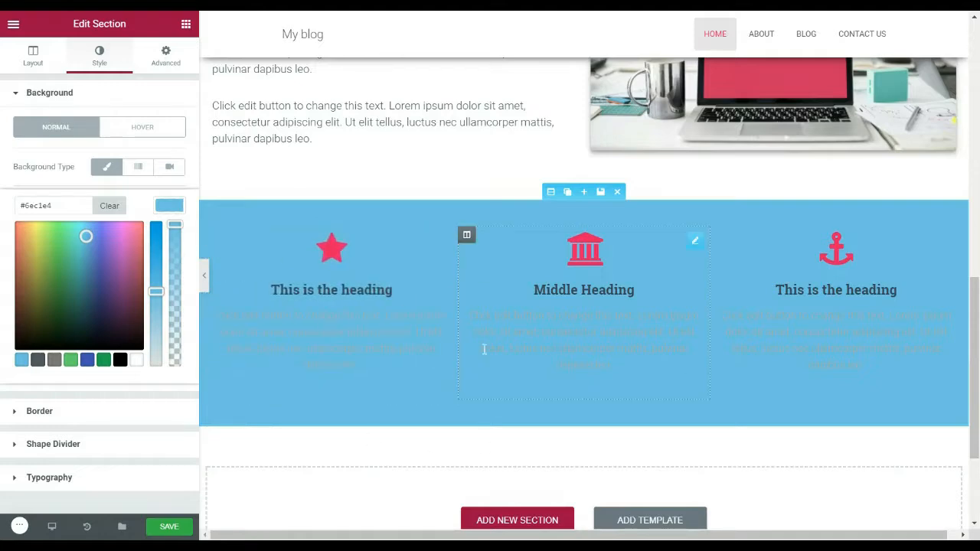
pyautogui.scroll(1, 403, 323)
pyautogui.scroll(-1, 406, 319)
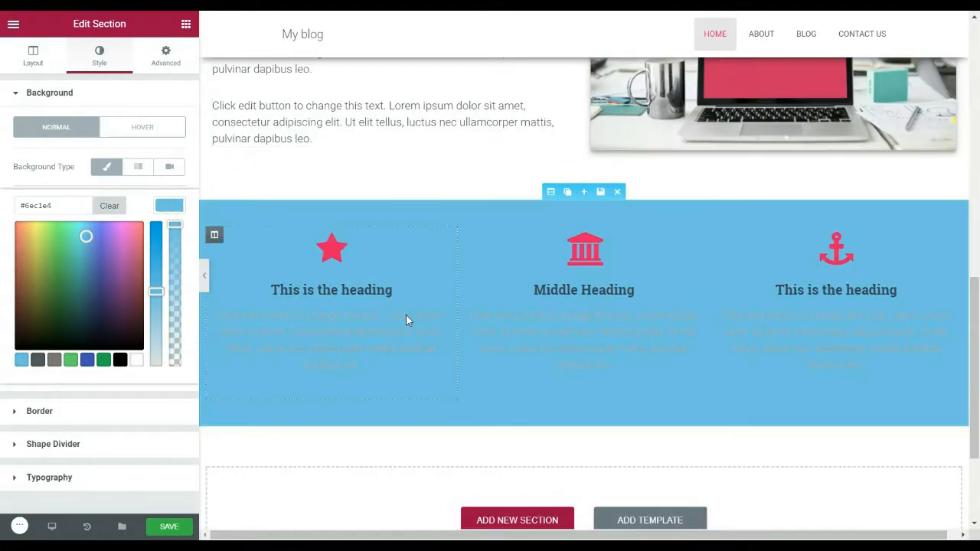
# Turn on custom typography for the first Icon Box's description and set the description colour to black #000000
pyautogui.click(320, 319)
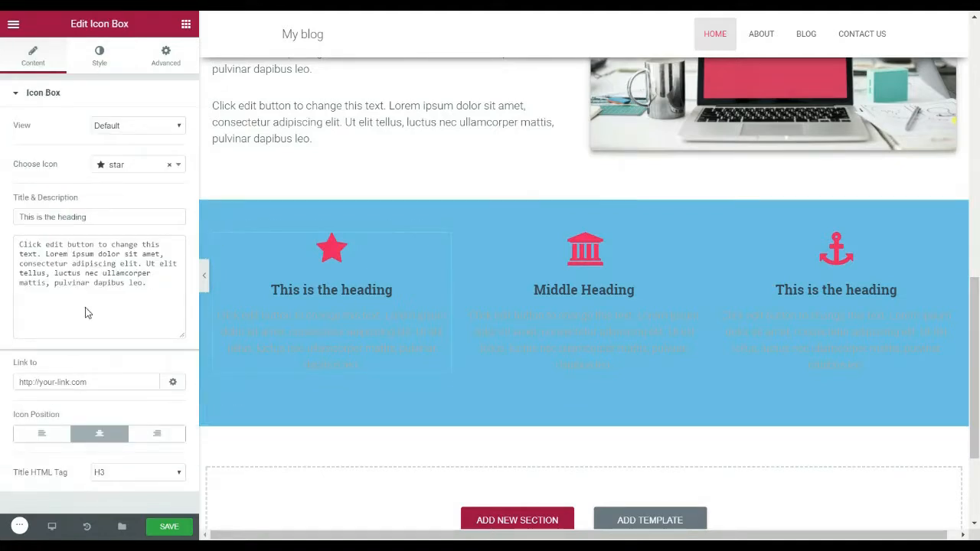
pyautogui.click(84, 59)
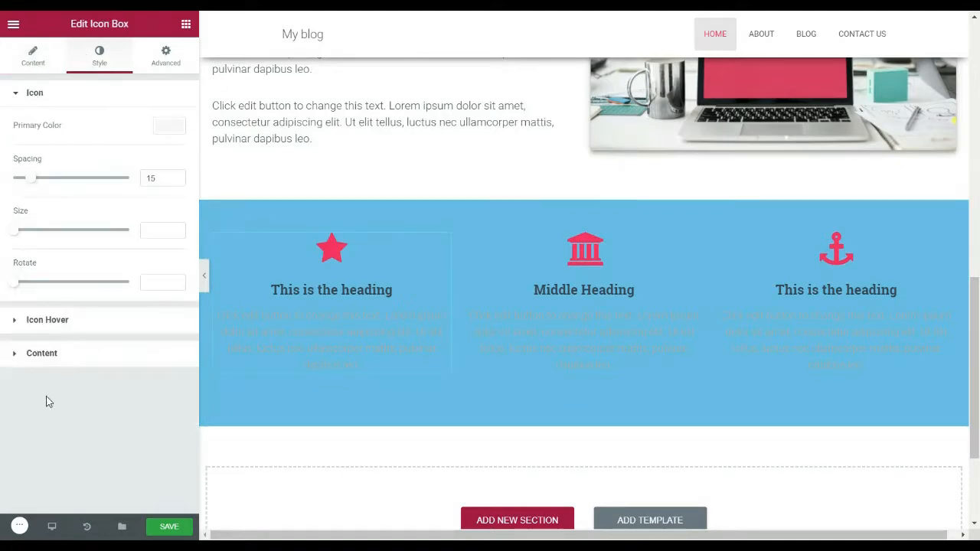
pyautogui.click(41, 356)
pyautogui.scroll(-1, 120, 301)
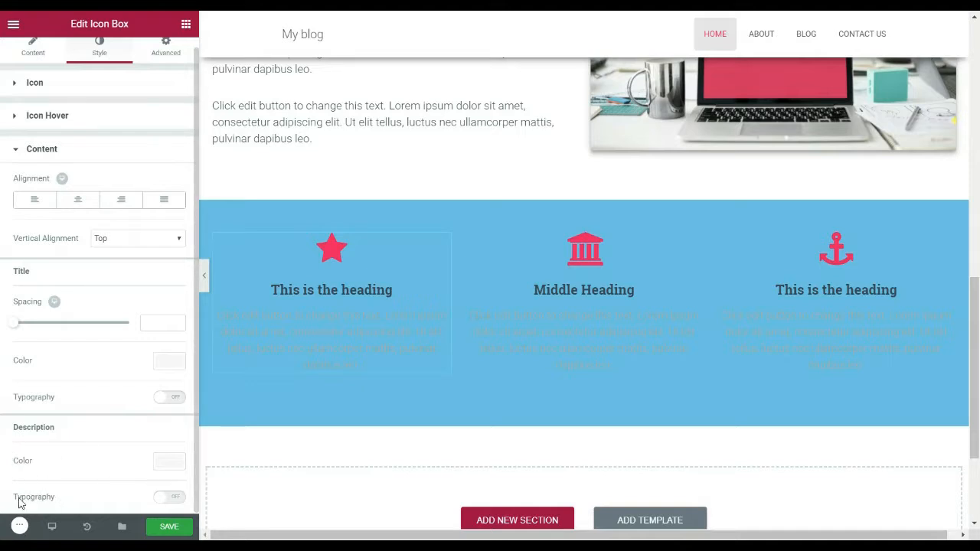
pyautogui.click(169, 499)
pyautogui.scroll(-4, 88, 444)
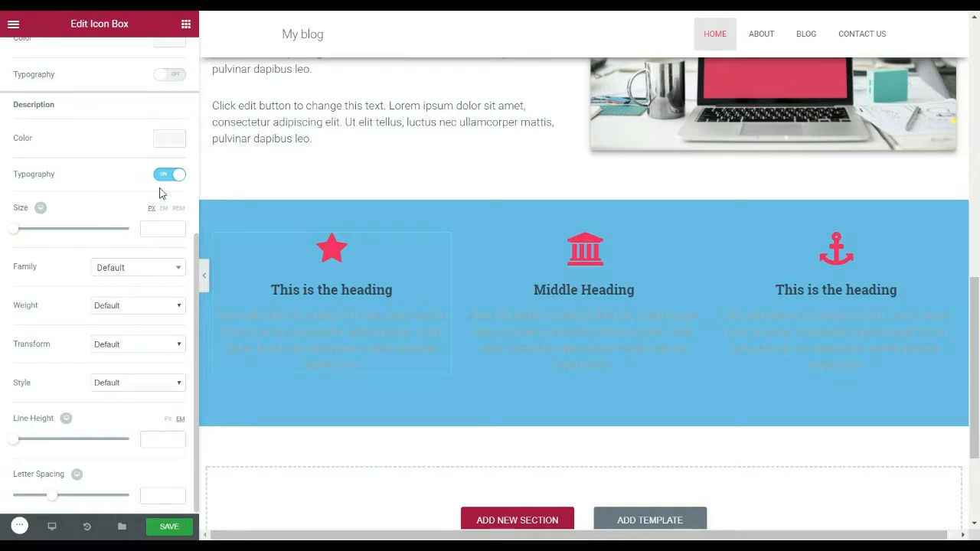
pyautogui.click(167, 142)
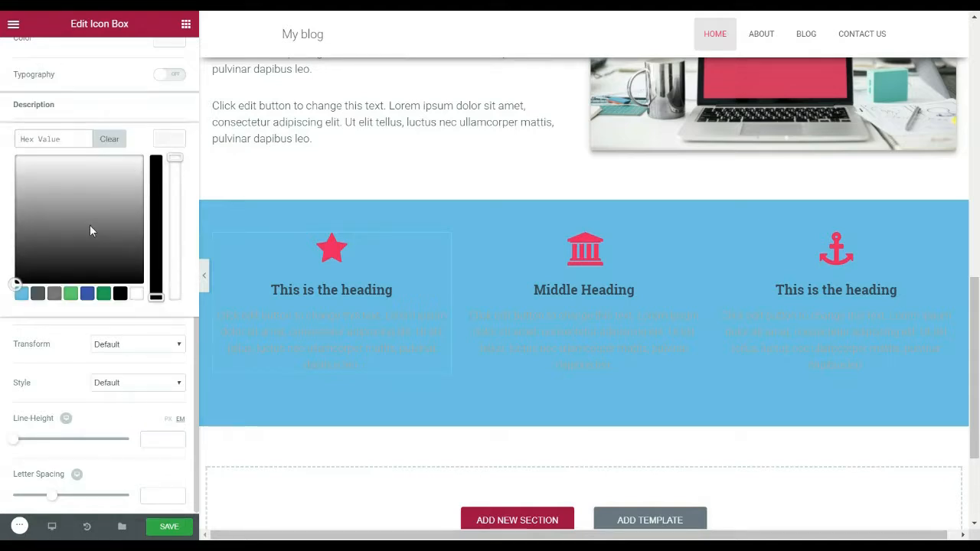
pyautogui.click(119, 294)
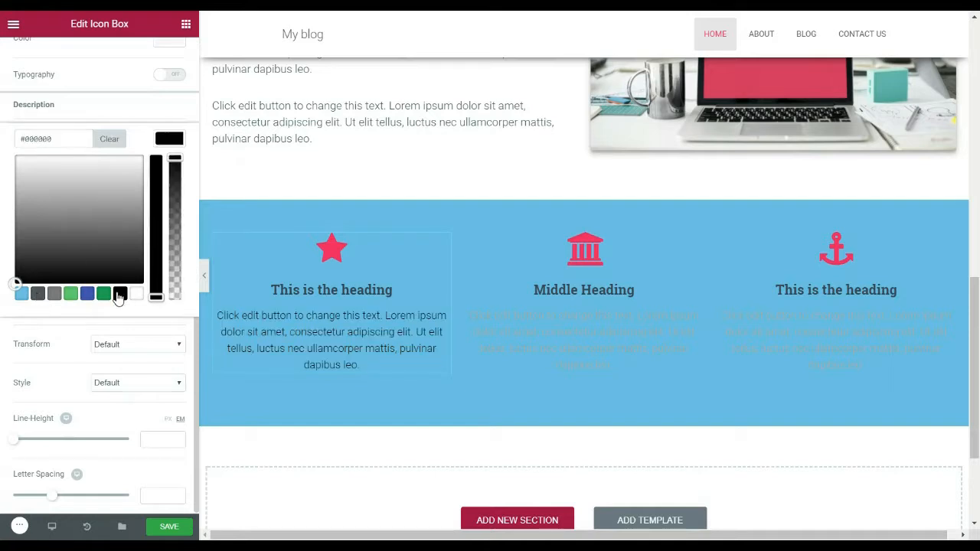
# Set the description colour of the Middle Heading Icon Box to black #000000
pyautogui.click(566, 340)
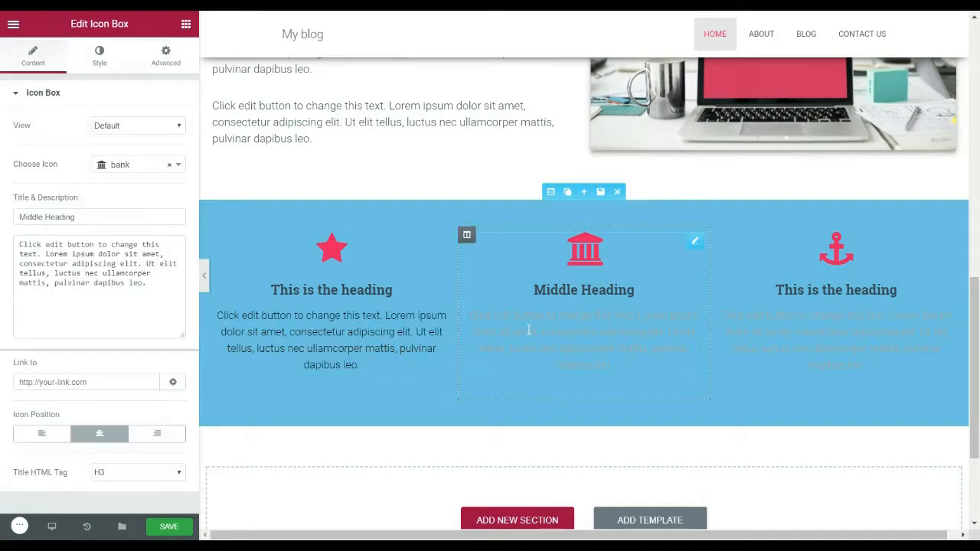
pyautogui.click(102, 60)
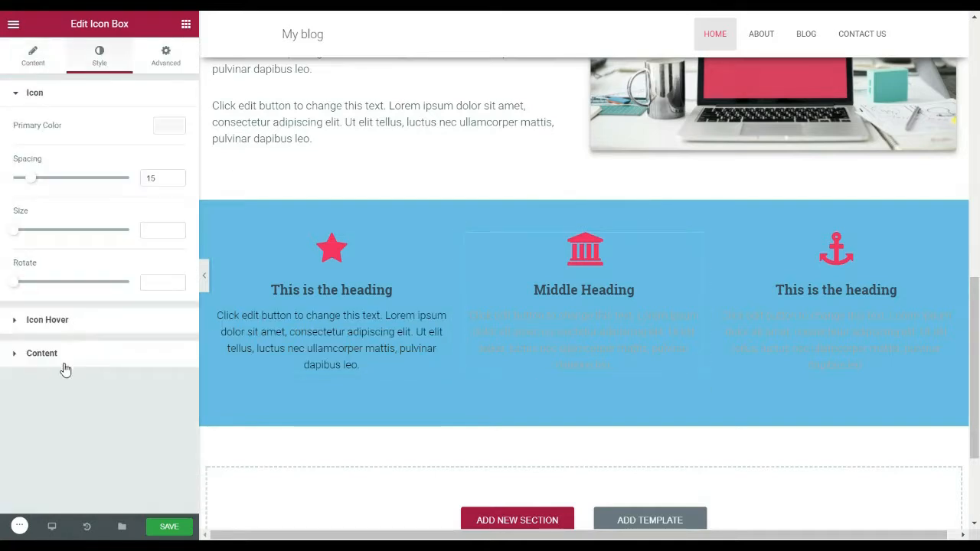
pyautogui.click(71, 354)
pyautogui.click(169, 472)
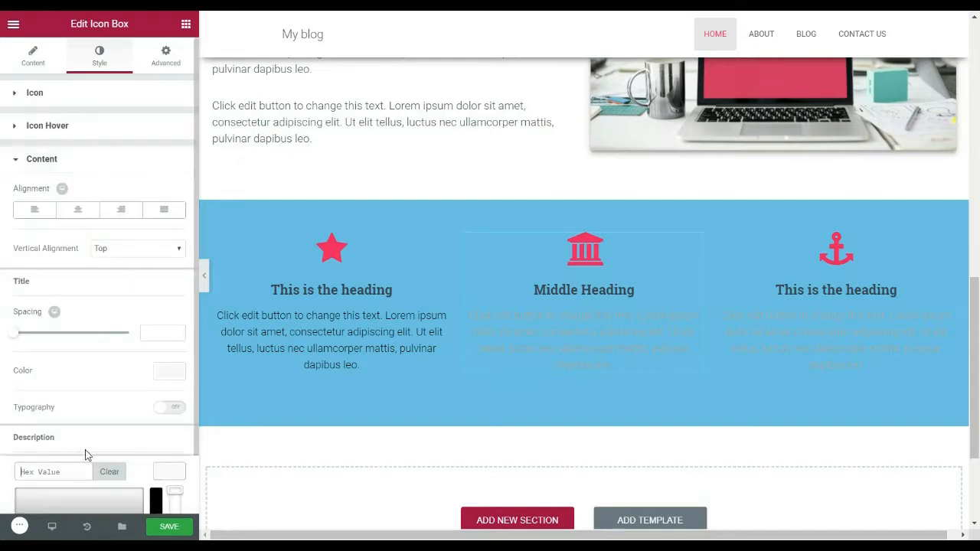
pyautogui.scroll(-2, 101, 383)
pyautogui.click(121, 491)
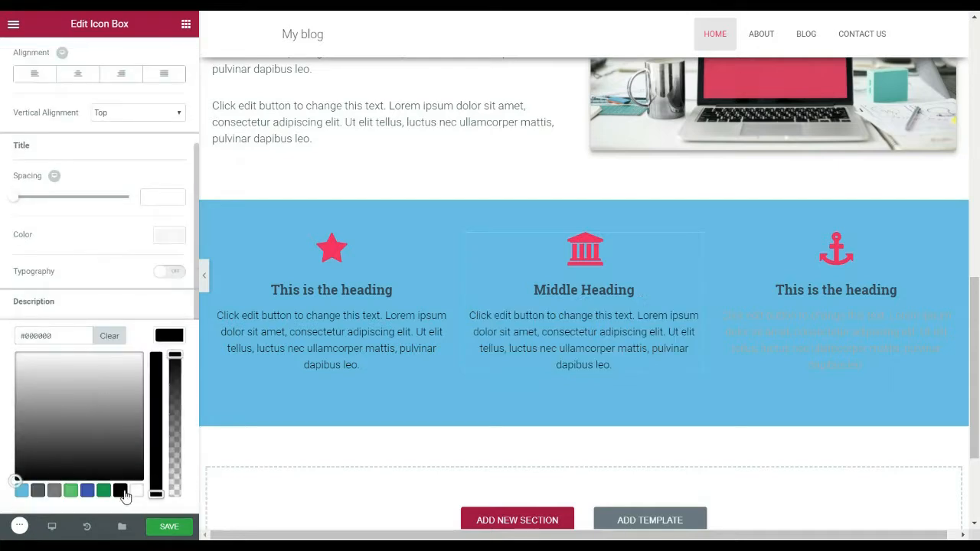
# Set the description colour of the anchor Icon Box to black #000000 and save the page
pyautogui.click(766, 327)
pyautogui.click(115, 59)
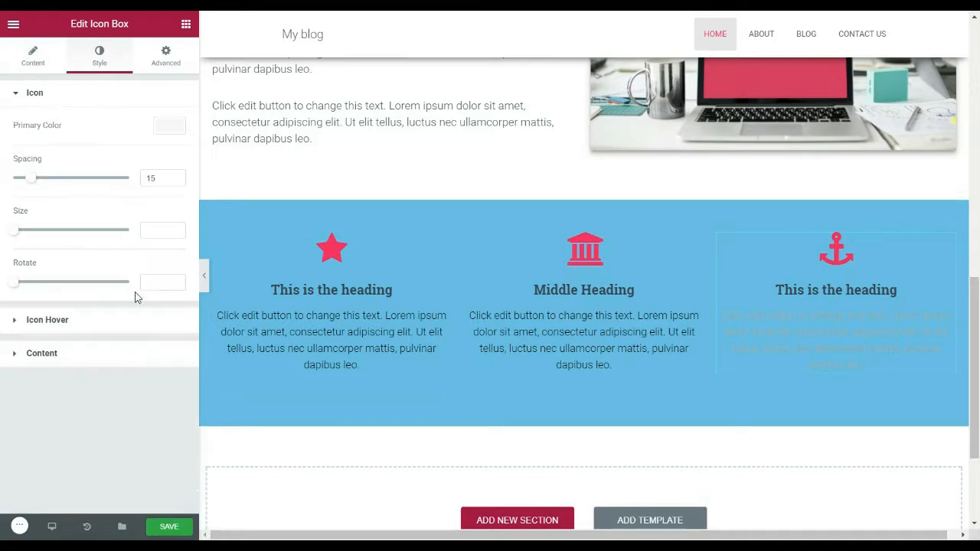
pyautogui.click(73, 356)
pyautogui.click(173, 463)
pyautogui.scroll(-2, 122, 452)
pyautogui.click(119, 494)
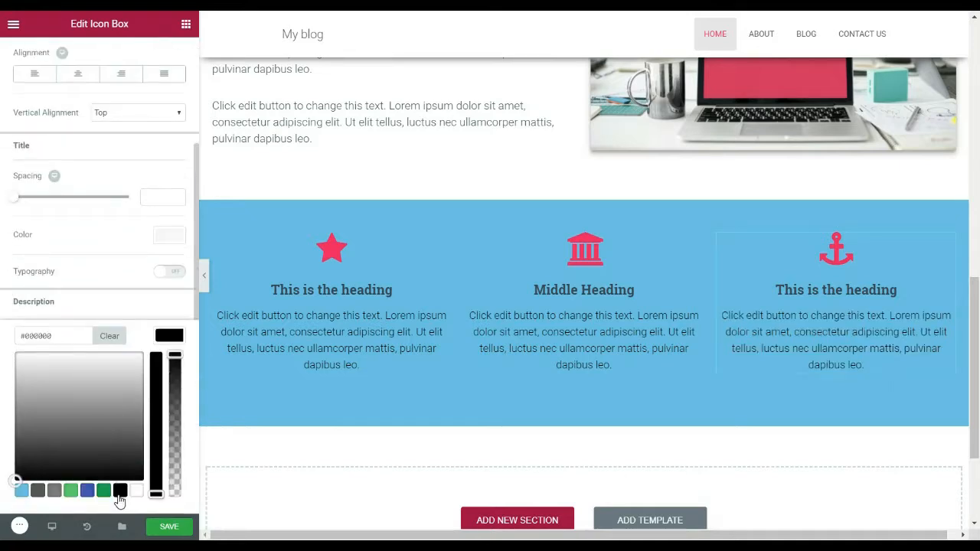
pyautogui.click(170, 527)
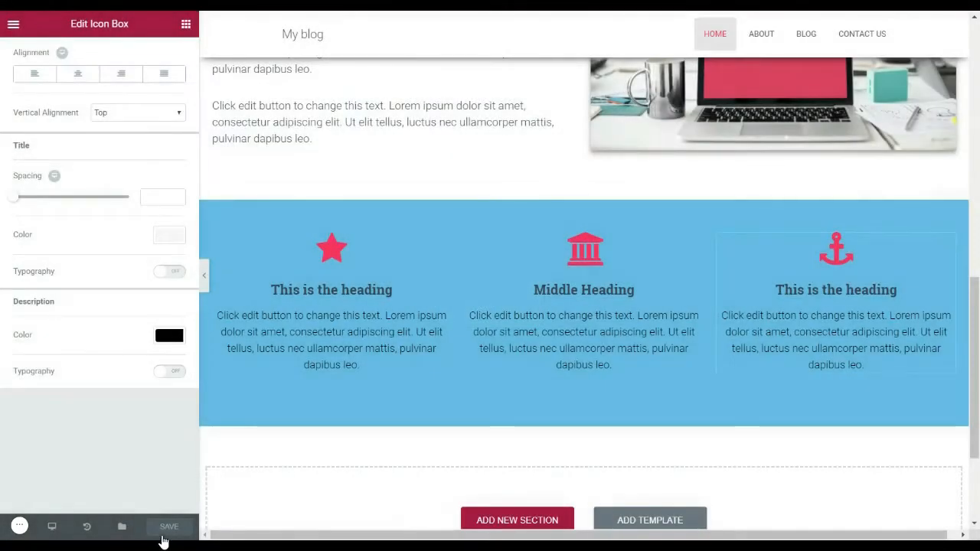
# Look through the widget library and start a new section below the icon box section
pyautogui.scroll(5, 528, 261)
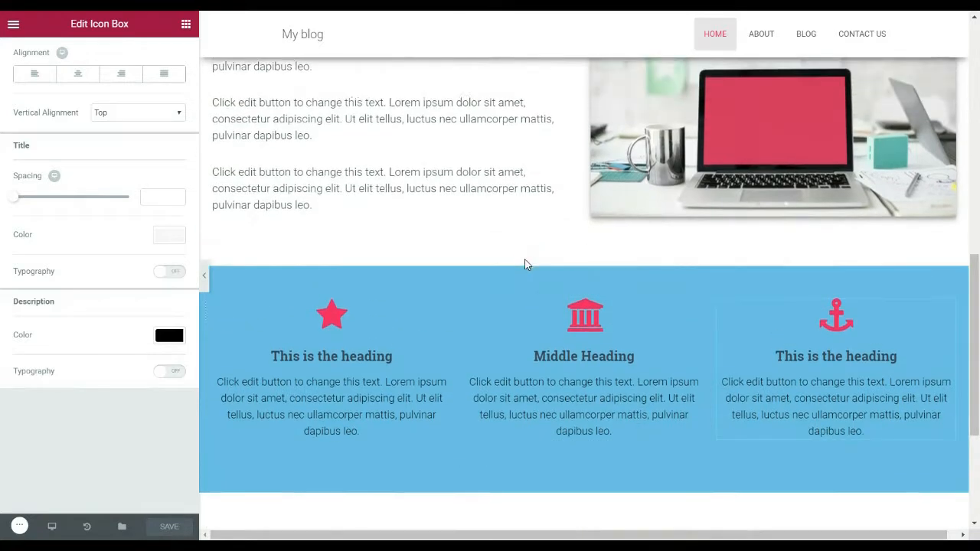
pyautogui.scroll(-5, 499, 235)
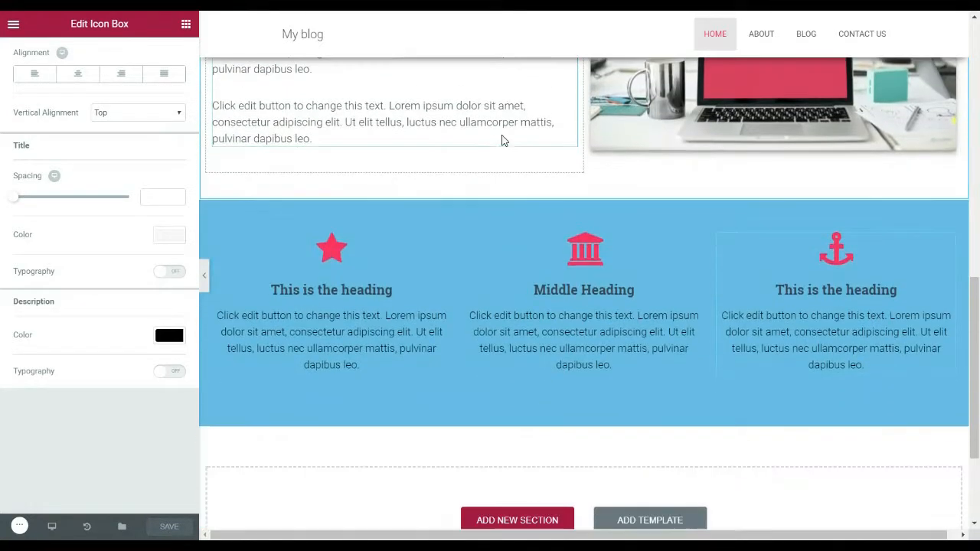
pyautogui.scroll(-1, 475, 155)
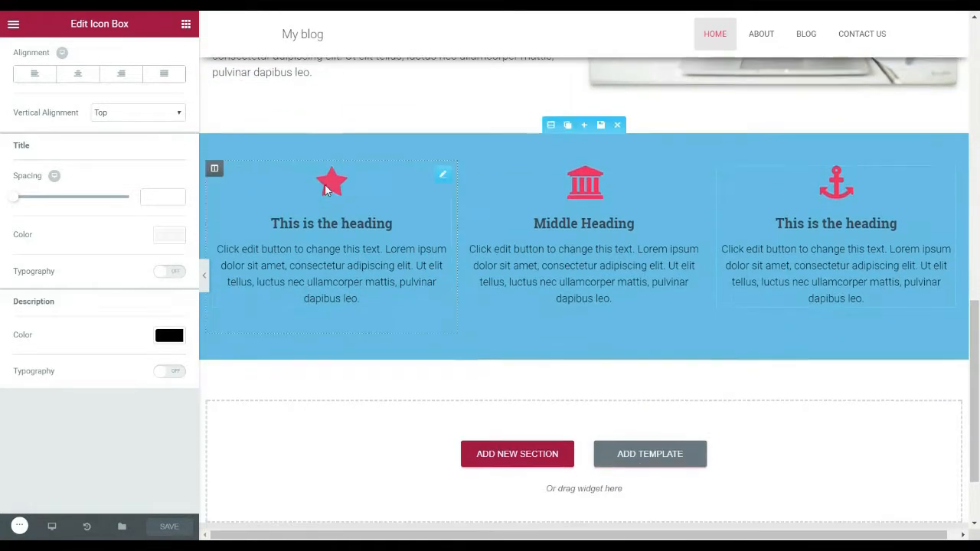
pyautogui.click(185, 25)
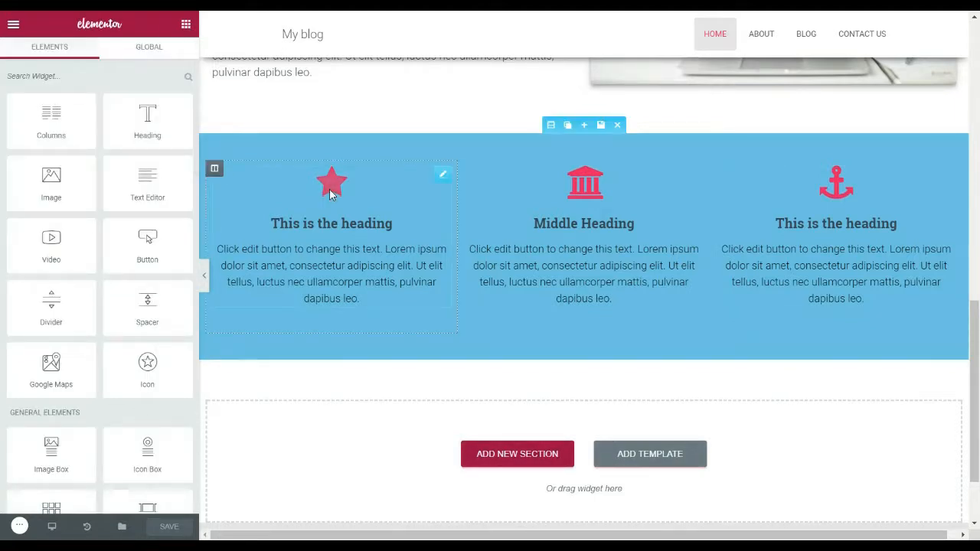
pyautogui.scroll(-1, 168, 379)
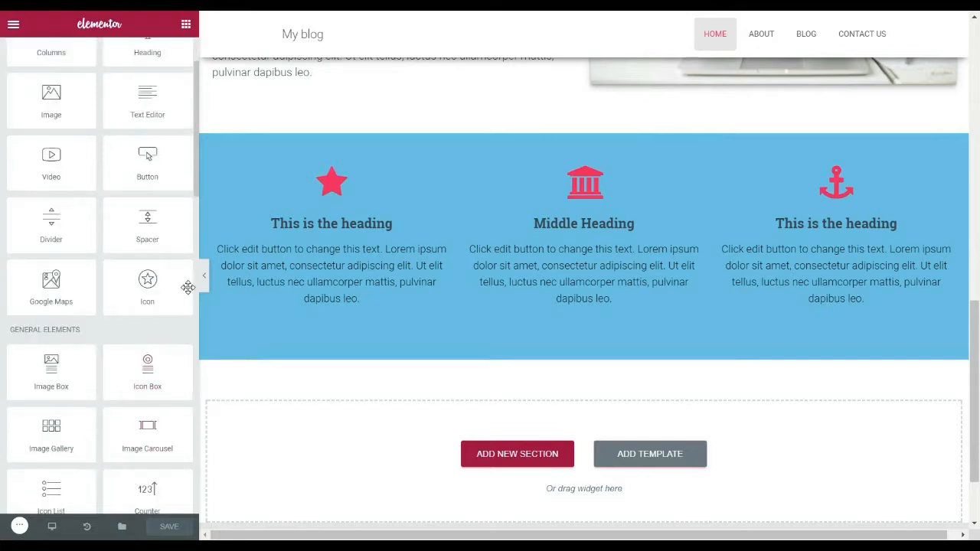
pyautogui.scroll(-1, 291, 59)
pyautogui.scroll(-2, 131, 258)
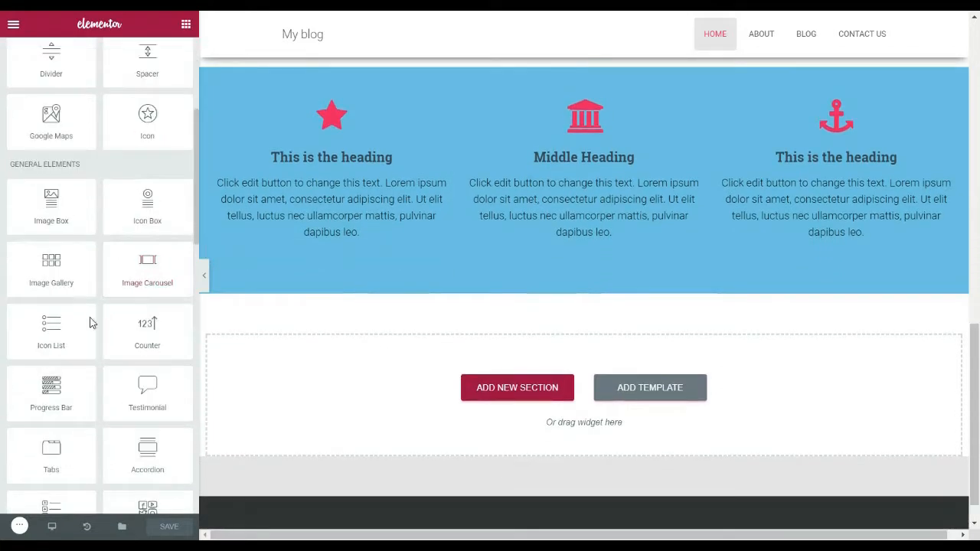
pyautogui.scroll(-1, 90, 323)
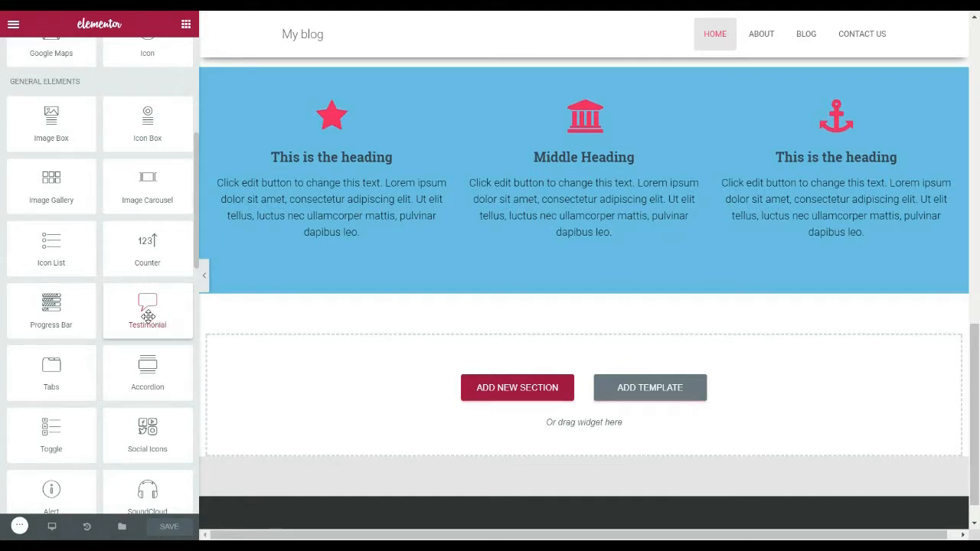
pyautogui.click(486, 388)
# Duplicate the two-column text and image section and move the copy below the blue icon box section
pyautogui.scroll(5, 512, 348)
pyautogui.scroll(-1, 512, 350)
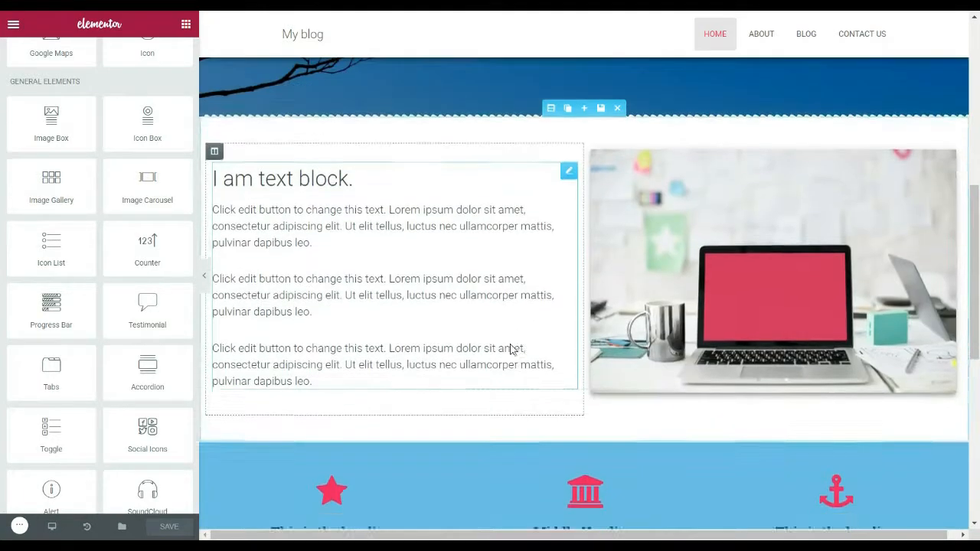
pyautogui.scroll(-3, 444, 131)
pyautogui.scroll(4, 418, 217)
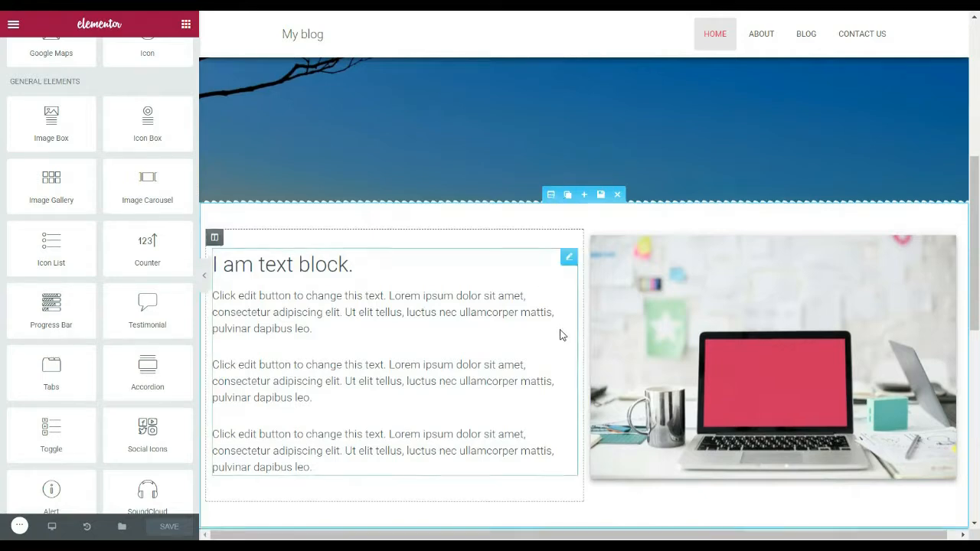
pyautogui.scroll(-4, 559, 330)
pyautogui.scroll(-1, 560, 331)
pyautogui.scroll(5, 544, 333)
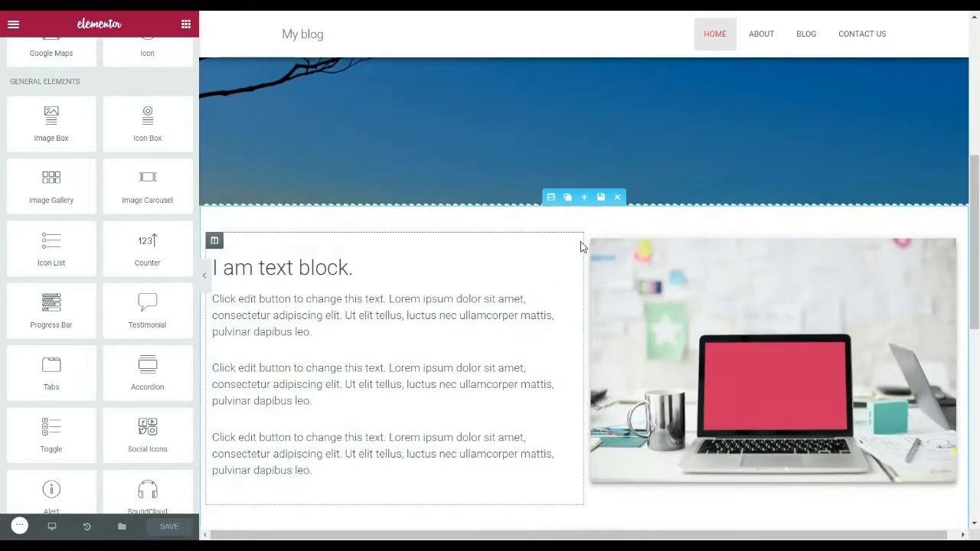
pyautogui.click(568, 198)
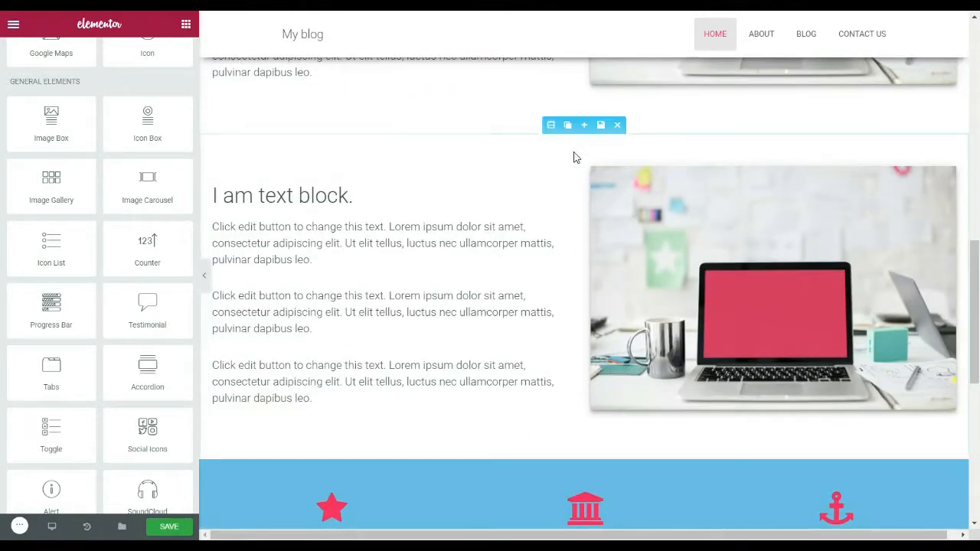
pyautogui.moveTo(554, 125); pyautogui.dragTo(504, 392)
pyautogui.scroll(-3, 504, 398)
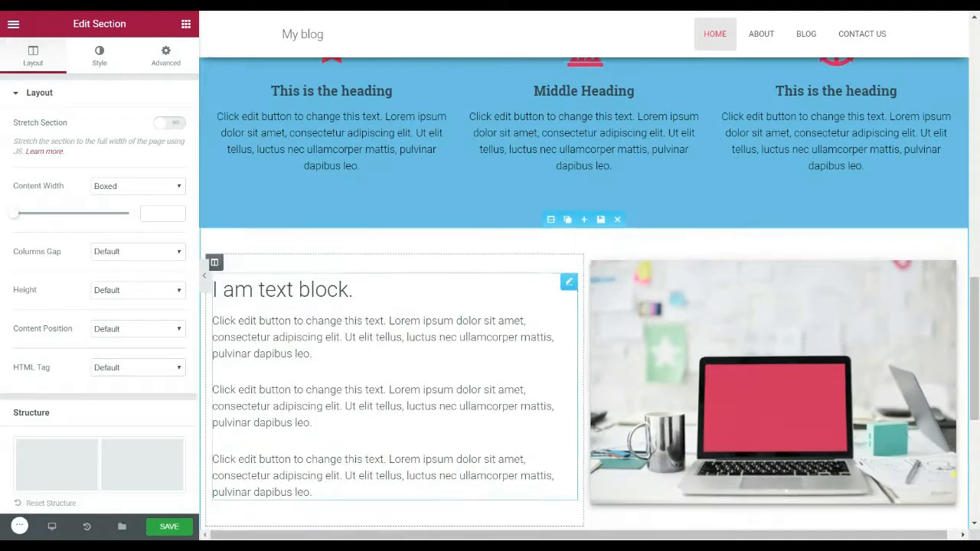
# Swap the contents of the copied section so the laptop image comes first and the text block second
pyautogui.moveTo(620, 210); pyautogui.dragTo(344, 283)
pyautogui.moveTo(459, 469); pyautogui.dragTo(817, 289)
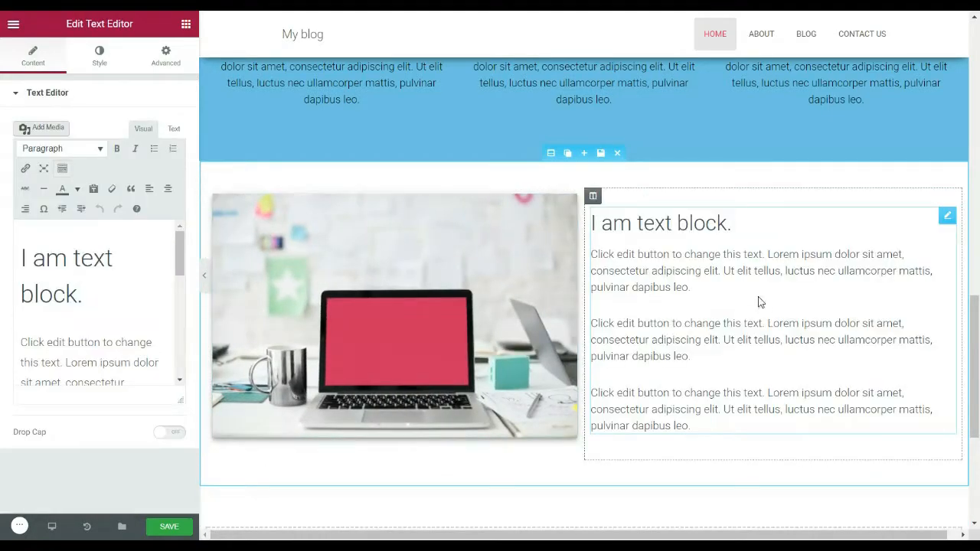
pyautogui.scroll(5, 740, 306)
pyautogui.scroll(-10, 600, 275)
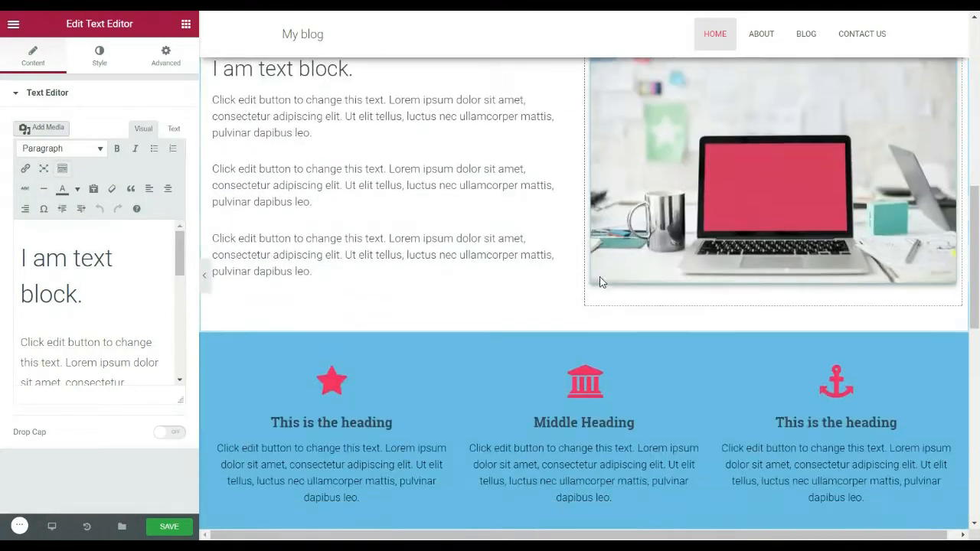
pyautogui.scroll(-5, 517, 291)
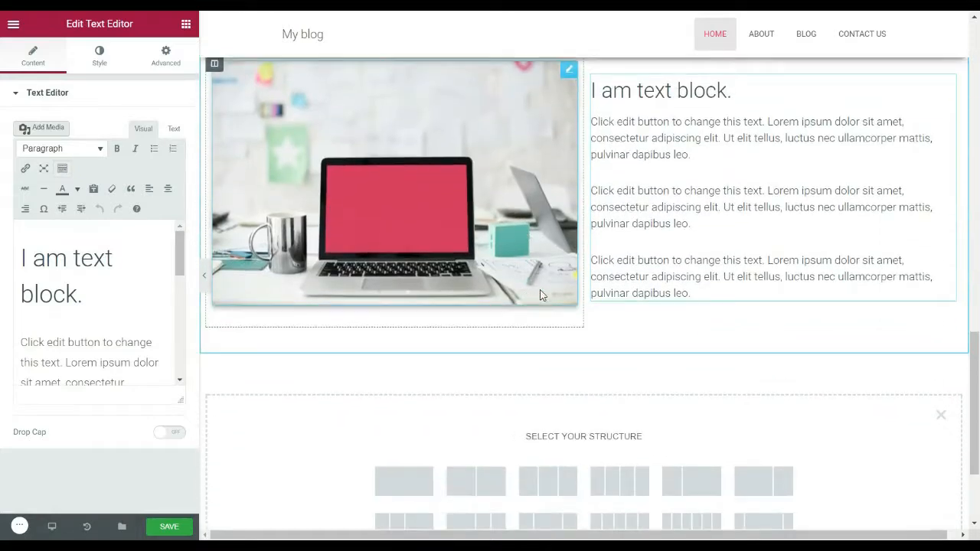
# Replace the laptop image in the copied section with pexels-photo-583842.jpeg from the media library
pyautogui.click(494, 219)
pyautogui.click(157, 174)
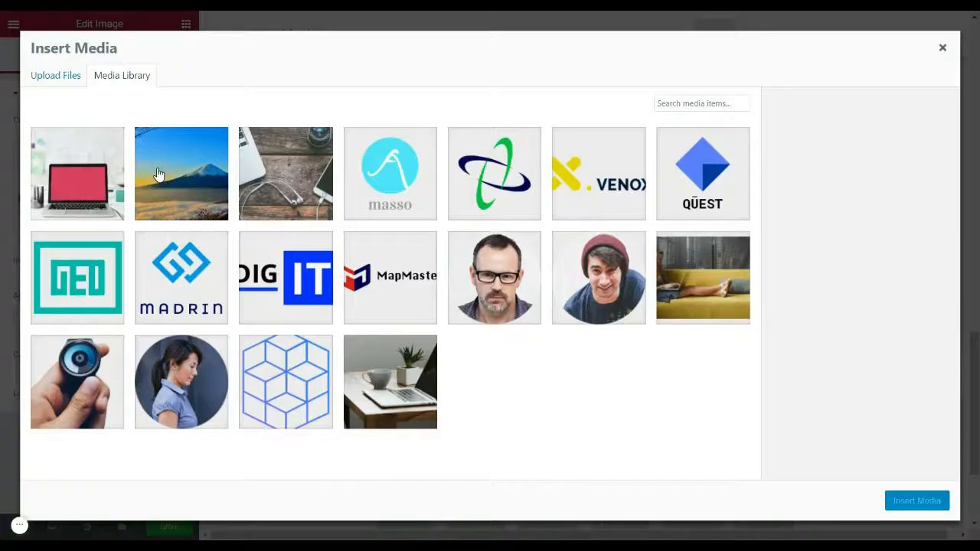
pyautogui.click(306, 158)
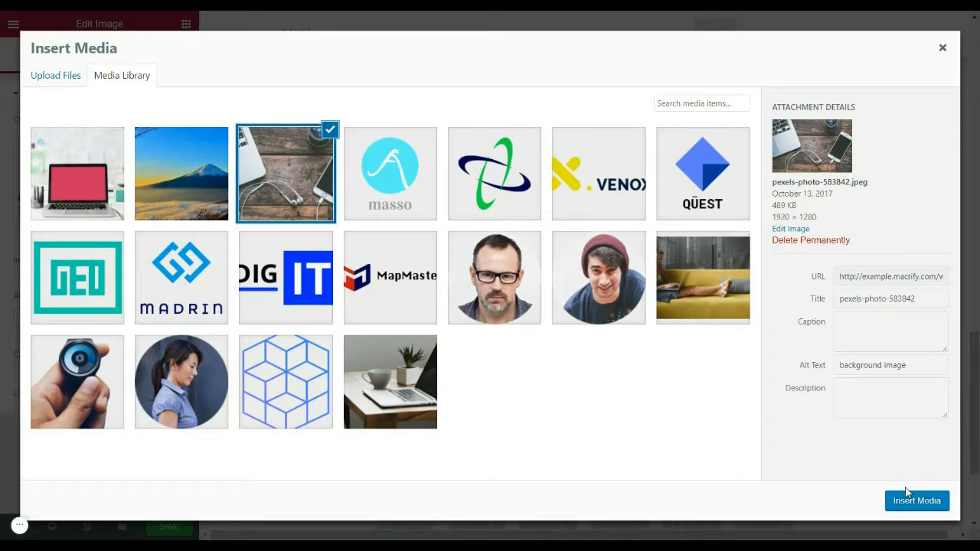
pyautogui.click(906, 502)
# Move the copied image and text section above the icon boxes, directly below the original text and image section
pyautogui.scroll(5, 493, 309)
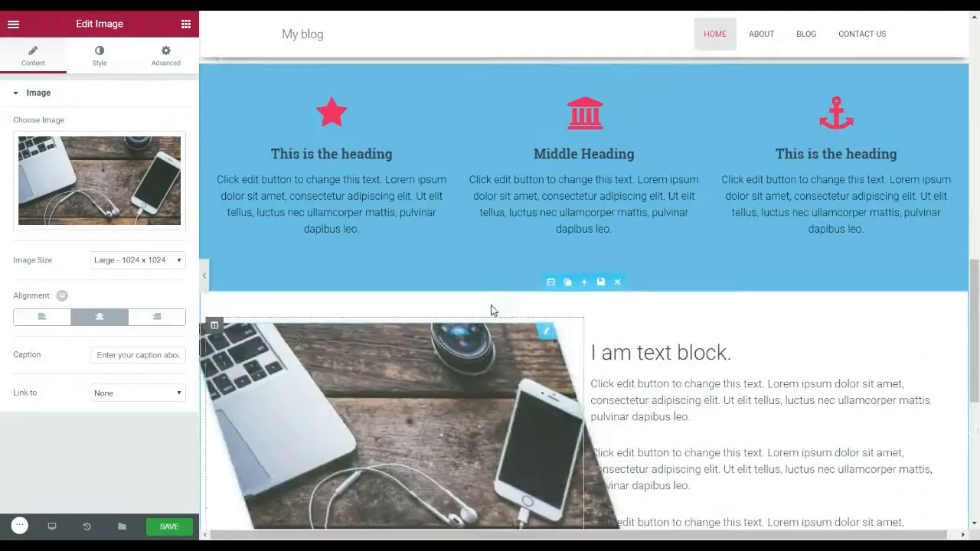
pyautogui.moveTo(551, 351); pyautogui.dragTo(582, 125)
pyautogui.scroll(4, 610, 192)
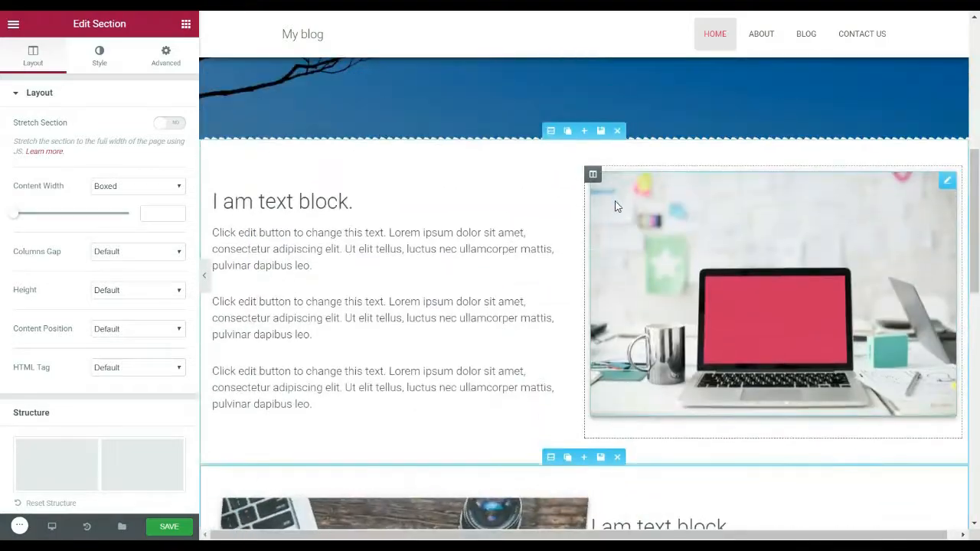
pyautogui.scroll(-3, 617, 207)
pyautogui.scroll(-1, 586, 313)
pyautogui.scroll(4, 586, 312)
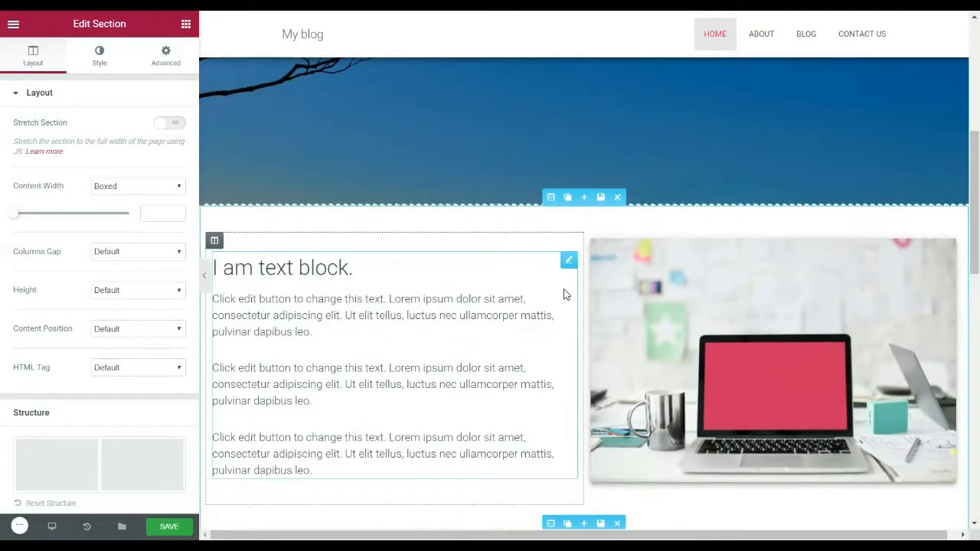
pyautogui.scroll(-1, 564, 291)
pyautogui.scroll(-5, 565, 293)
pyautogui.scroll(4, 565, 297)
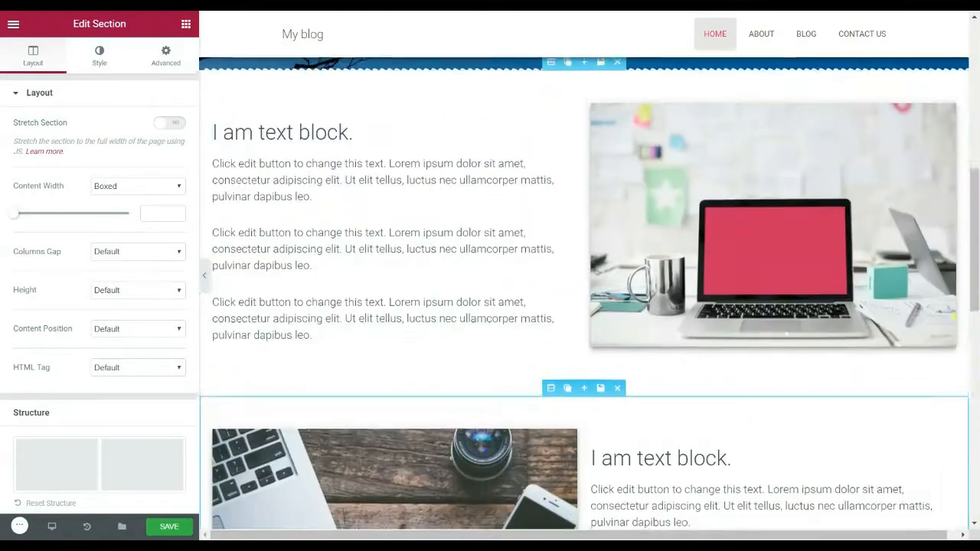
# Add a single-column section below the icon boxes and place a Google Maps widget in it
pyautogui.scroll(-1, 574, 296)
pyautogui.scroll(-8, 496, 338)
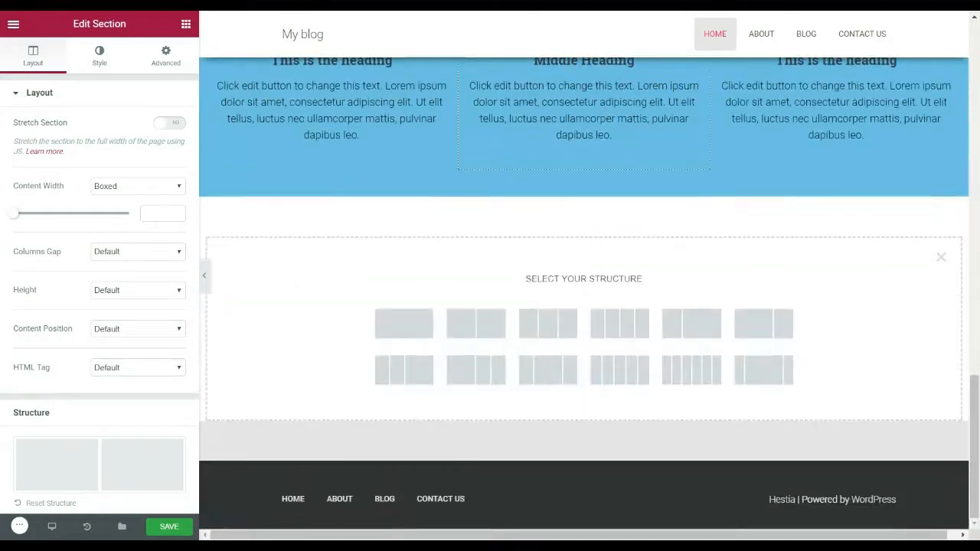
pyautogui.click(409, 328)
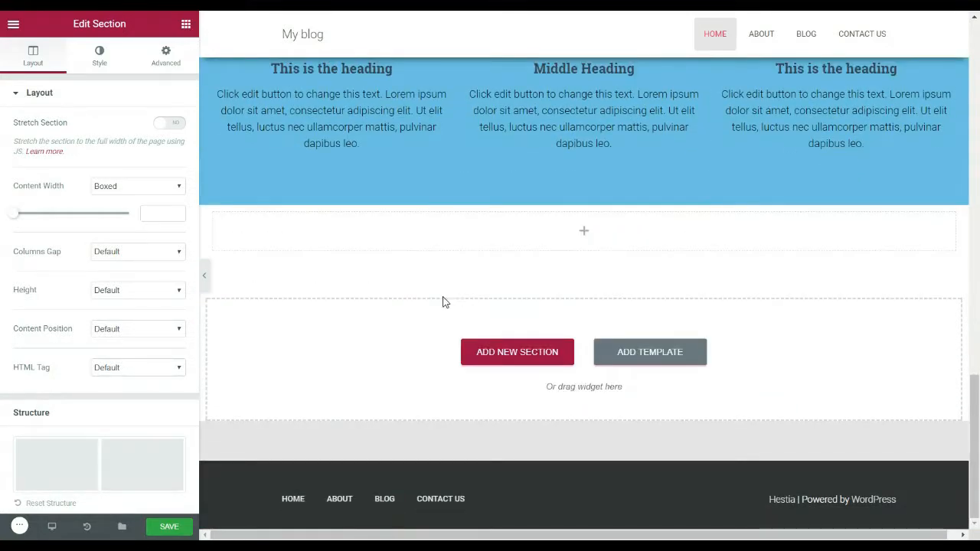
pyautogui.click(186, 26)
pyautogui.scroll(-1, 105, 232)
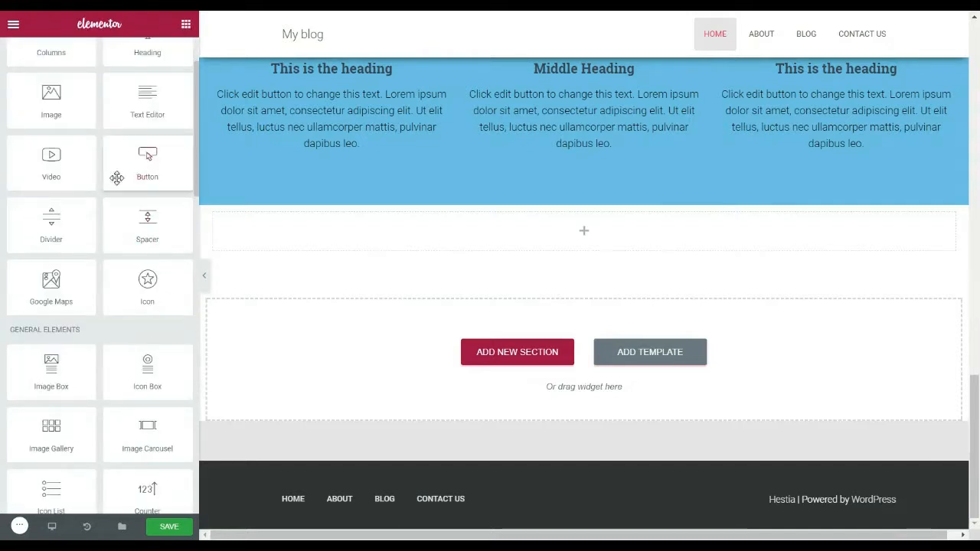
pyautogui.scroll(-1, 131, 245)
pyautogui.moveTo(47, 208); pyautogui.dragTo(490, 226)
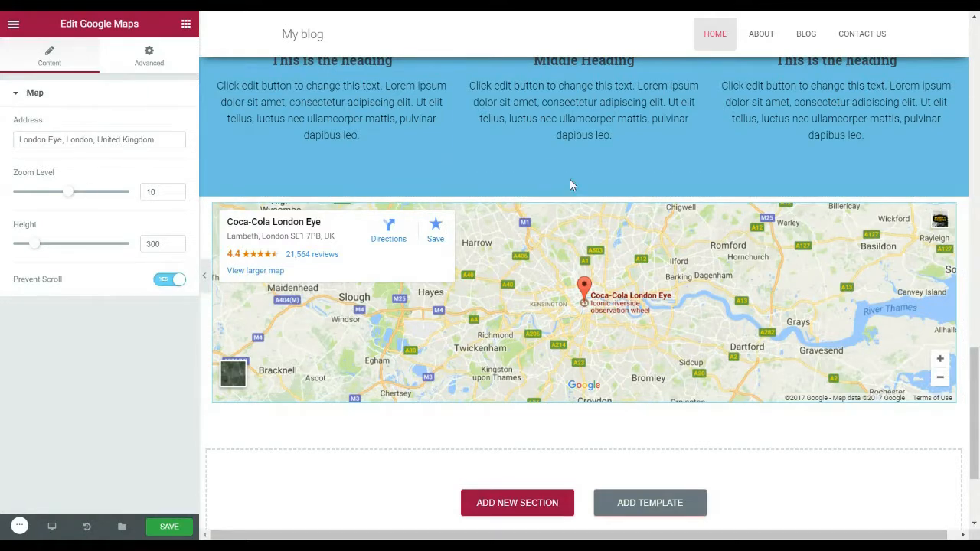
# Turn on Stretch Section for the map section and set its content width to Full Width
pyautogui.click(551, 189)
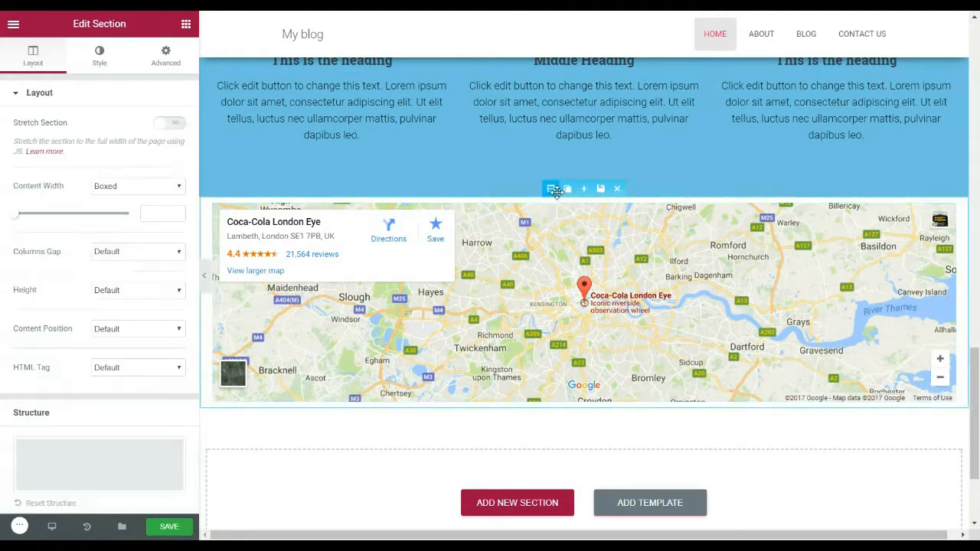
pyautogui.click(164, 124)
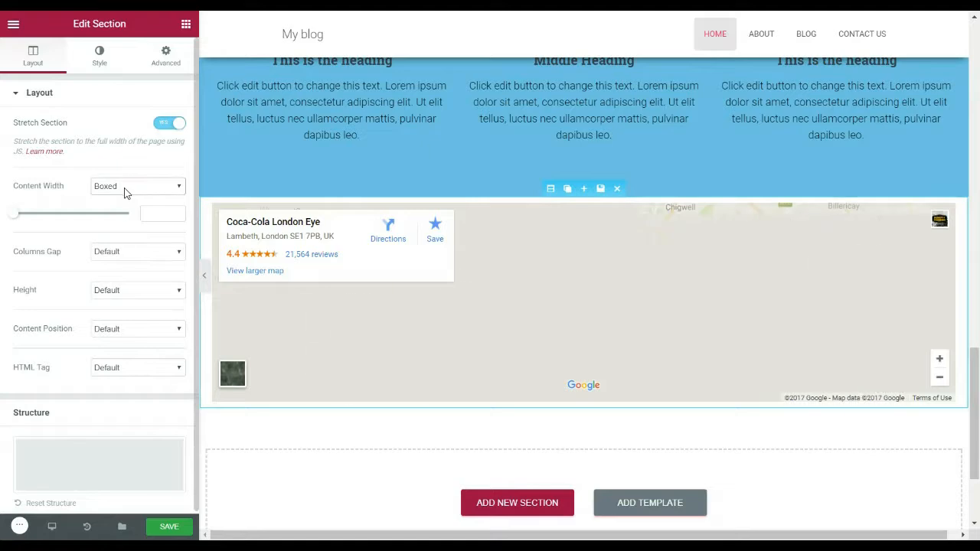
pyautogui.click(120, 224)
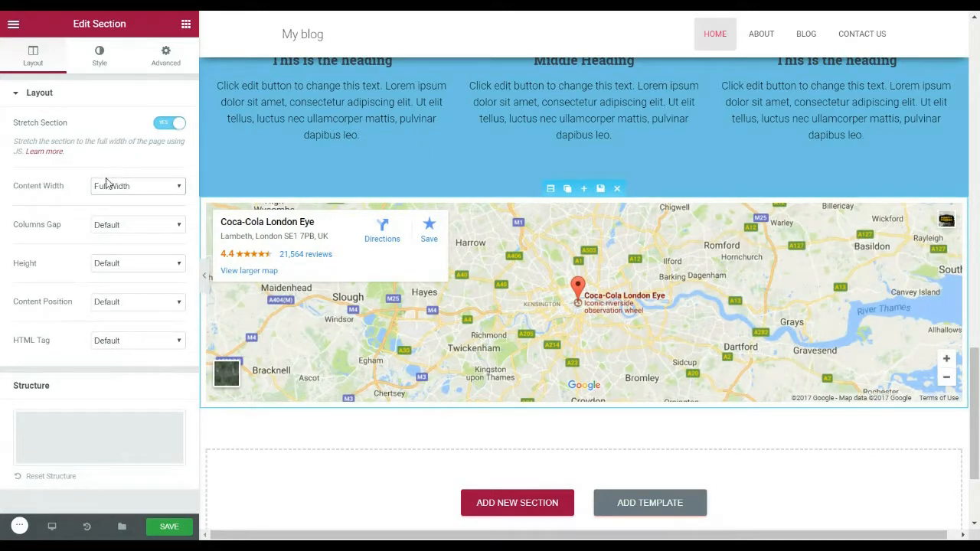
# Review the whole page layout from the hero section down to the map section
pyautogui.scroll(4, 384, 337)
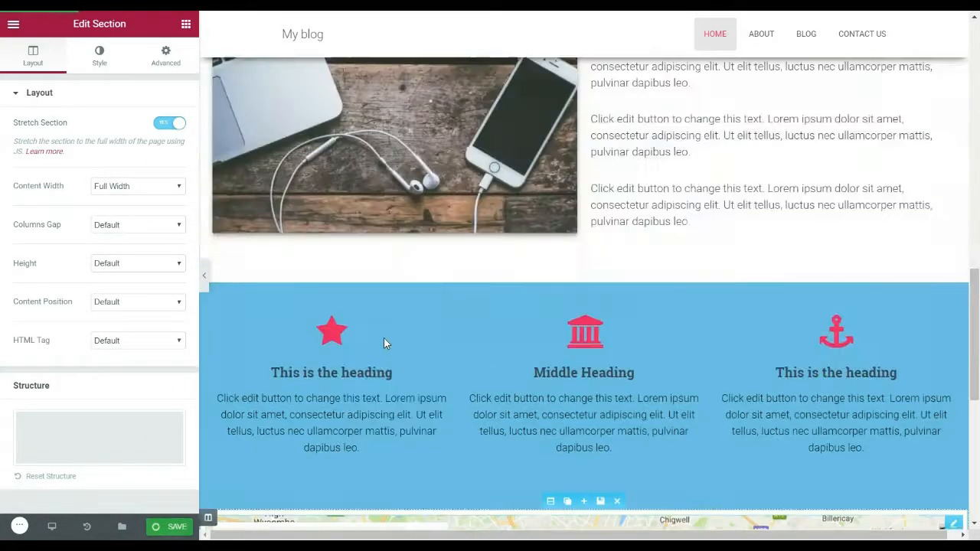
pyautogui.scroll(10, 650, 253)
pyautogui.scroll(3, 656, 260)
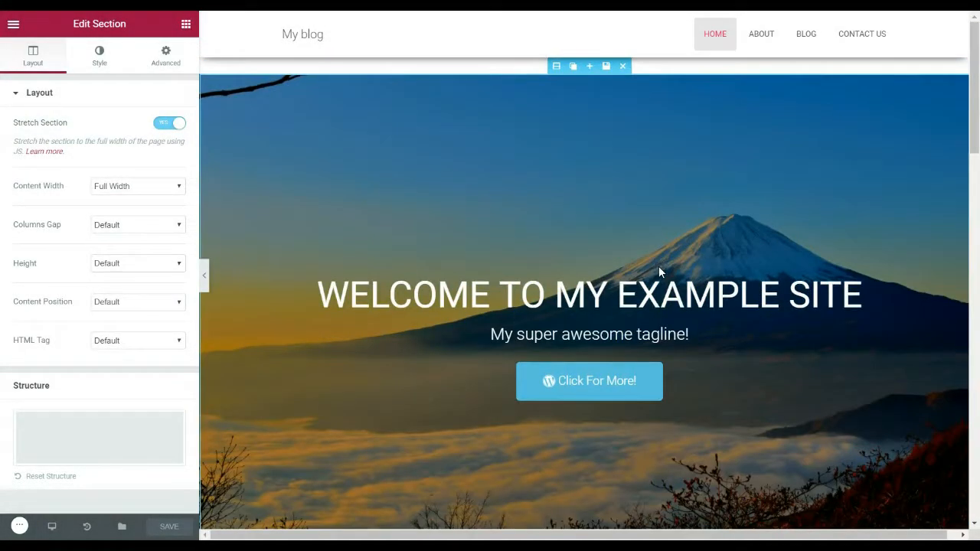
pyautogui.scroll(-1, 659, 266)
pyautogui.scroll(-5, 635, 226)
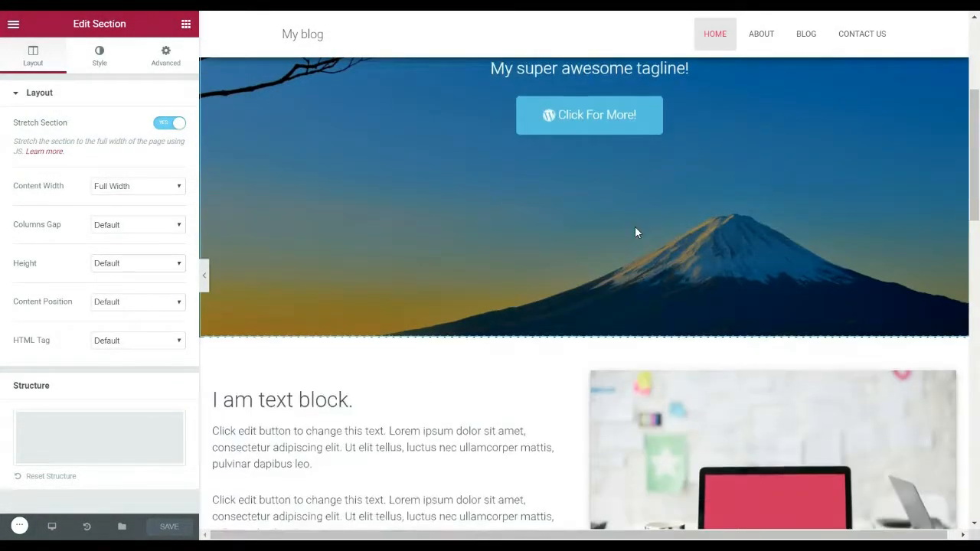
pyautogui.scroll(-6, 632, 227)
pyautogui.scroll(1, 492, 224)
pyautogui.scroll(-3, 493, 223)
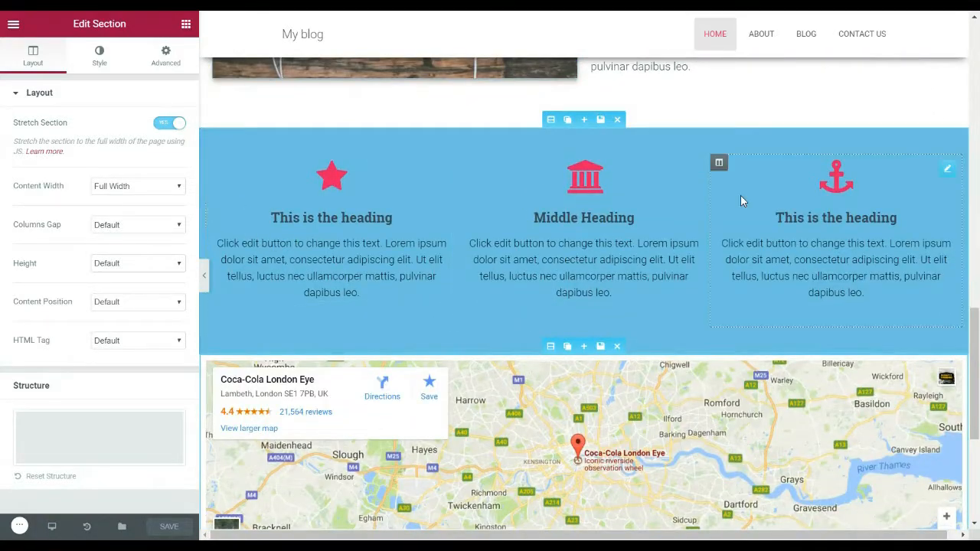
pyautogui.scroll(4, 459, 203)
pyautogui.scroll(-8, 525, 193)
pyautogui.scroll(2, 575, 335)
pyautogui.scroll(3, 572, 343)
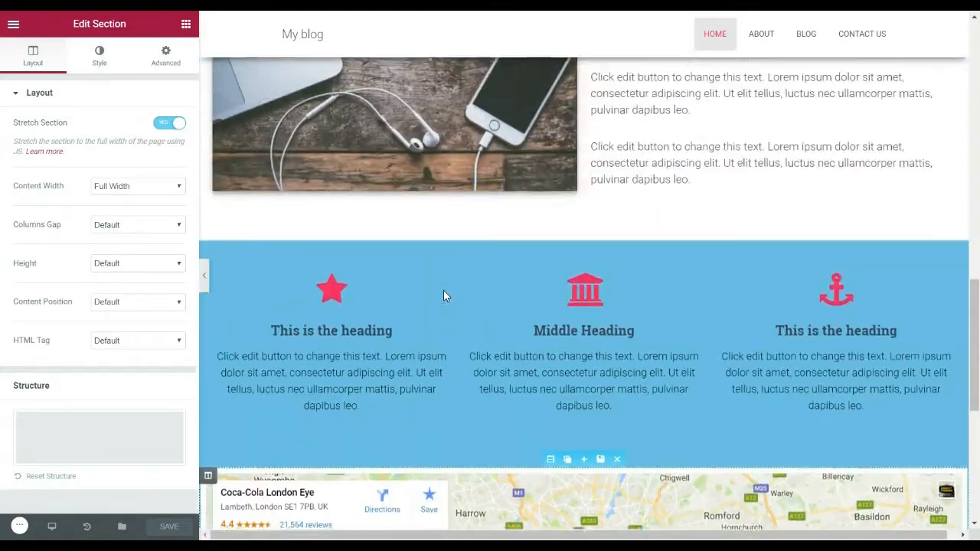
# Move the icon box section directly below the hero section, above both text and image sections
pyautogui.moveTo(556, 254); pyautogui.dragTo(558, 338)
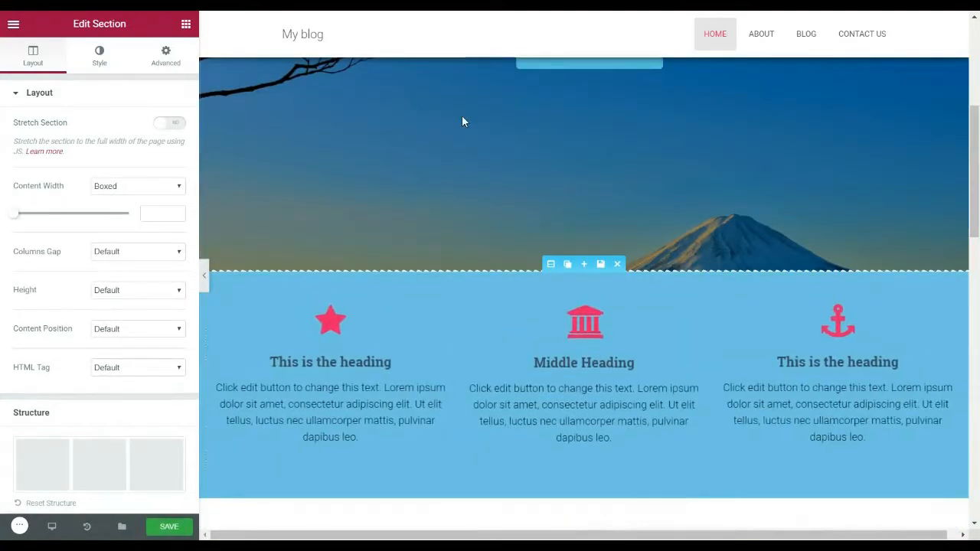
pyautogui.scroll(-5, 463, 123)
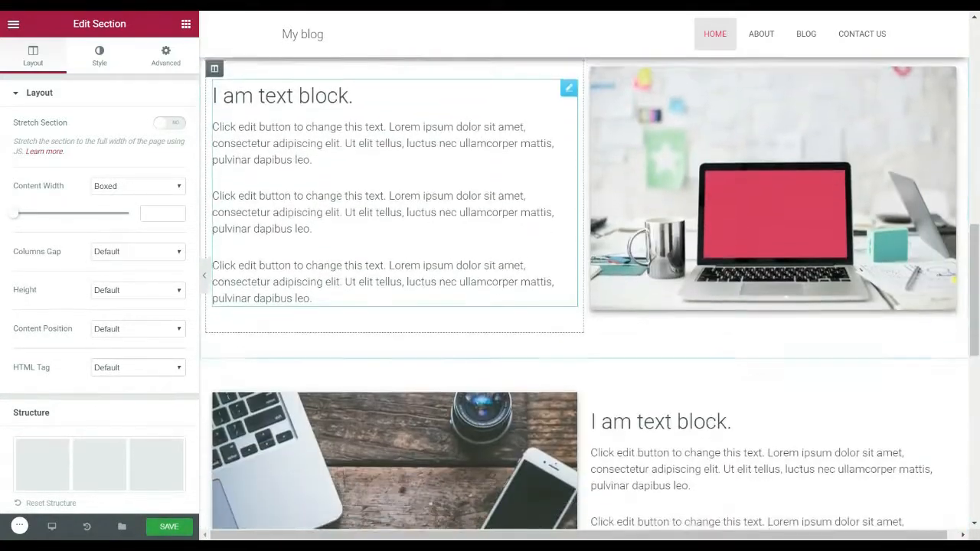
pyautogui.scroll(-5, 474, 155)
pyautogui.scroll(2, 536, 164)
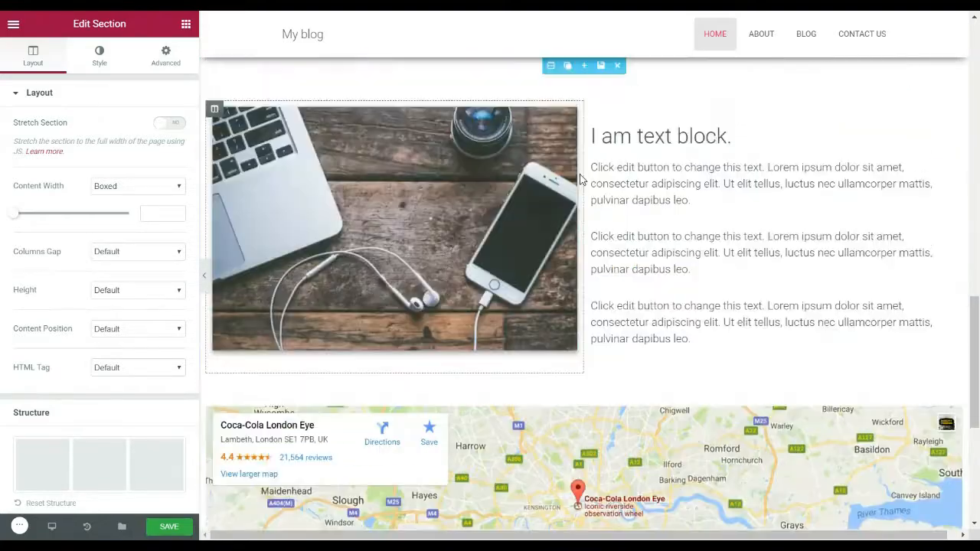
pyautogui.scroll(3, 579, 178)
pyautogui.scroll(-3, 570, 196)
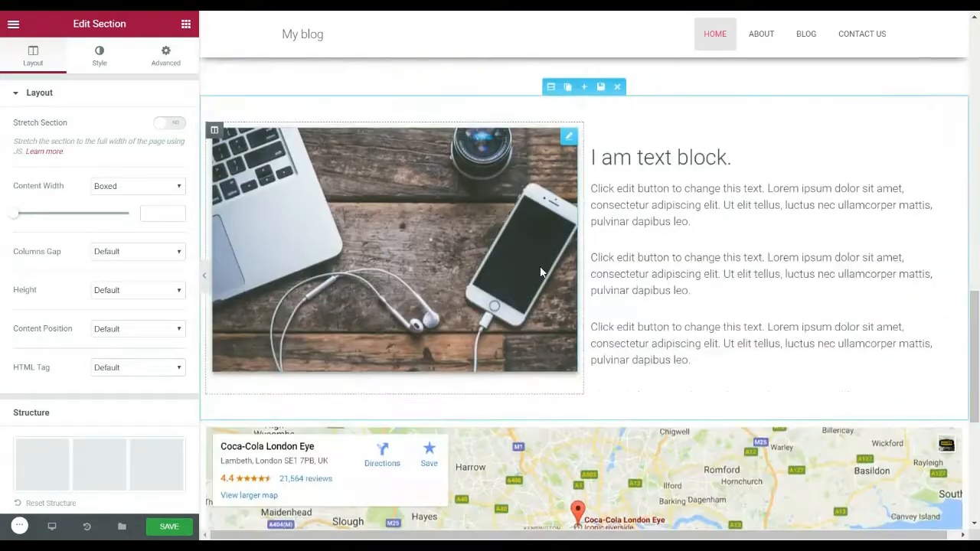
pyautogui.scroll(6, 540, 272)
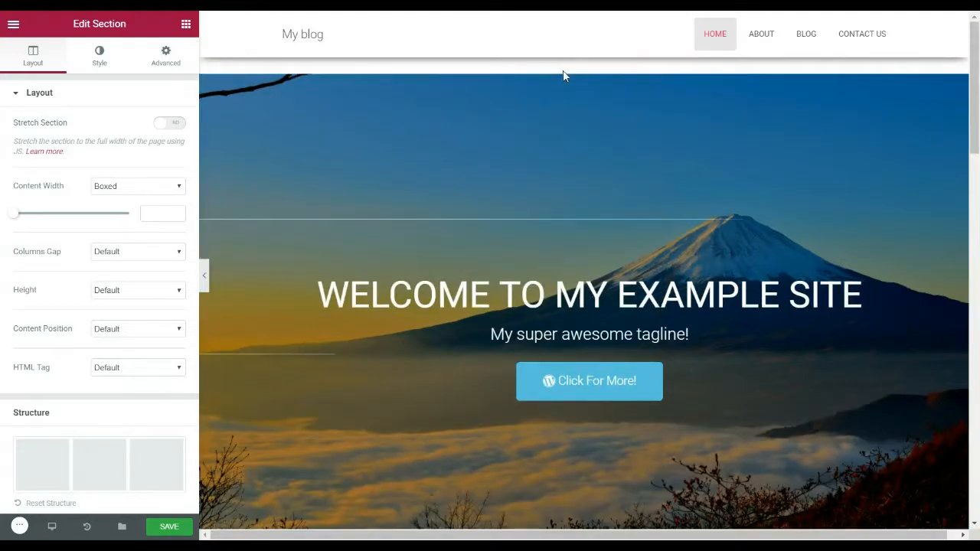
# Set the color of the hero section's bottom Waves Pattern shape divider to the light blue preset and save the page
pyautogui.click(98, 57)
pyautogui.scroll(-2, 92, 246)
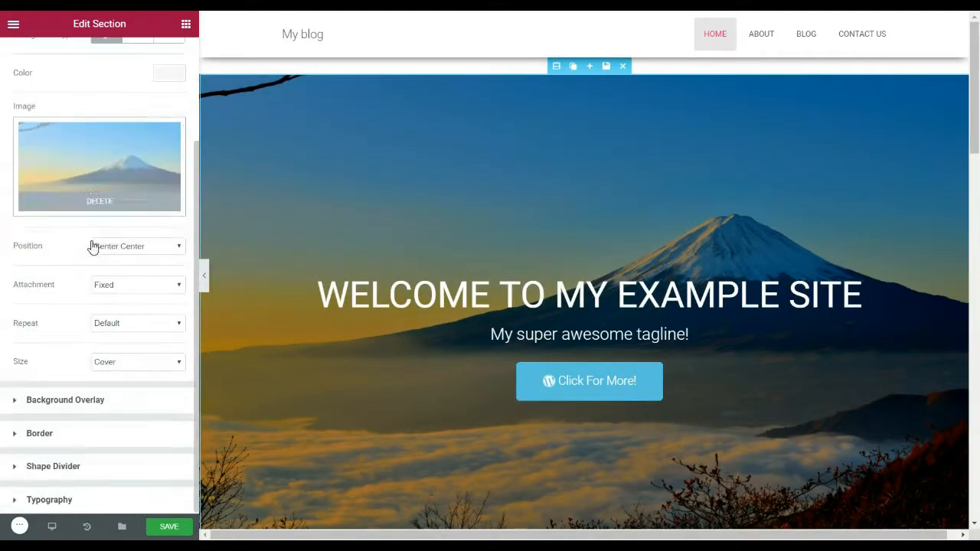
pyautogui.click(72, 406)
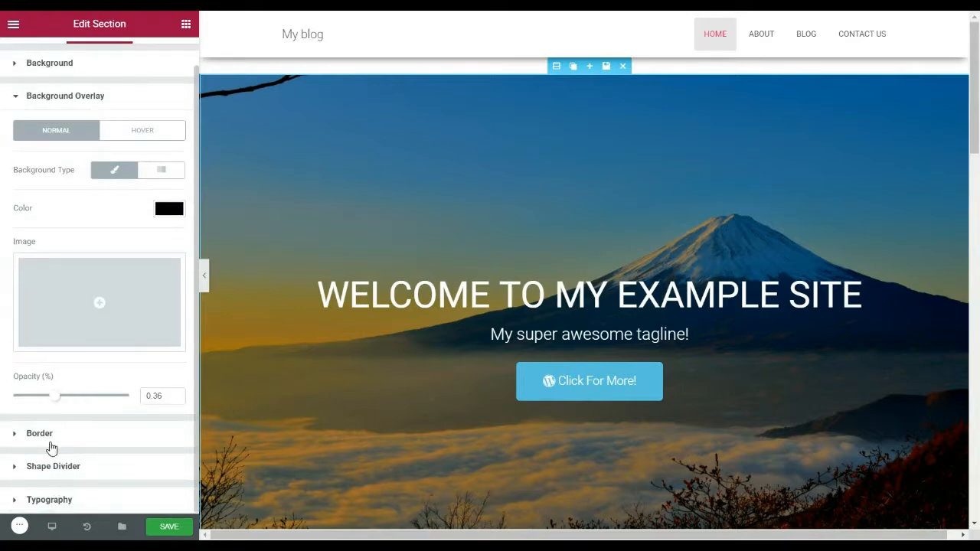
pyautogui.click(50, 469)
pyautogui.click(140, 227)
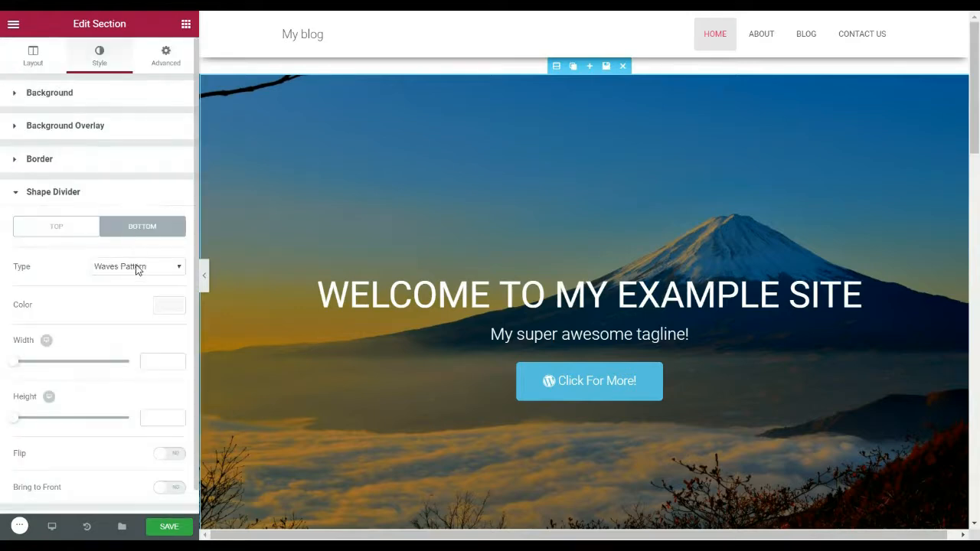
pyautogui.click(170, 306)
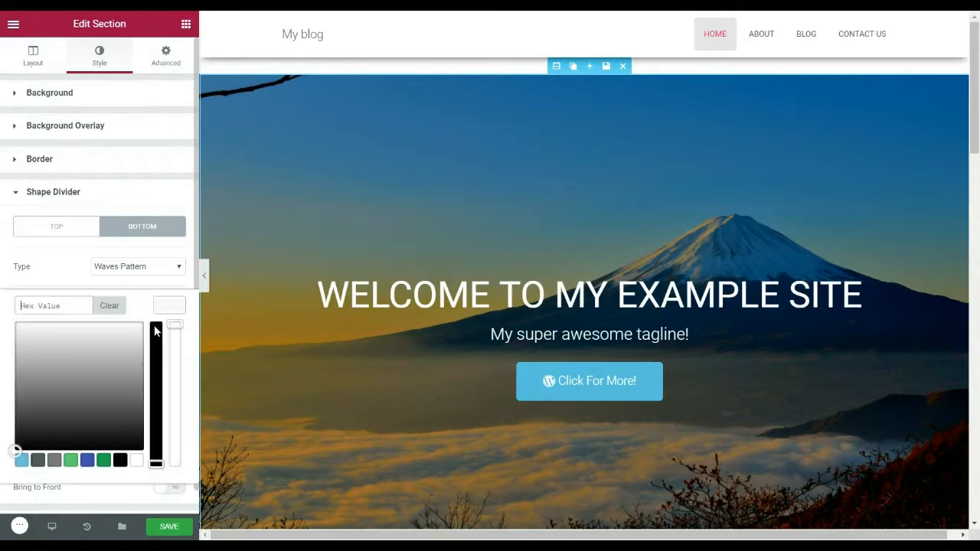
pyautogui.click(20, 462)
pyautogui.click(165, 527)
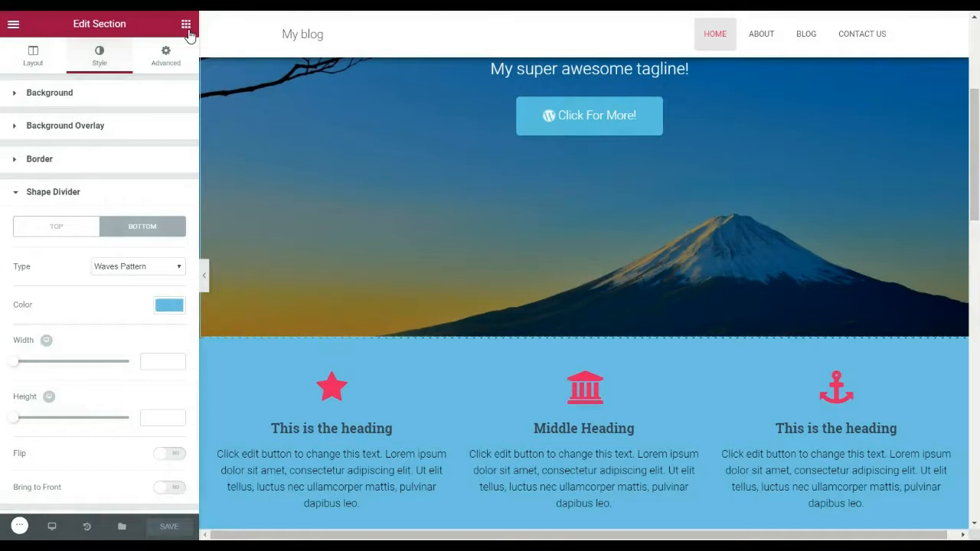
# Add a single-column section directly above the map and place an Image Gallery widget in it
pyautogui.click(186, 25)
pyautogui.scroll(-5, 95, 266)
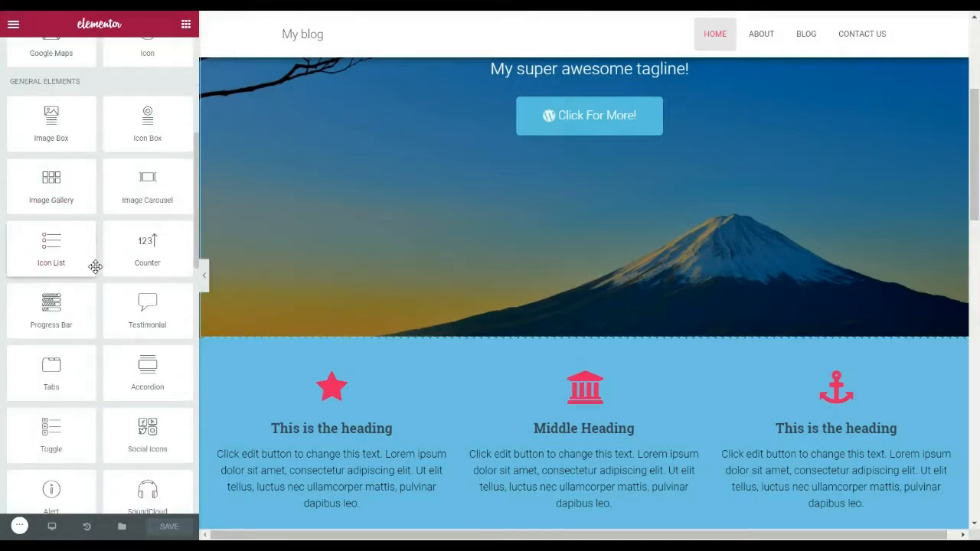
pyautogui.scroll(-1, 134, 261)
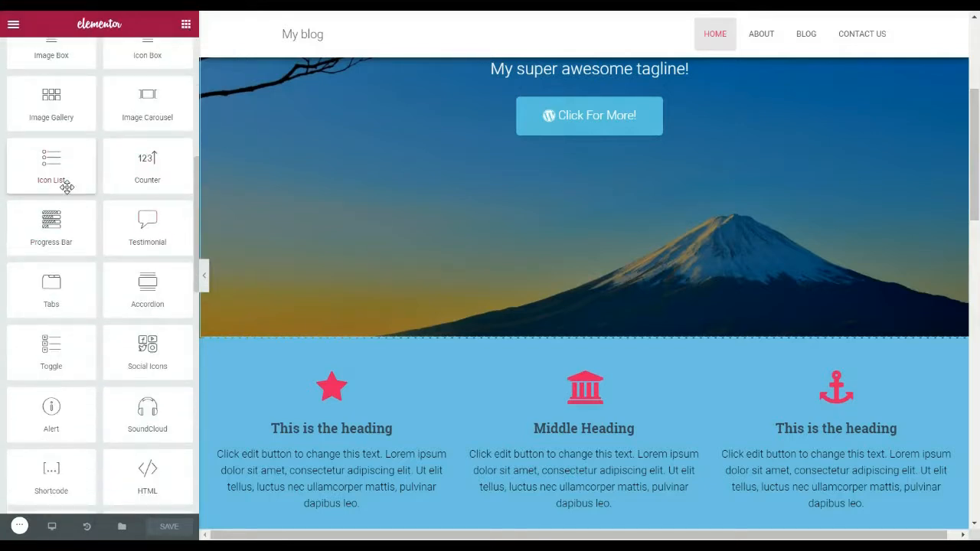
pyautogui.scroll(-1, 67, 187)
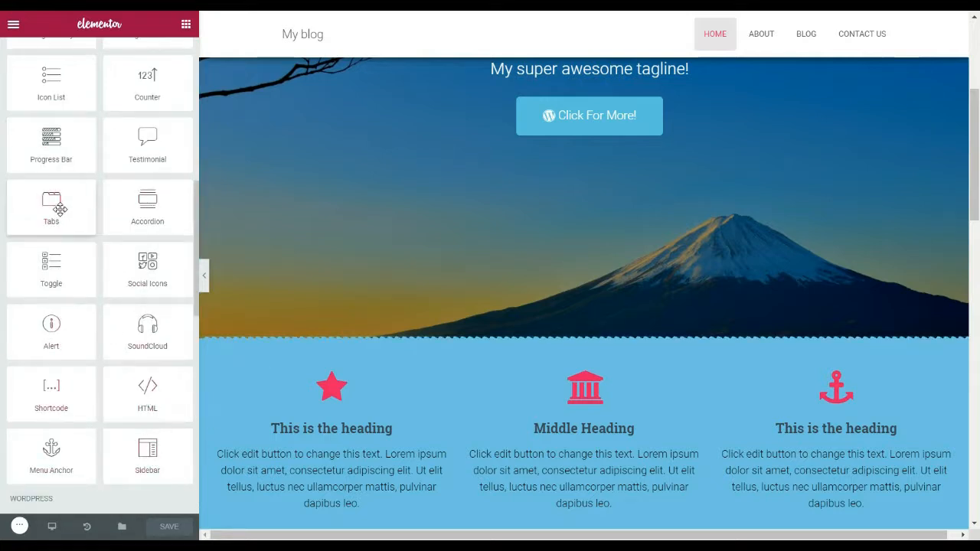
pyautogui.scroll(2, 59, 137)
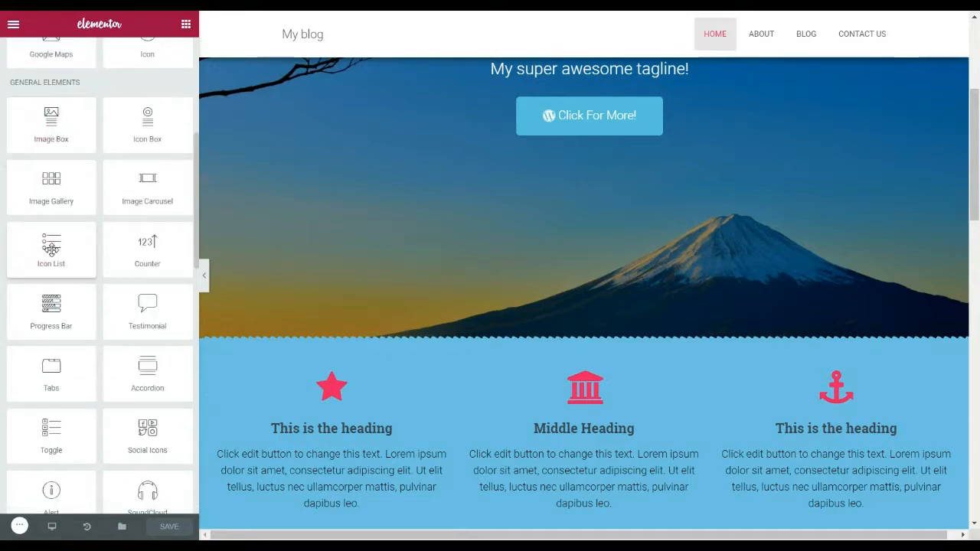
pyautogui.scroll(-10, 491, 280)
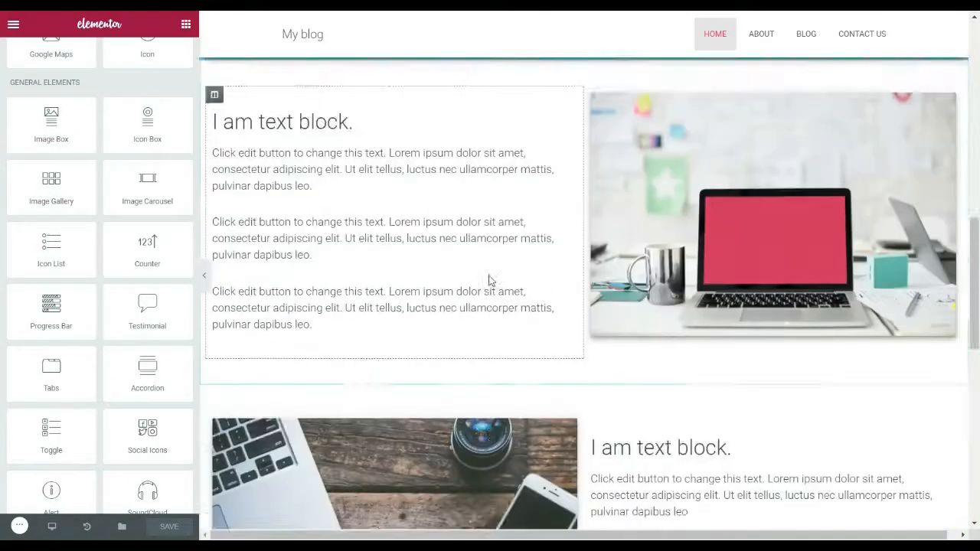
pyautogui.scroll(3, 579, 245)
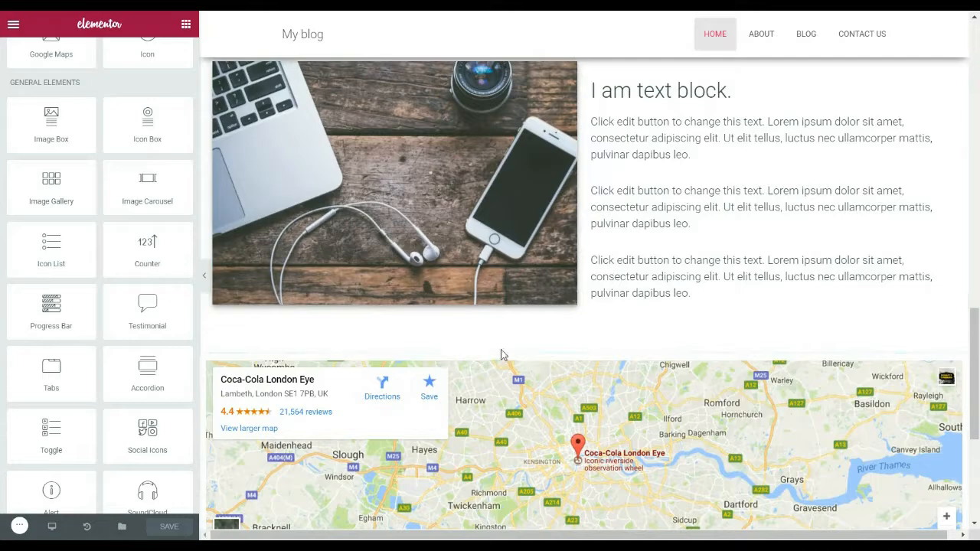
pyautogui.moveTo(599, 351)
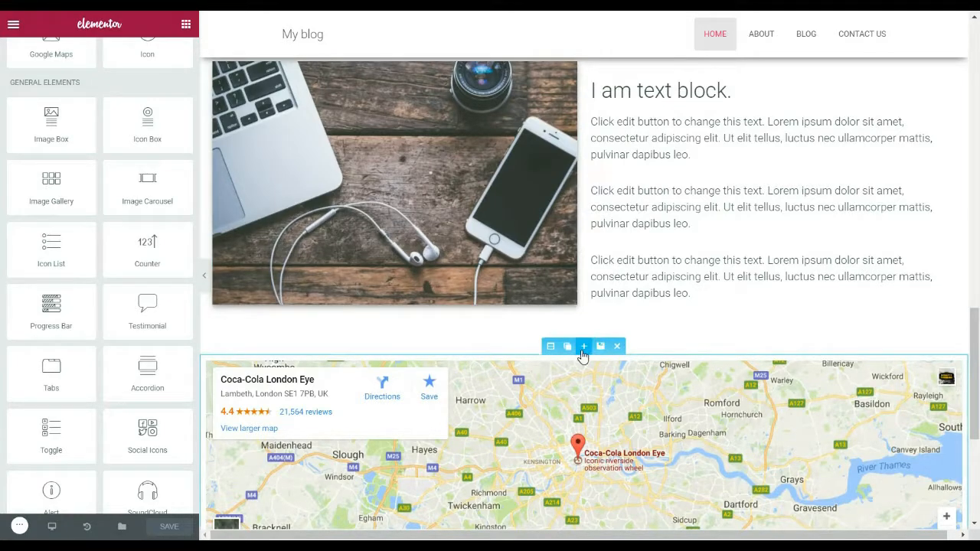
pyautogui.scroll(4, 567, 280)
pyautogui.scroll(-5, 557, 269)
pyautogui.moveTo(587, 287)
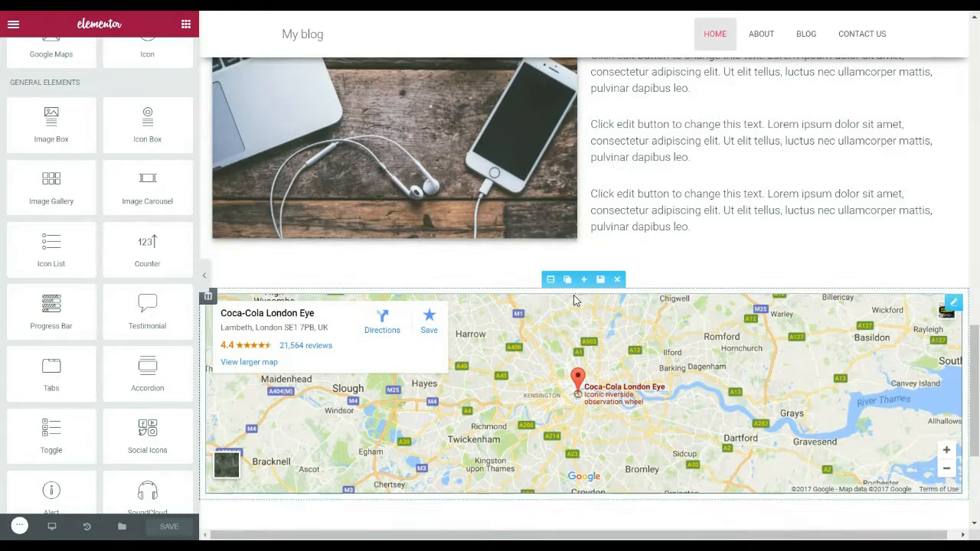
pyautogui.click(586, 282)
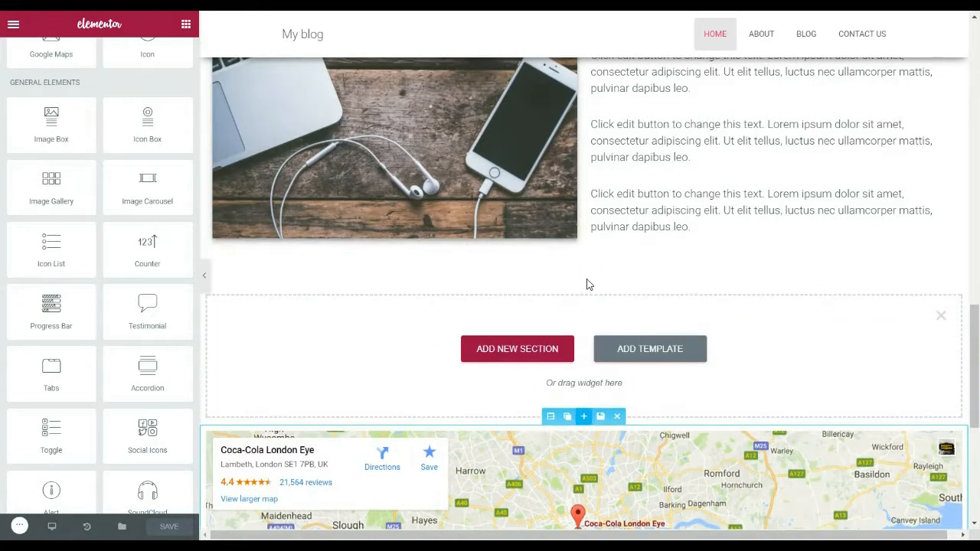
pyautogui.click(536, 354)
pyautogui.click(430, 384)
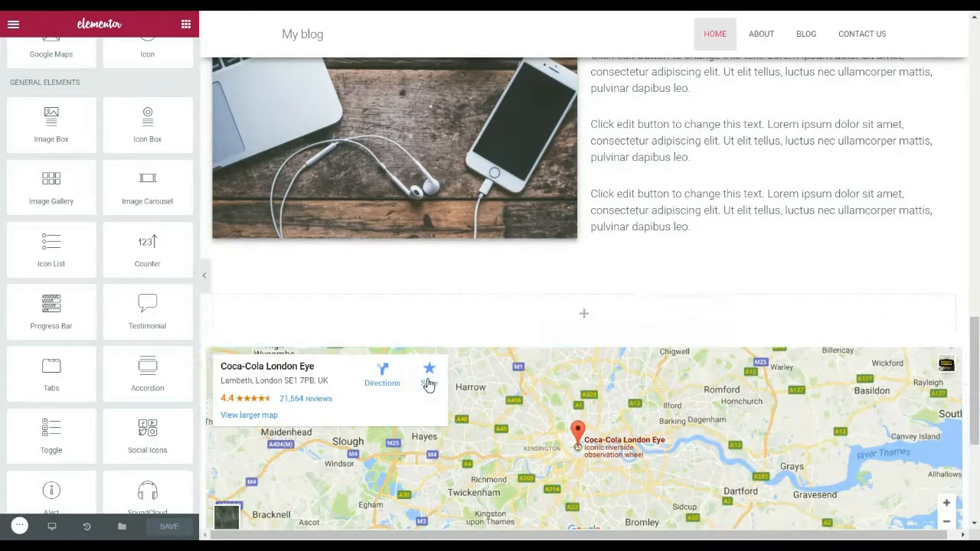
pyautogui.moveTo(56, 188); pyautogui.dragTo(493, 324)
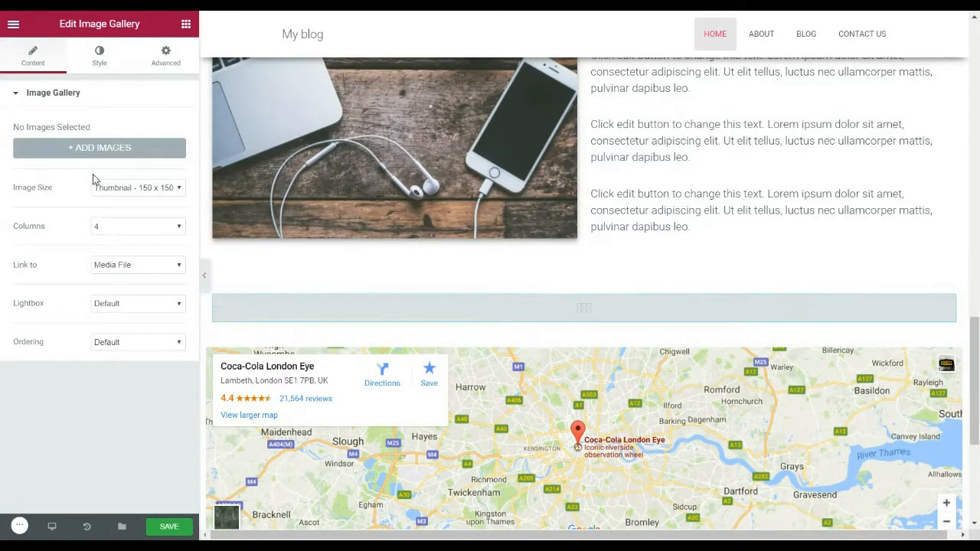
# Fill the gallery with five media library images: red-screen laptop, mountain, desk with phone, laptop with plant, and yellow sofa
pyautogui.click(95, 148)
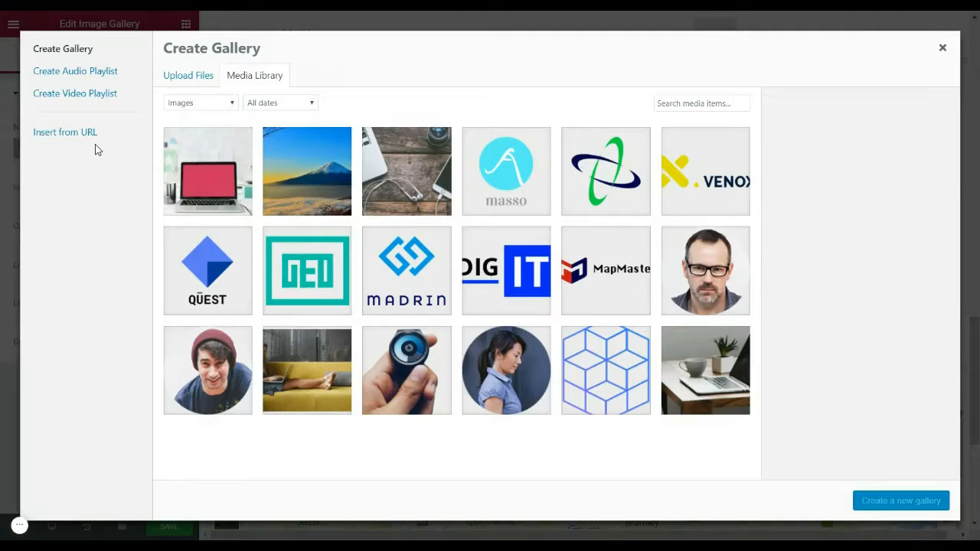
pyautogui.click(220, 201)
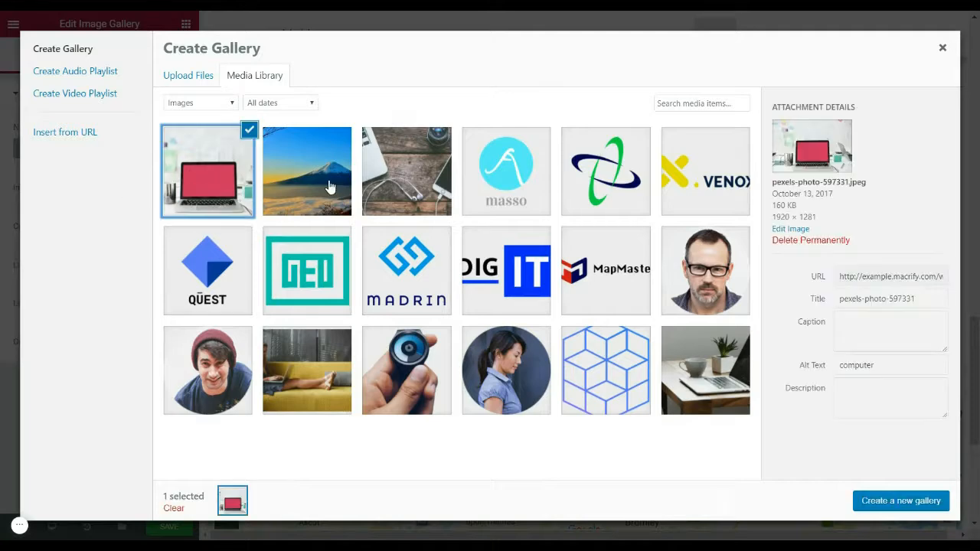
pyautogui.click(398, 178)
pyautogui.click(736, 382)
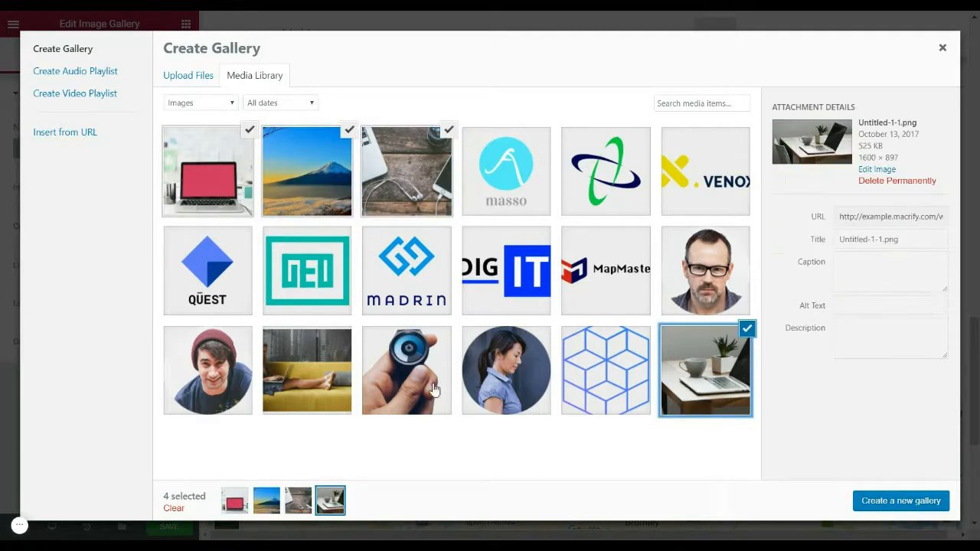
pyautogui.click(289, 391)
pyautogui.click(903, 504)
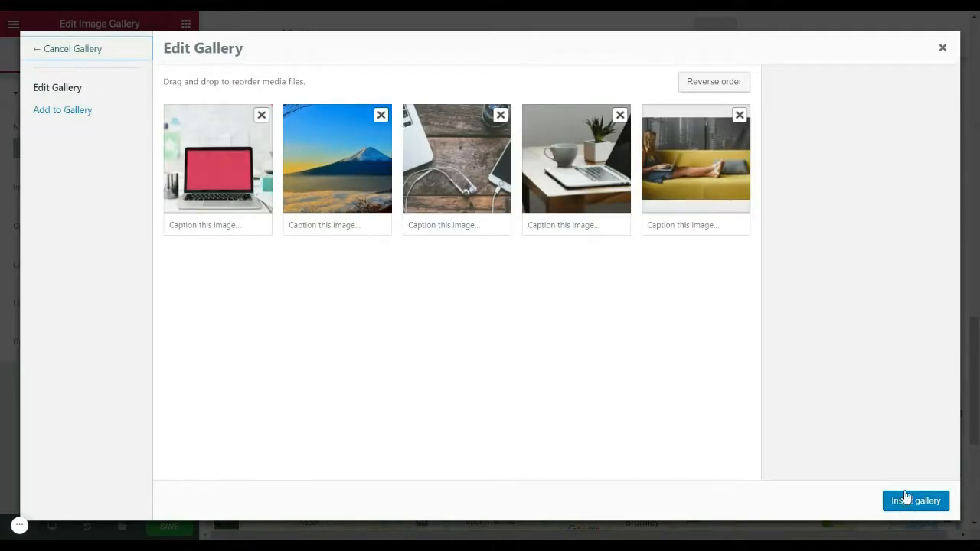
pyautogui.click(912, 502)
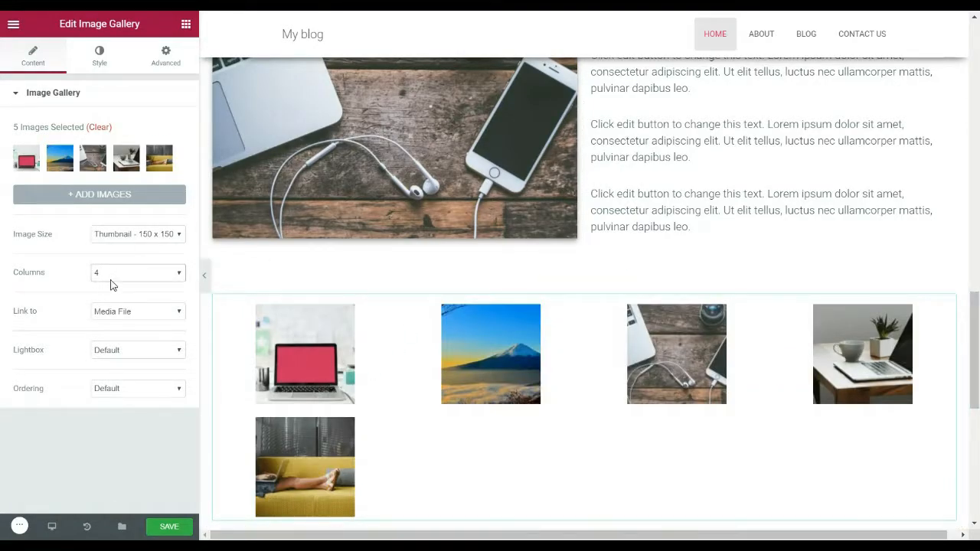
# Set the image gallery to 2 columns and its image size to Large - 1024 x 1024
pyautogui.click(114, 305)
pyautogui.click(142, 236)
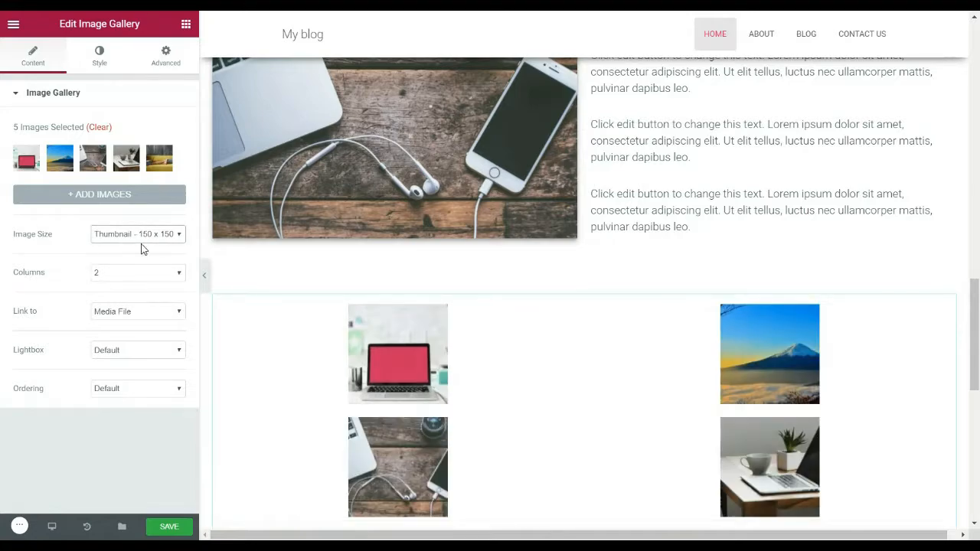
pyautogui.click(141, 318)
# Set the image gallery's number of columns to 3
pyautogui.scroll(-6, 504, 220)
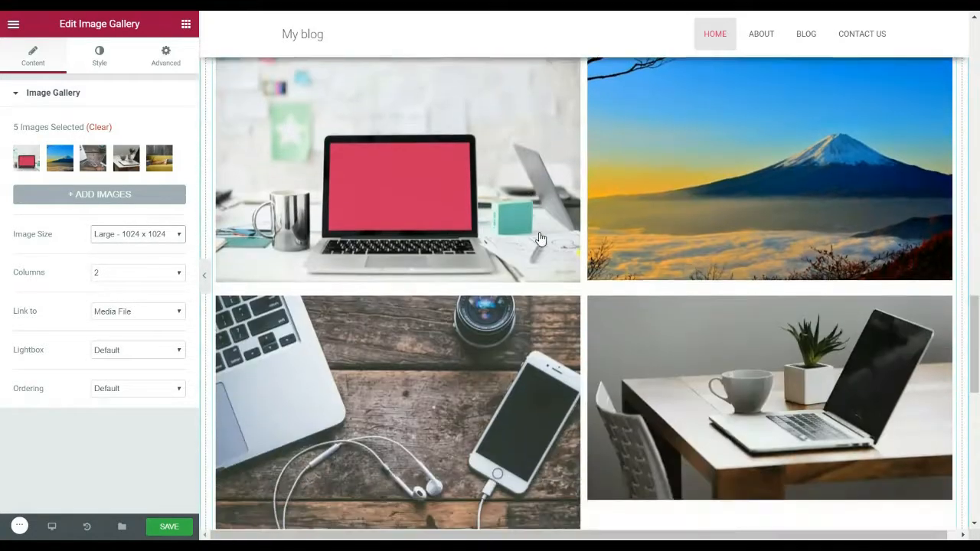
pyautogui.scroll(2, 547, 238)
pyautogui.scroll(2, 546, 239)
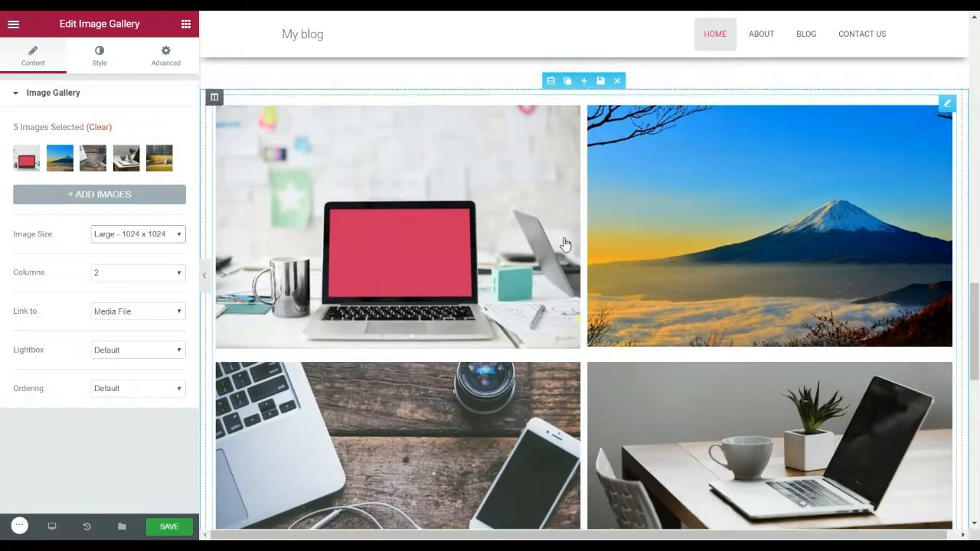
pyautogui.click(146, 287)
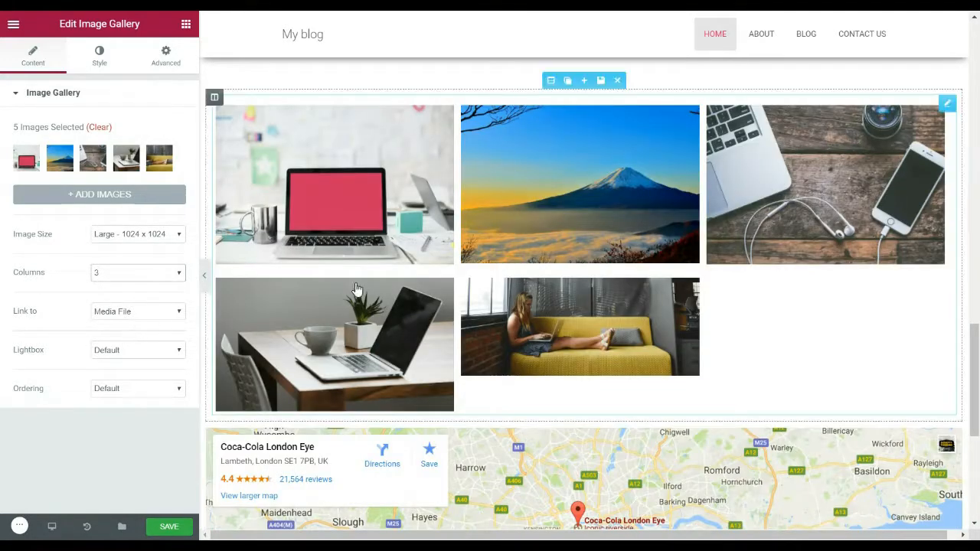
# Remove the plant-and-laptop and yellow sofa images from the image gallery and insert the reduced gallery
pyautogui.scroll(2, 365, 289)
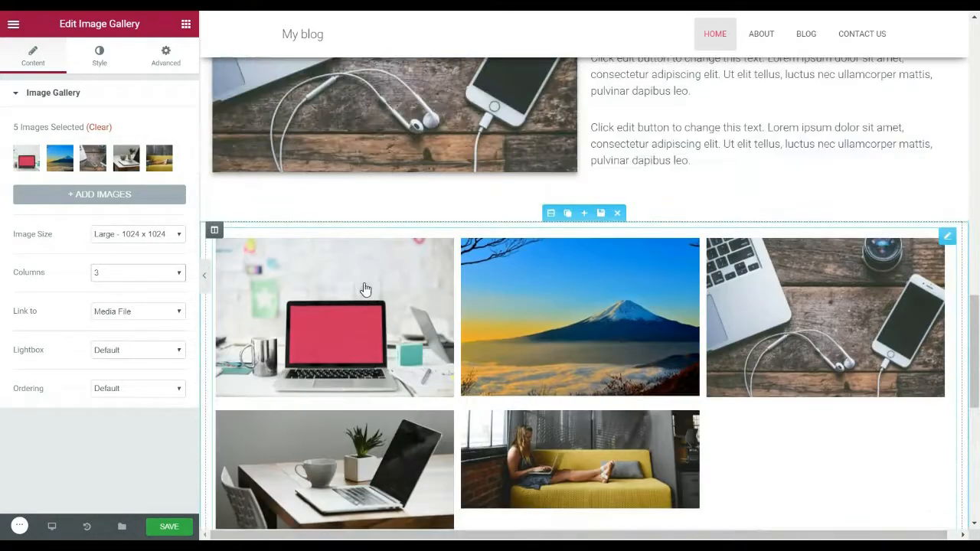
pyautogui.click(127, 164)
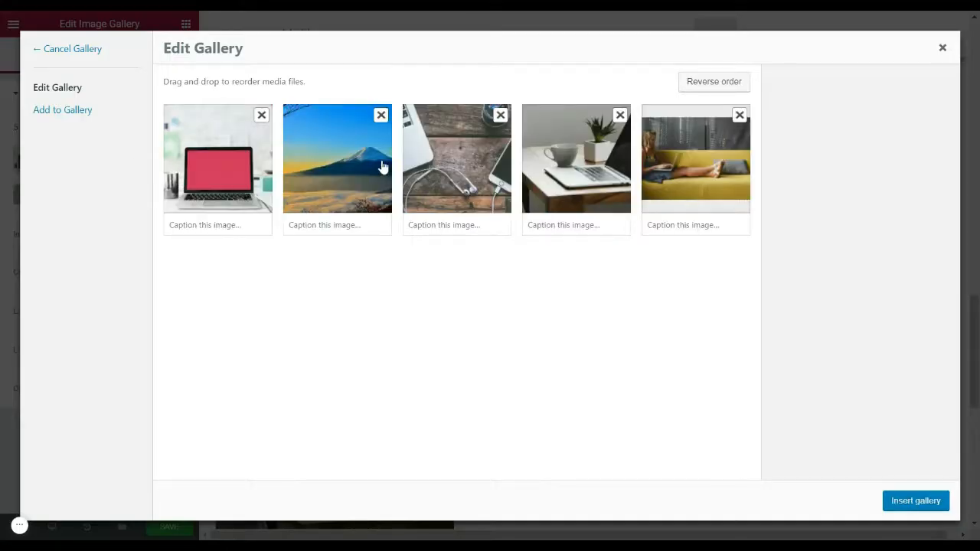
pyautogui.click(621, 115)
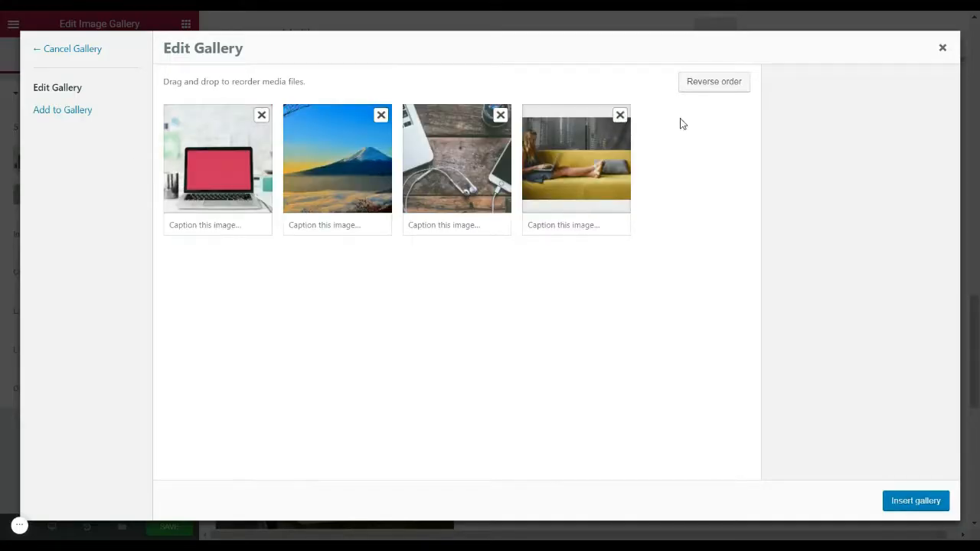
pyautogui.click(621, 115)
pyautogui.click(919, 506)
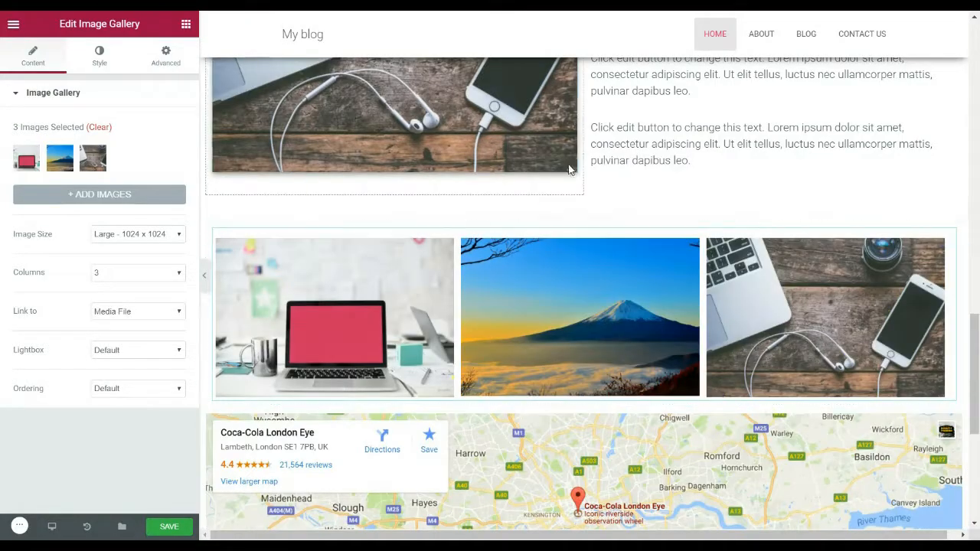
# Save the Home page with the updated three-image gallery above the map
pyautogui.scroll(-1, 686, 107)
pyautogui.scroll(-1, 686, 107)
pyautogui.click(165, 527)
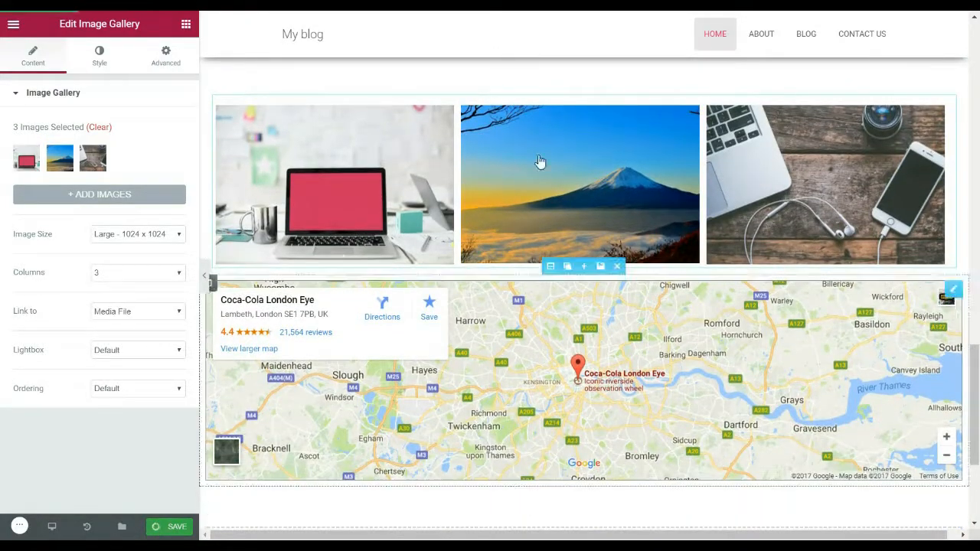
# Review the finished Home page on the live site from hero to map, including the enlarged view of a gallery image
pyautogui.scroll(-1, 509, 211)
pyautogui.scroll(3, 484, 245)
pyautogui.scroll(6, 484, 245)
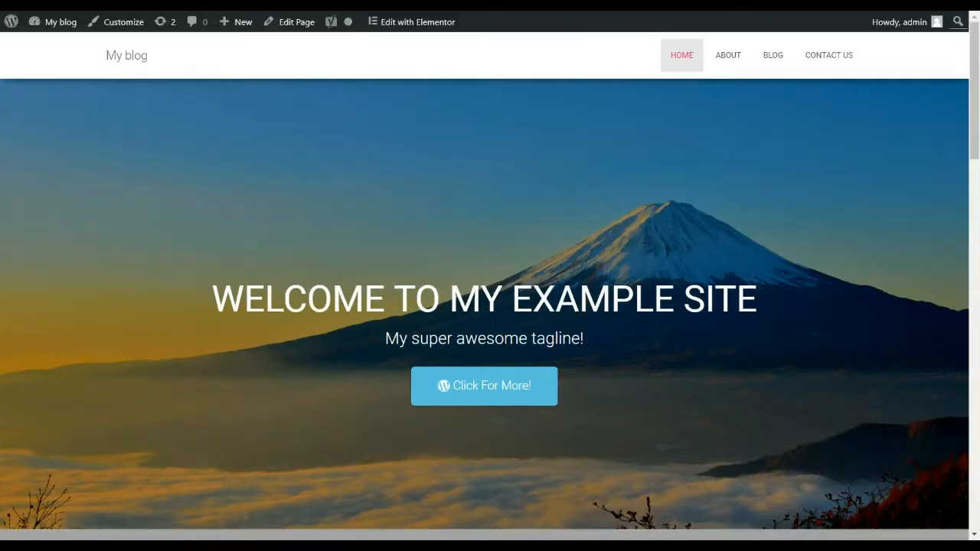
pyautogui.scroll(-5, 496, 193)
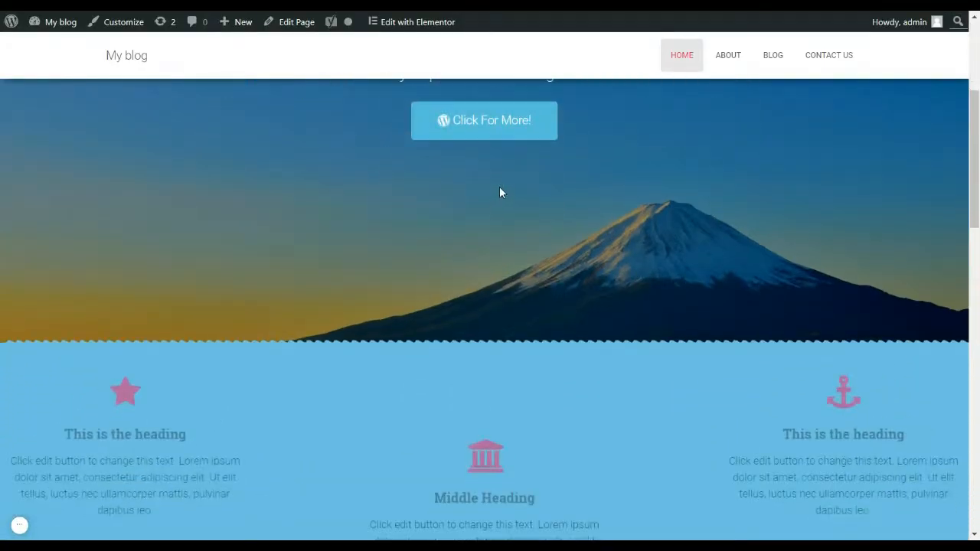
pyautogui.scroll(-5, 397, 336)
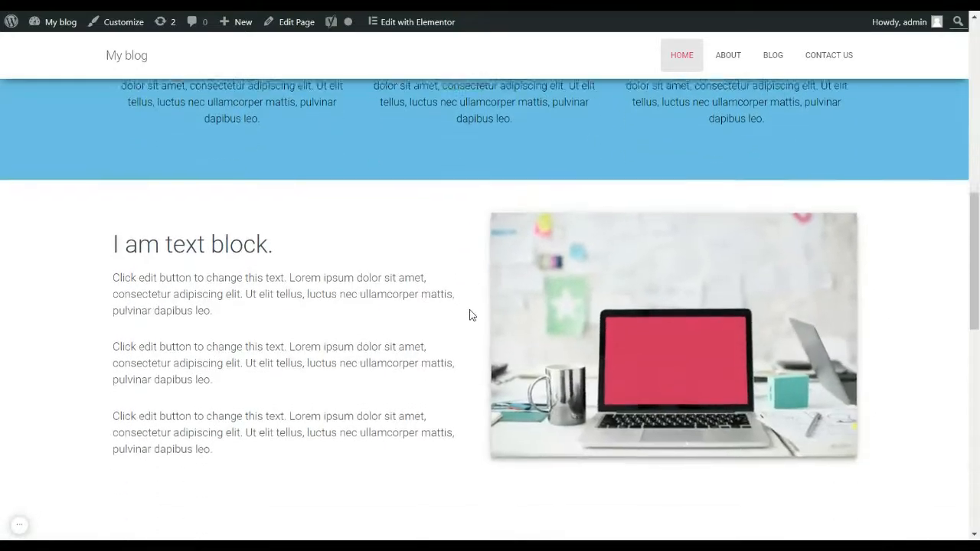
pyautogui.scroll(-6, 465, 317)
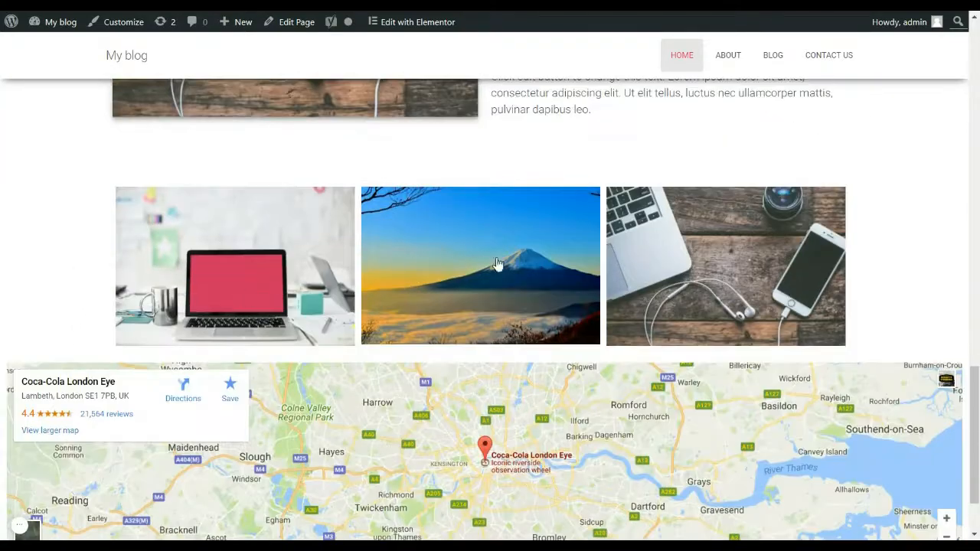
pyautogui.click(702, 255)
pyautogui.click(886, 128)
pyautogui.scroll(-2, 587, 171)
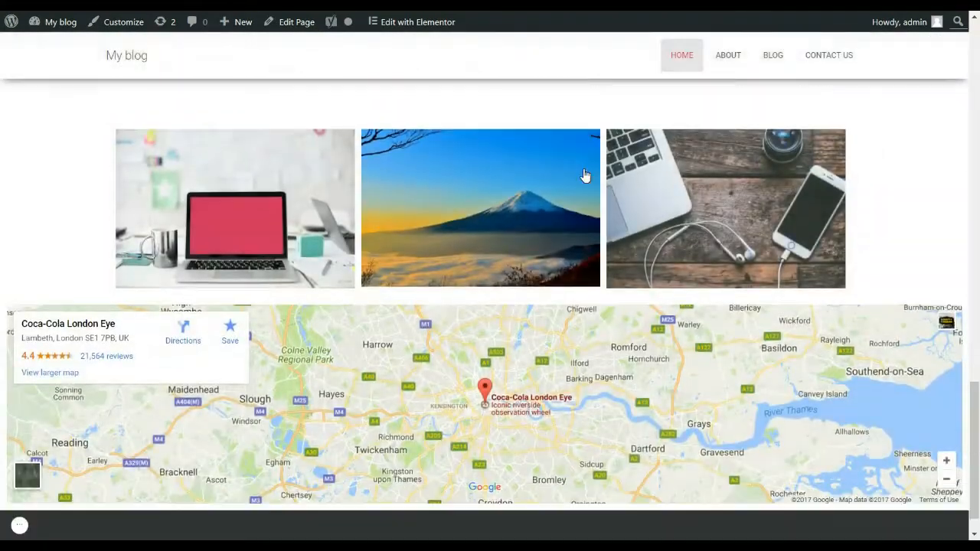
pyautogui.scroll(15, 534, 366)
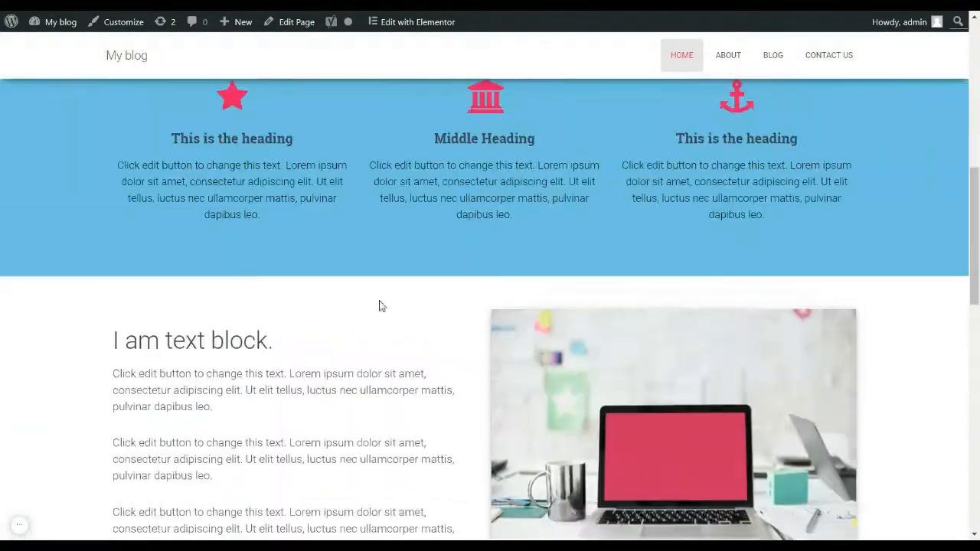